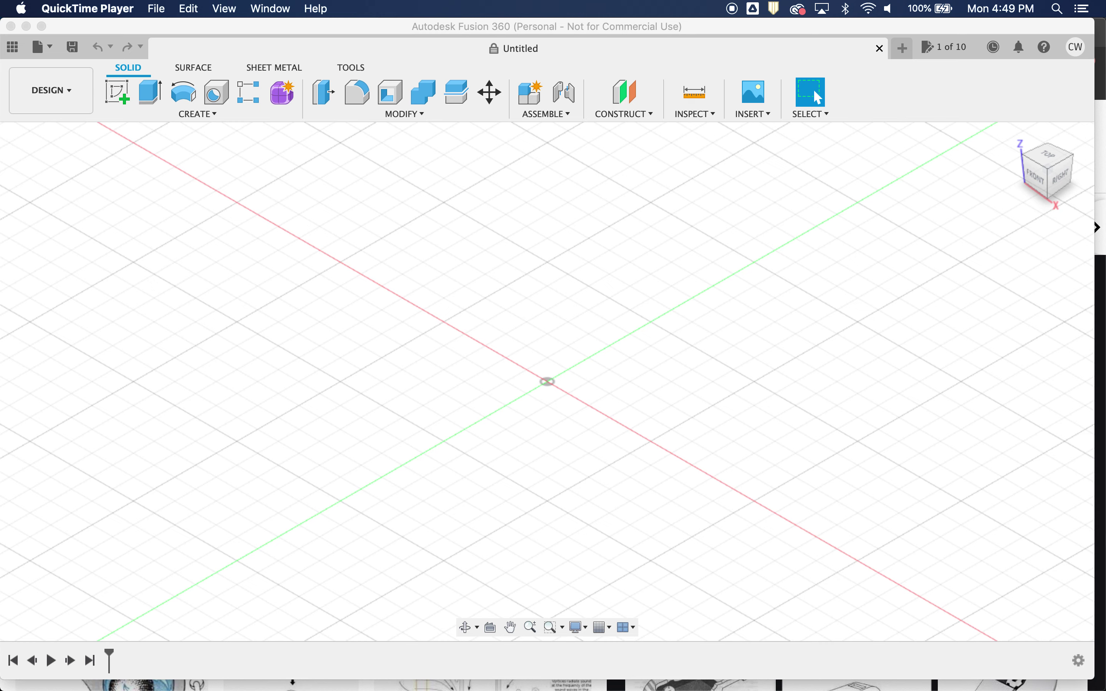
# Step: Switch to the Brave browser and examine the diagrams in the "how a whistle works" image results
pyautogui.click(1102, 544)
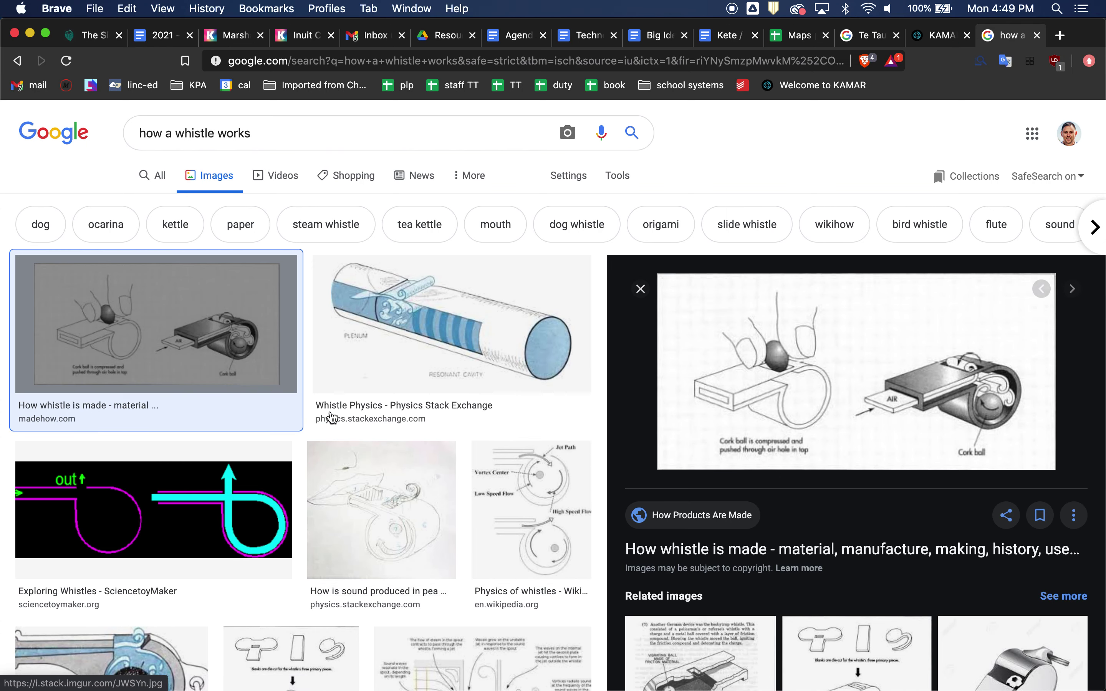
pyautogui.scroll(-5, 309, 499)
pyautogui.scroll(-3, 310, 501)
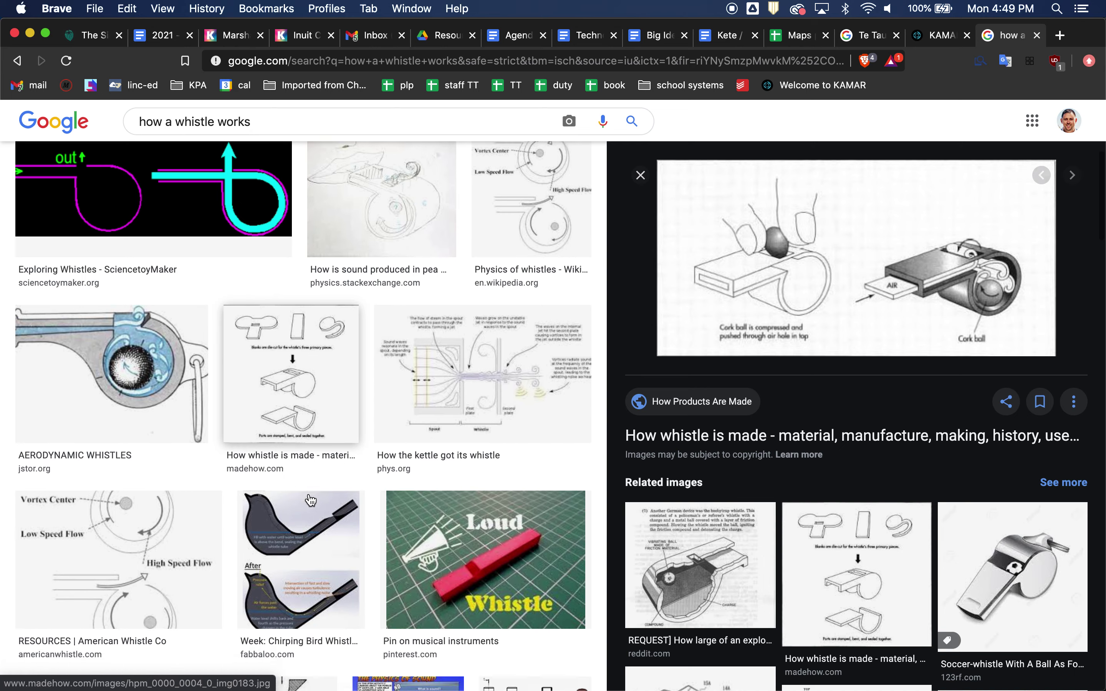
pyautogui.scroll(8, 503, 457)
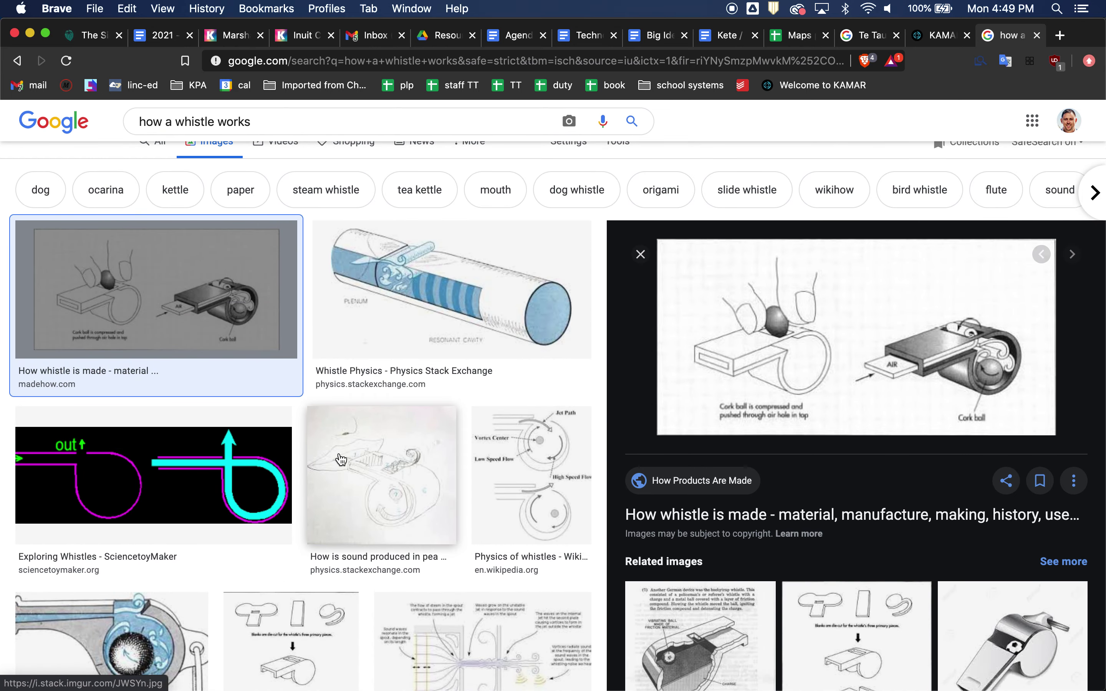
pyautogui.moveTo(341, 460)
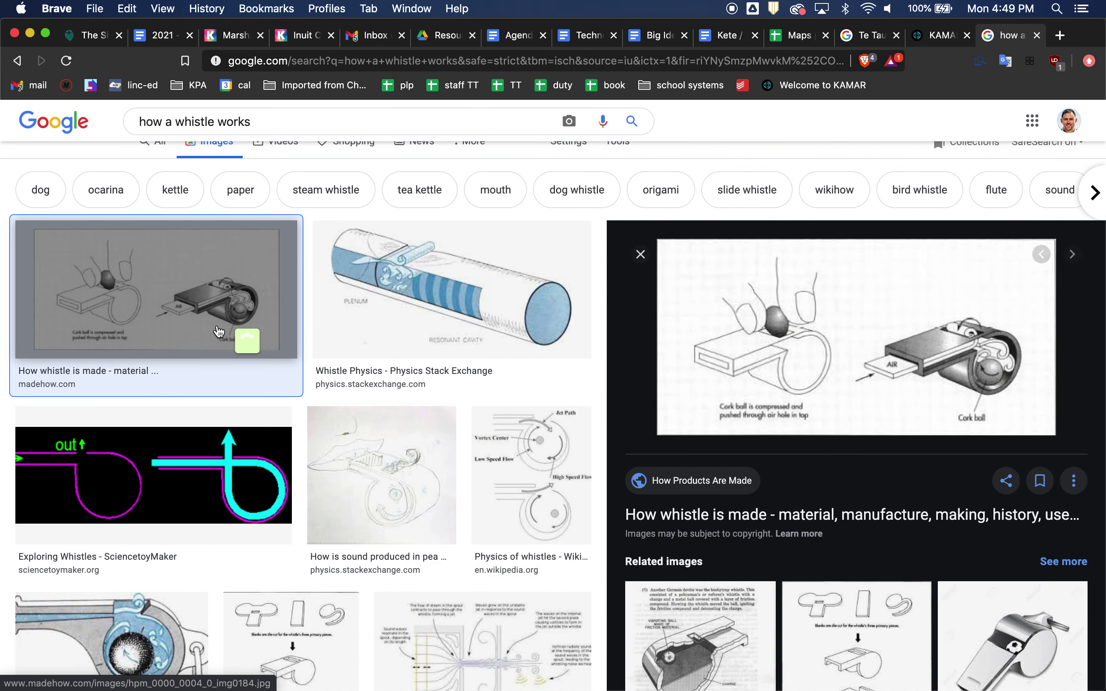
pyautogui.moveTo(219, 331)
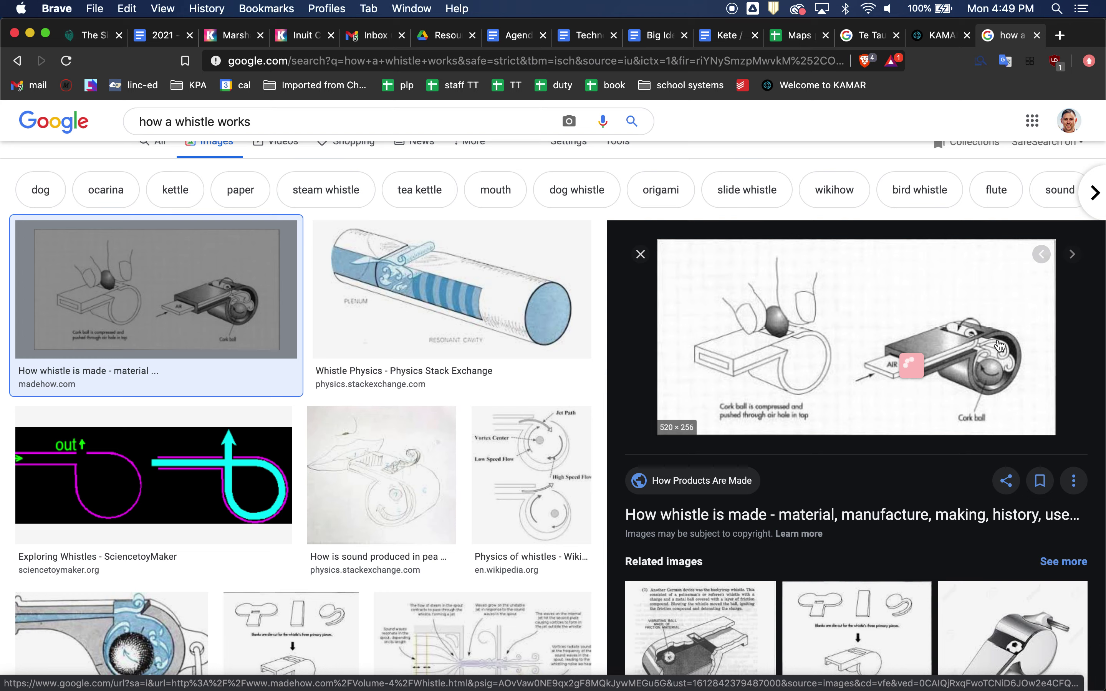
pyautogui.scroll(-1, 889, 515)
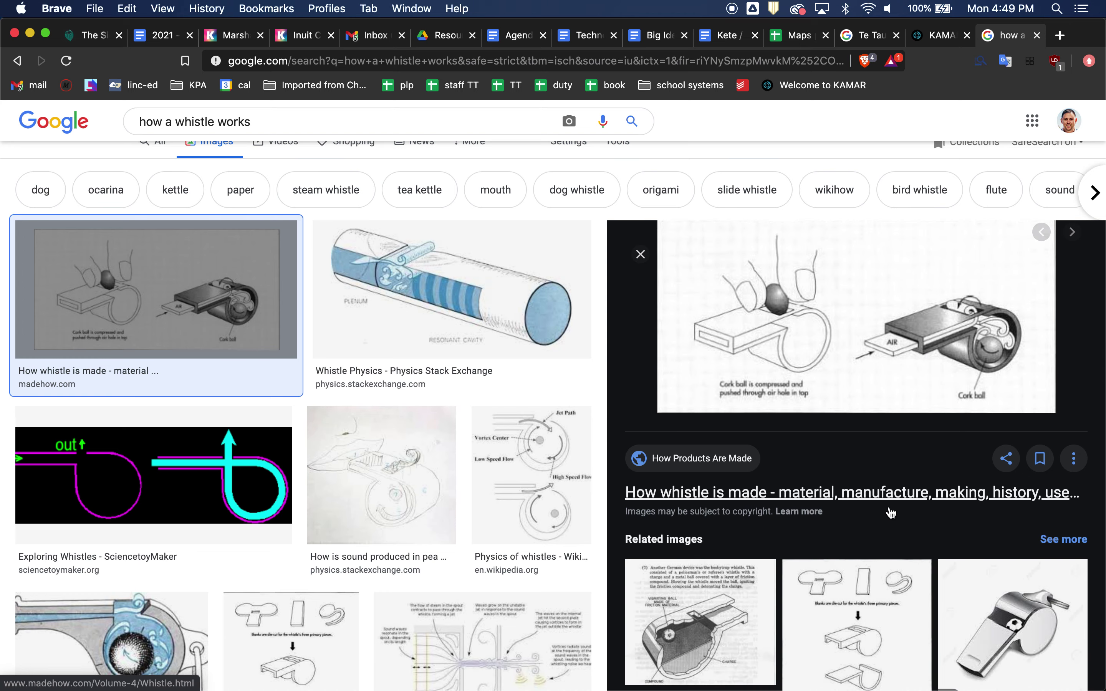
pyautogui.scroll(-2, 890, 512)
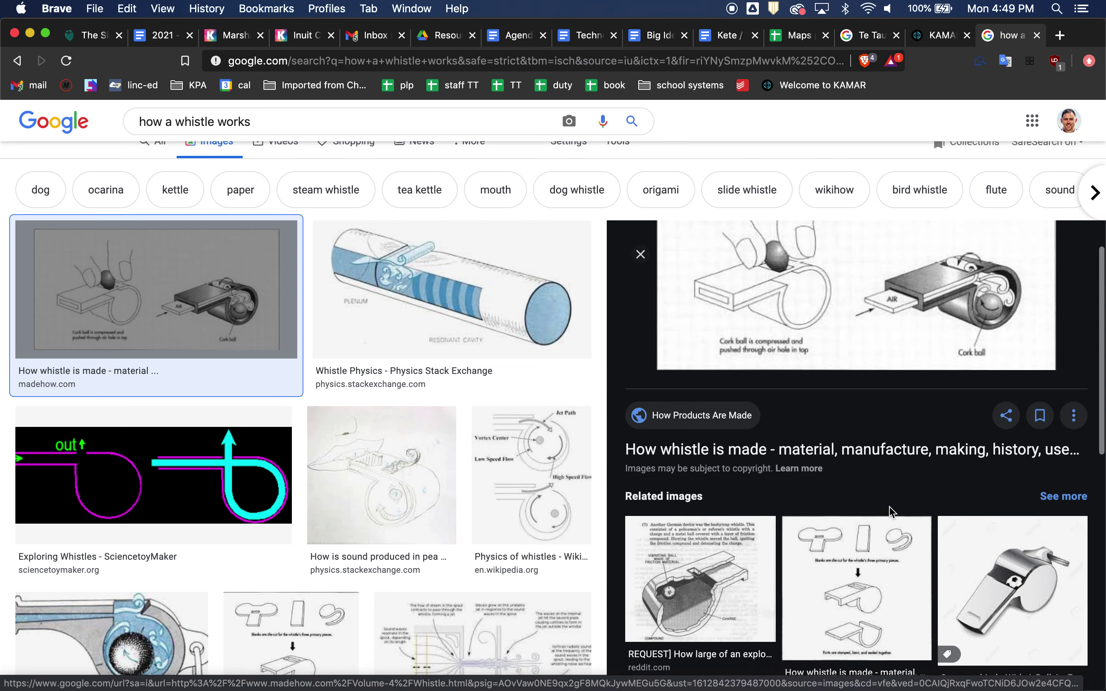
pyautogui.scroll(-9, 317, 533)
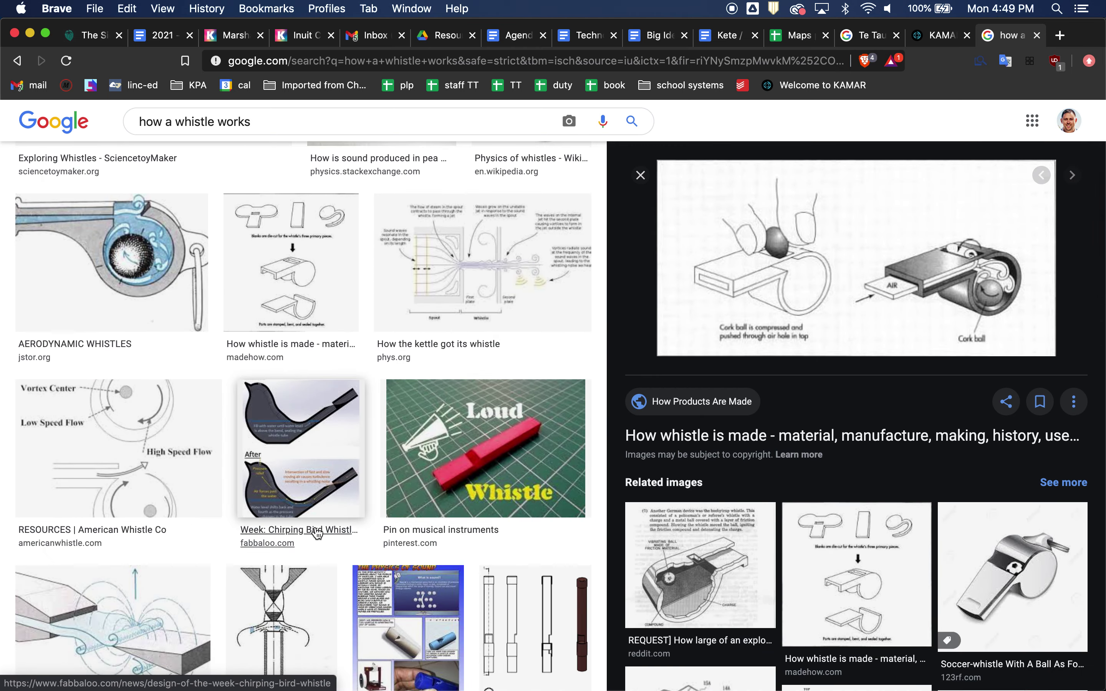
pyautogui.scroll(-10, 317, 533)
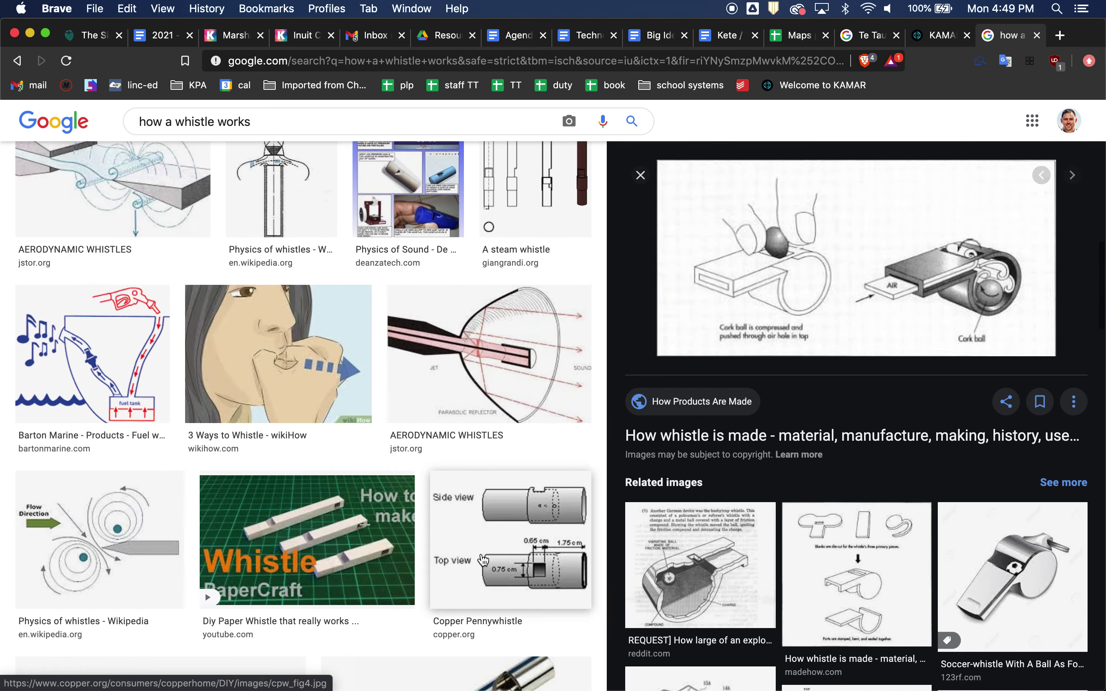
pyautogui.scroll(-6, 480, 567)
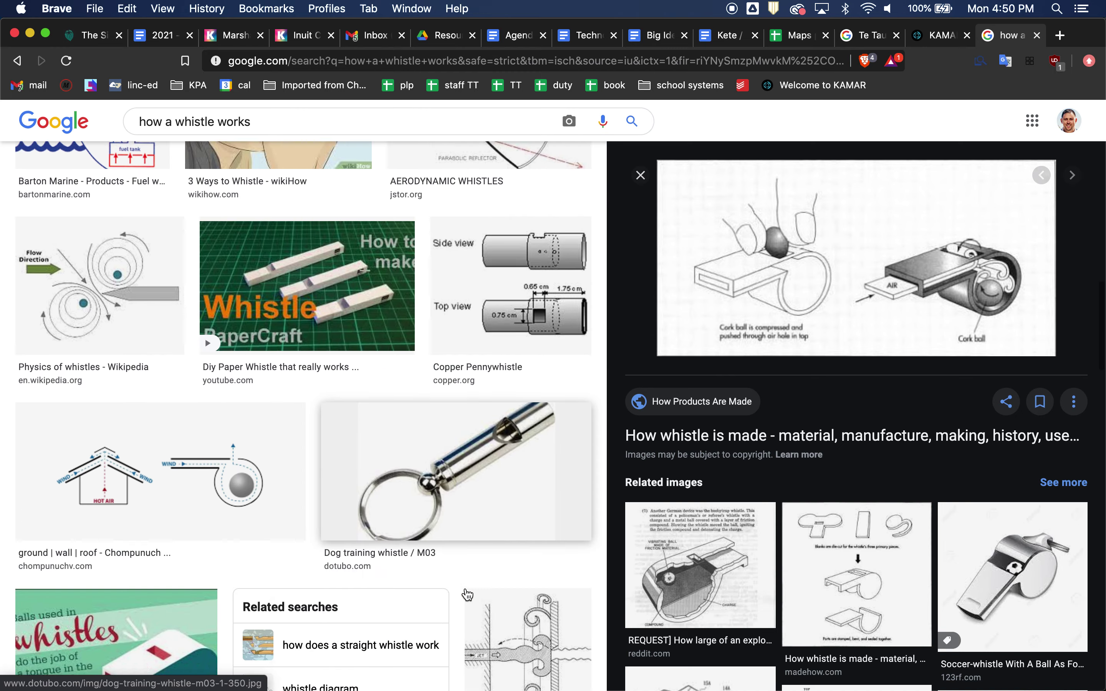
pyautogui.scroll(-4, 467, 595)
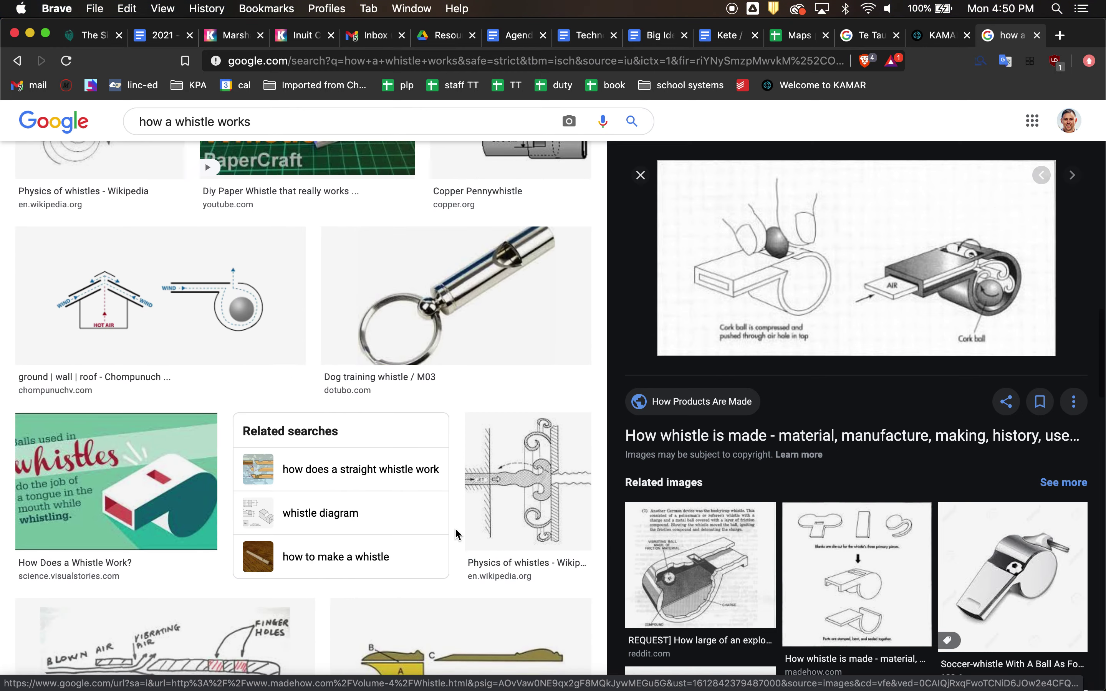
pyautogui.scroll(-8, 457, 533)
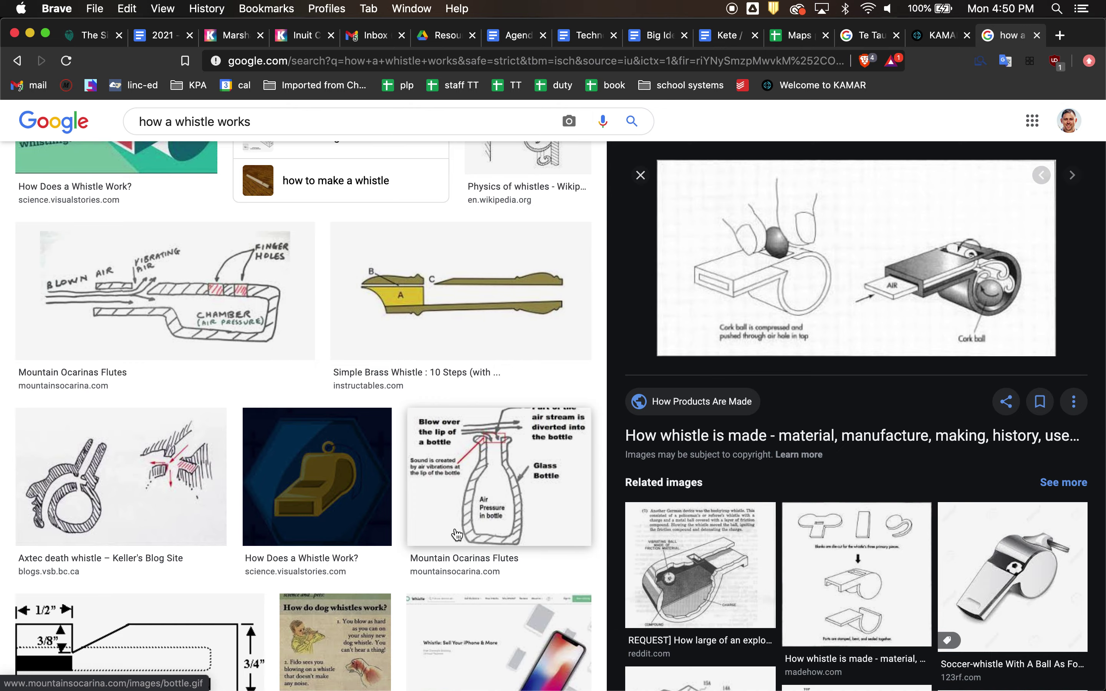
pyautogui.scroll(20, 456, 534)
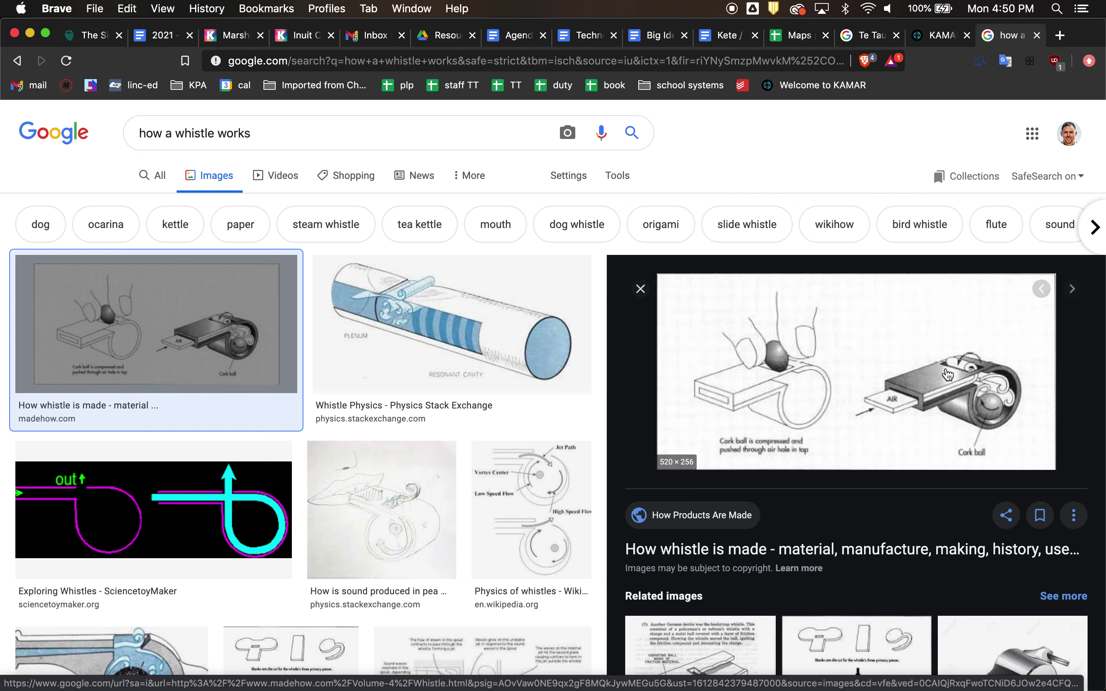
# Step: Switch to Fusion 360 and start a new sketch on the horizontal XY origin plane
pyautogui.hotkey('ctrl', 'Up')
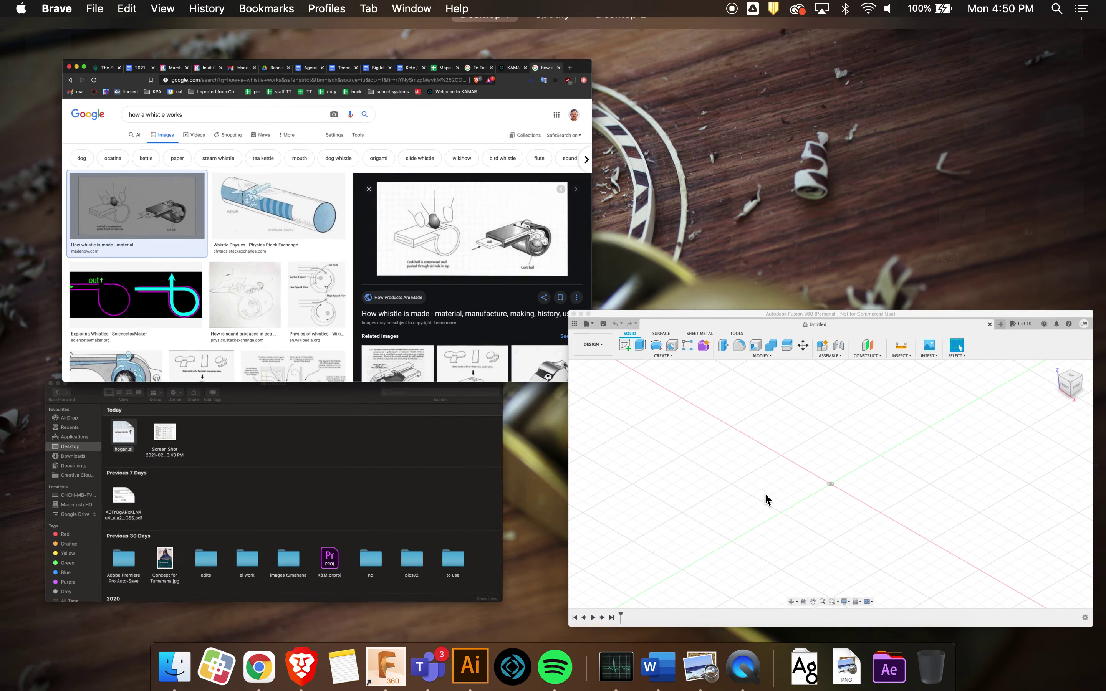
pyautogui.click(767, 499)
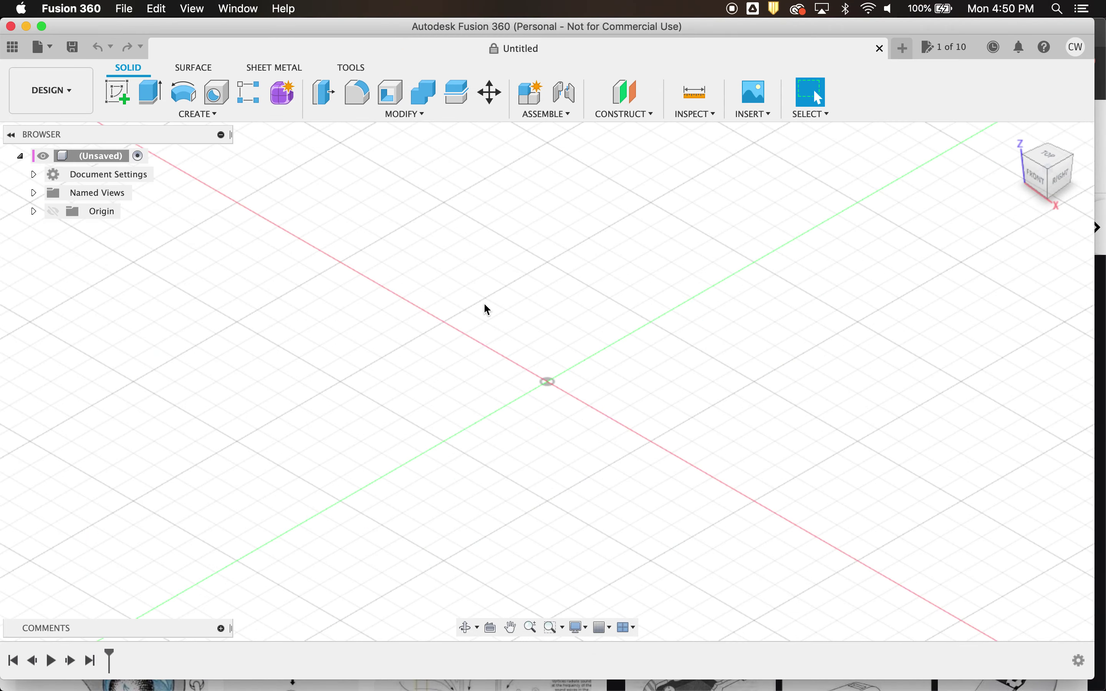
pyautogui.keyDown('shift'); pyautogui.hscroll(-10, 484, 304); pyautogui.keyUp('shift')
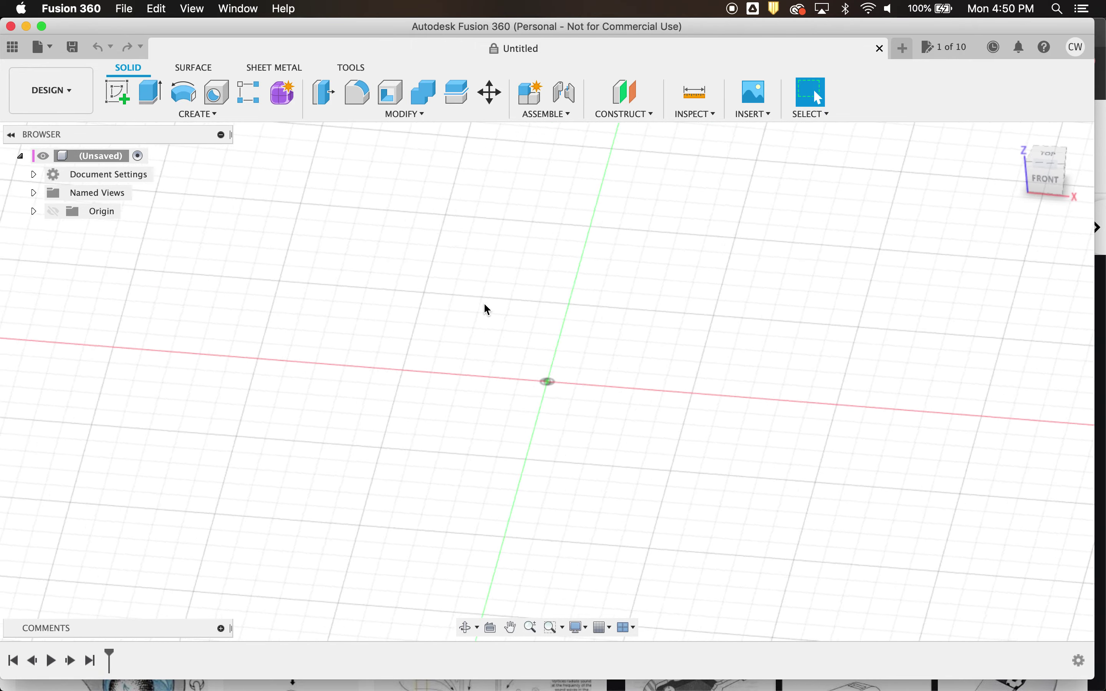
pyautogui.keyDown('shift'); pyautogui.scroll(-5, 484, 304); pyautogui.keyUp('shift')
pyautogui.keyDown('shift'); pyautogui.scroll(10, 484, 305); pyautogui.keyUp('shift')
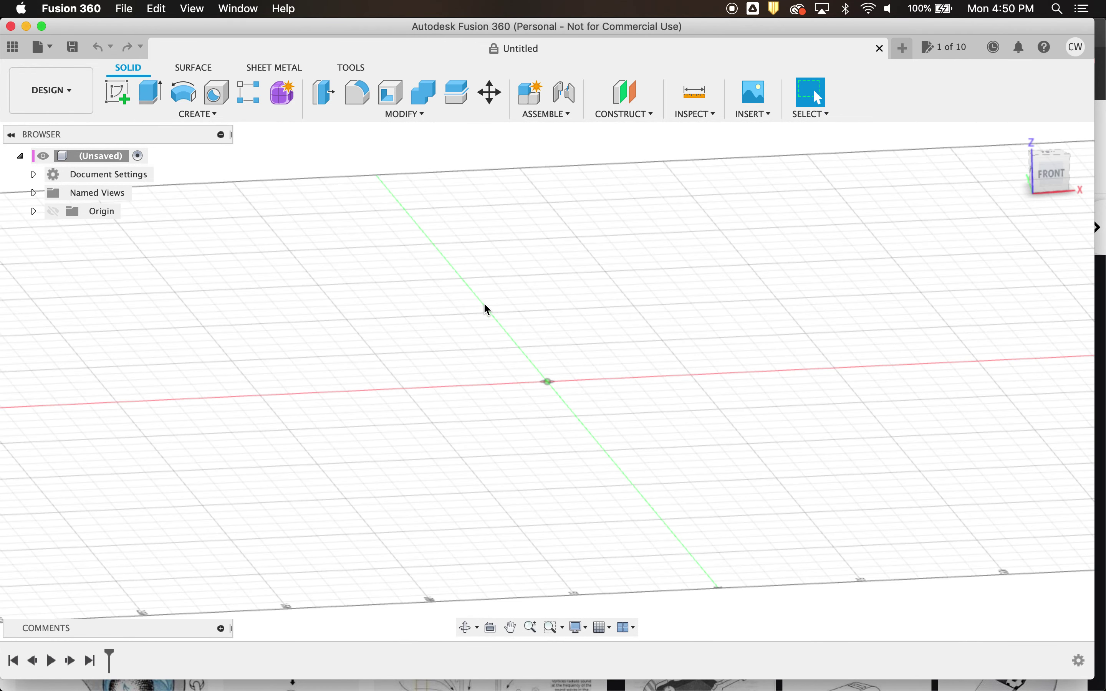
pyautogui.click(117, 93)
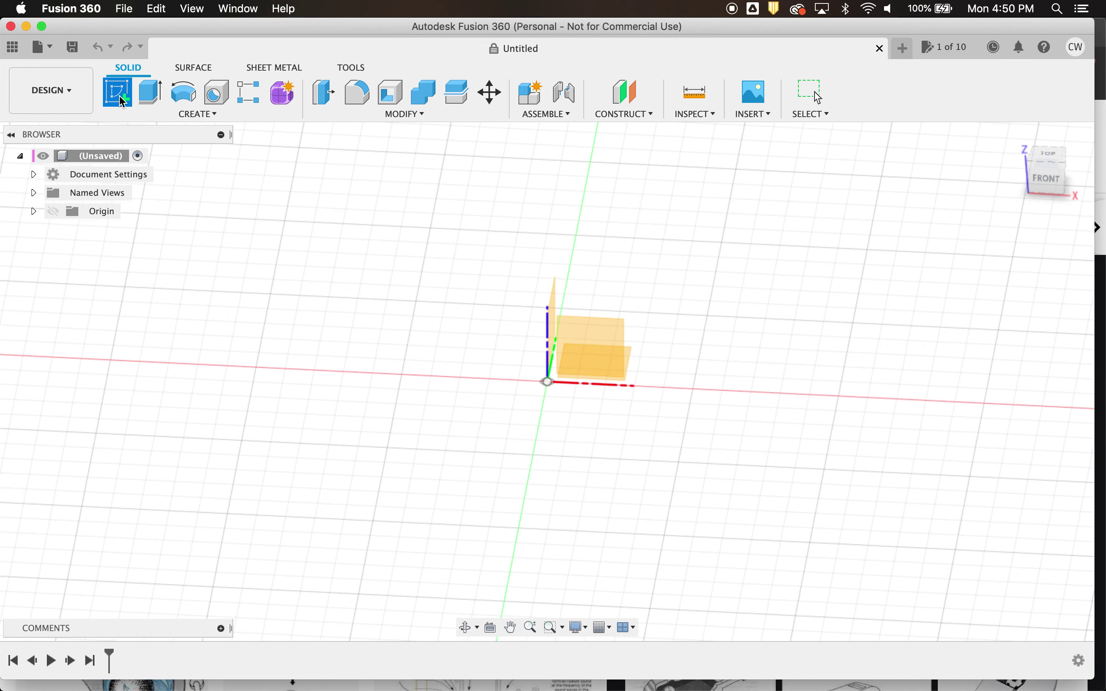
pyautogui.keyDown('shift'); pyautogui.hscroll(10, 699, 301); pyautogui.keyUp('shift')
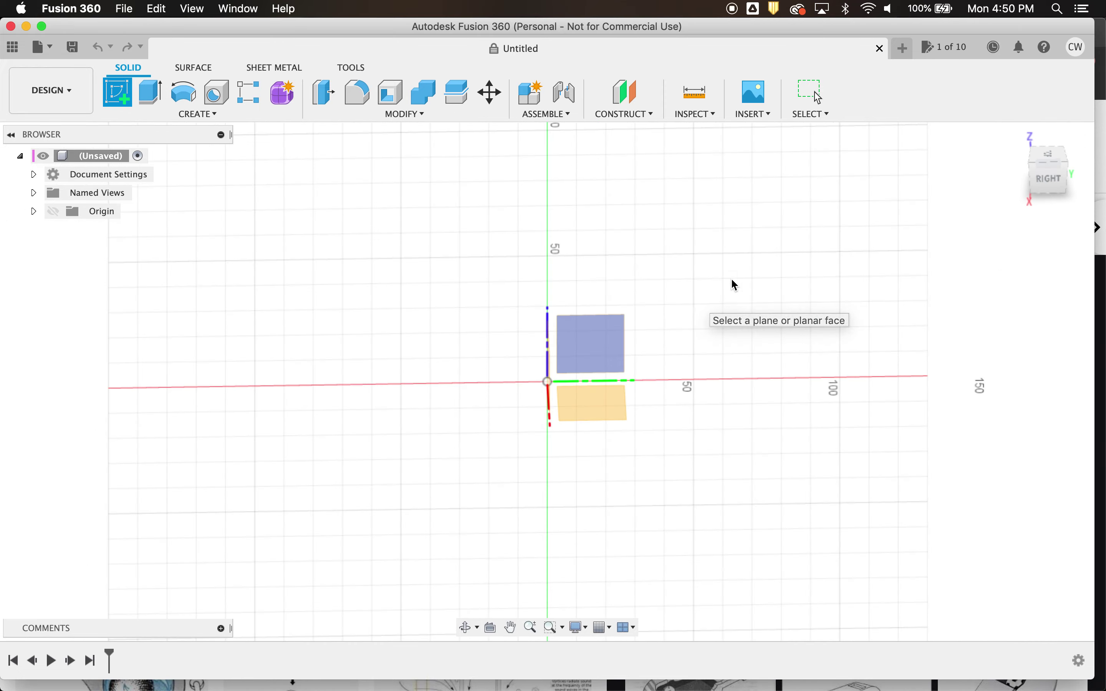
pyautogui.keyDown('shift'); pyautogui.hscroll(5, 740, 284); pyautogui.keyUp('shift')
pyautogui.keyDown('shift'); pyautogui.hscroll(1, 740, 285); pyautogui.keyUp('shift')
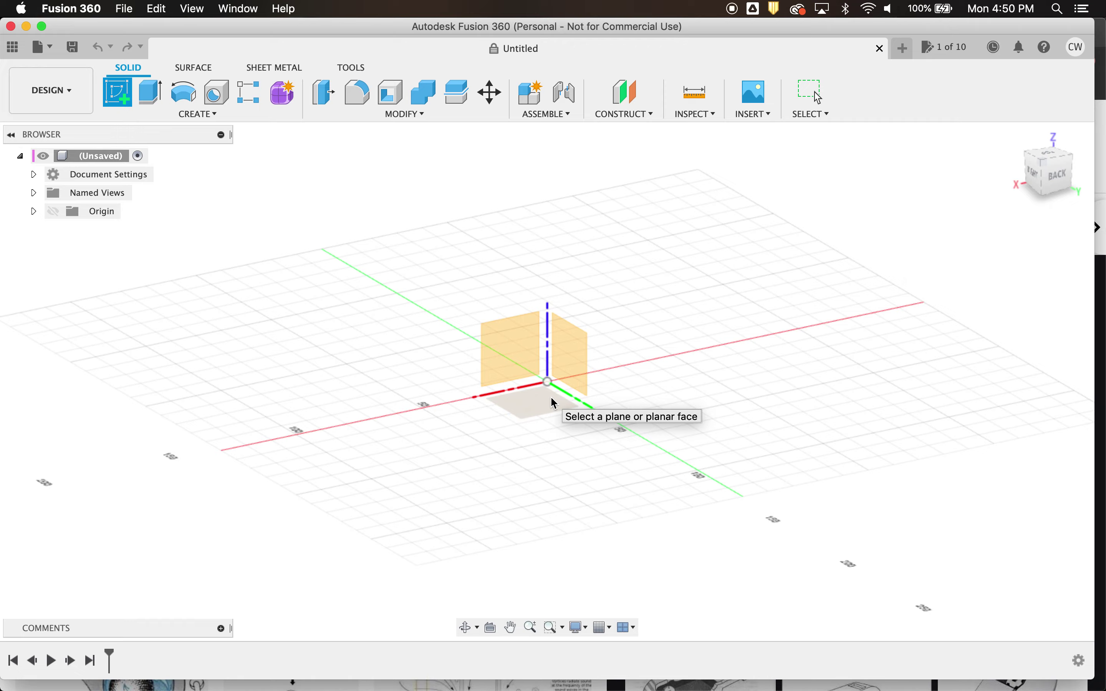
pyautogui.keyDown('shift'); pyautogui.hscroll(-10, 552, 402); pyautogui.keyUp('shift')
pyautogui.keyDown('shift'); pyautogui.hscroll(10, 552, 403); pyautogui.keyUp('shift')
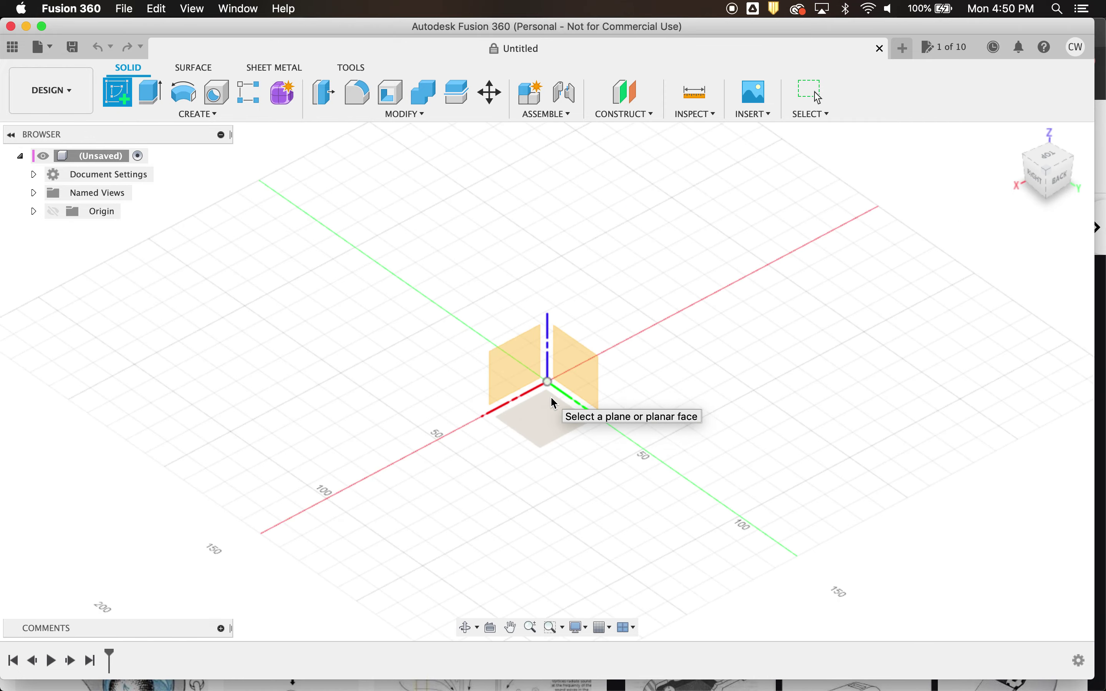
pyautogui.keyDown('shift'); pyautogui.hscroll(10, 552, 402); pyautogui.keyUp('shift')
pyautogui.keyDown('shift'); pyautogui.scroll(-5, 553, 403); pyautogui.keyUp('shift')
pyautogui.keyDown('shift'); pyautogui.hscroll(-10, 552, 402); pyautogui.keyUp('shift')
pyautogui.keyDown('shift'); pyautogui.scroll(4, 553, 403); pyautogui.keyUp('shift')
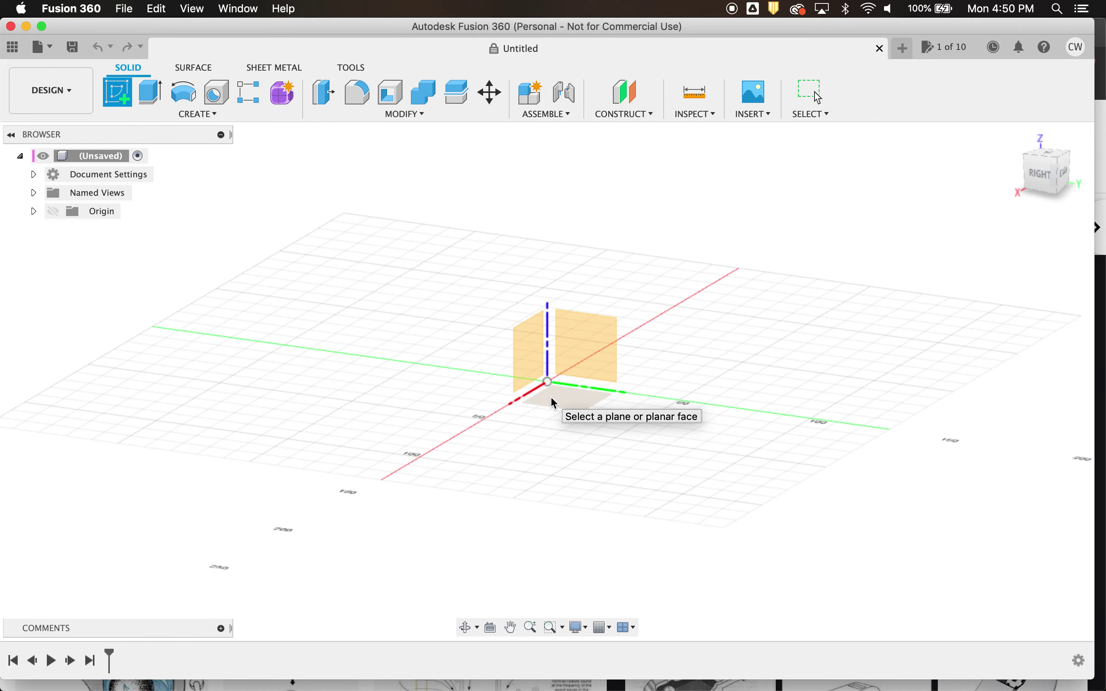
pyautogui.keyDown('shift'); pyautogui.scroll(5, 552, 398); pyautogui.keyUp('shift')
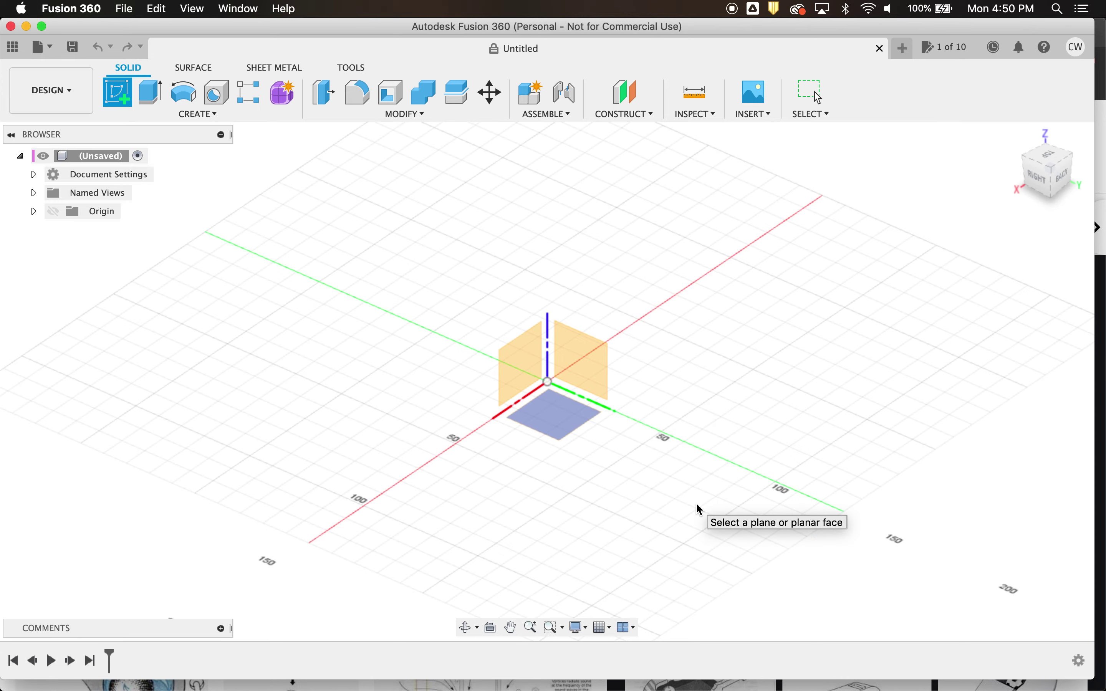
pyautogui.scroll(5, 697, 506)
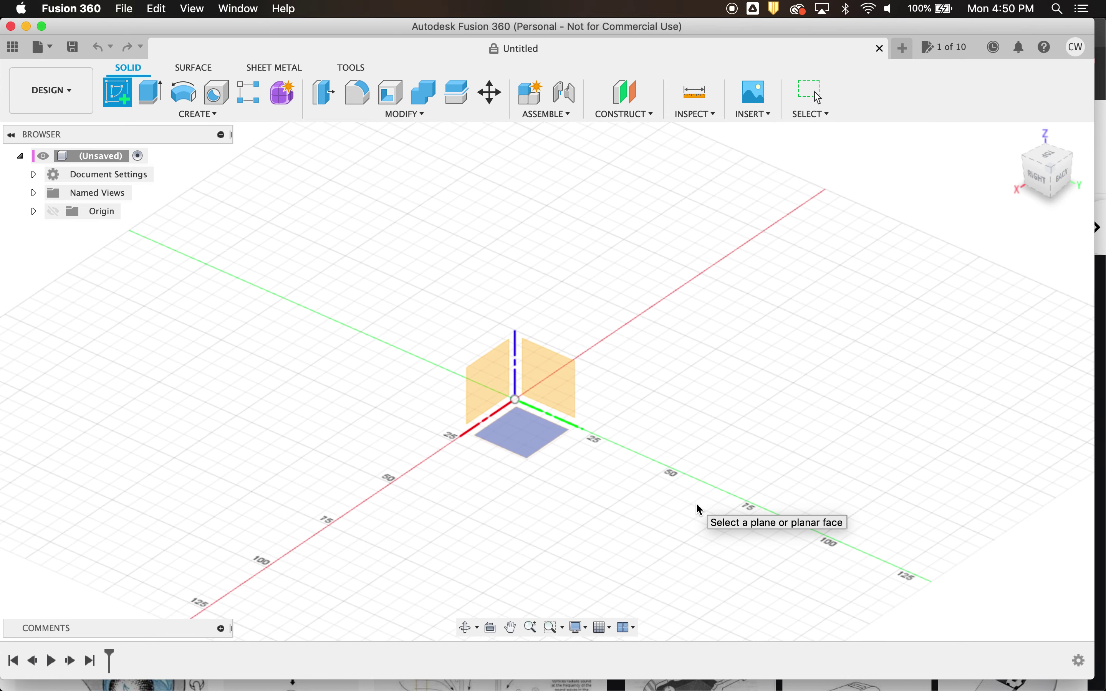
pyautogui.keyDown('shift'); pyautogui.scroll(-10, 568, 494); pyautogui.keyUp('shift')
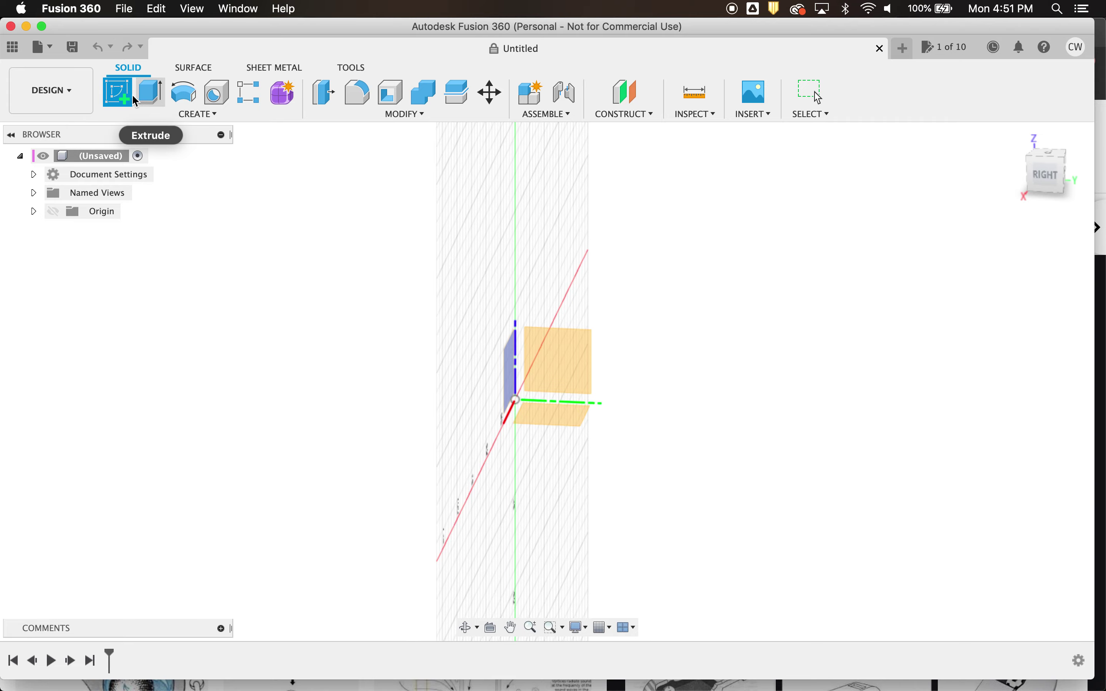
pyautogui.click(551, 405)
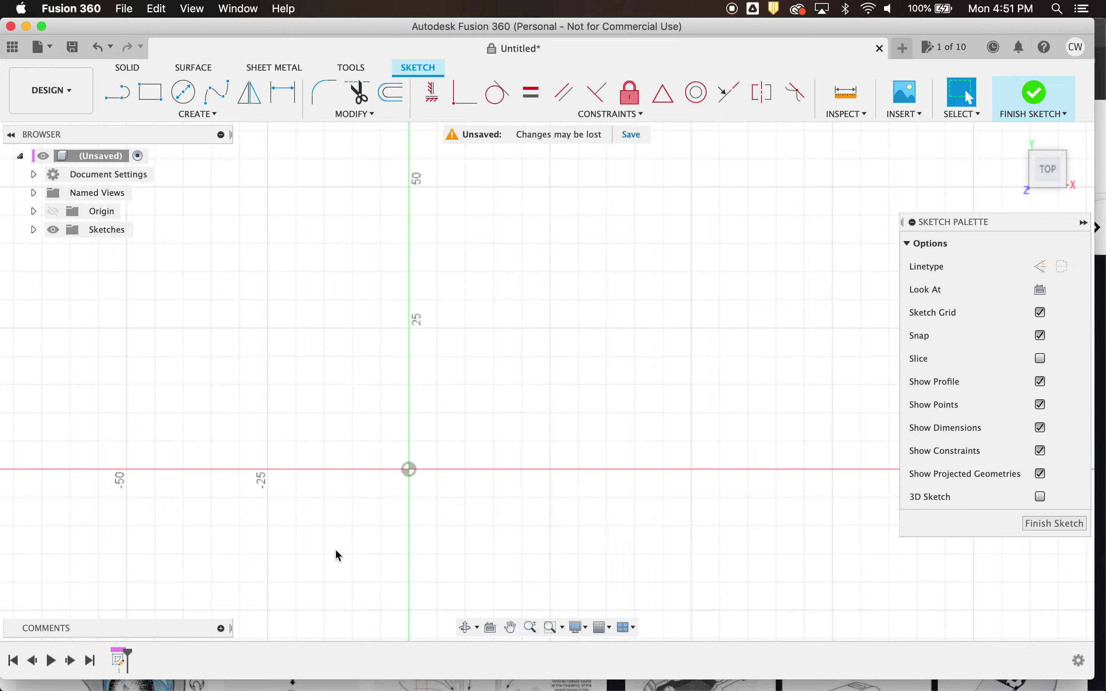
# Step: Check the shape of the whistle body in the browser's reference diagram, and return to the Fusion 360 sketch
pyautogui.hscroll(1, 324, 284)
pyautogui.hotkey('ctrl', 'Up')
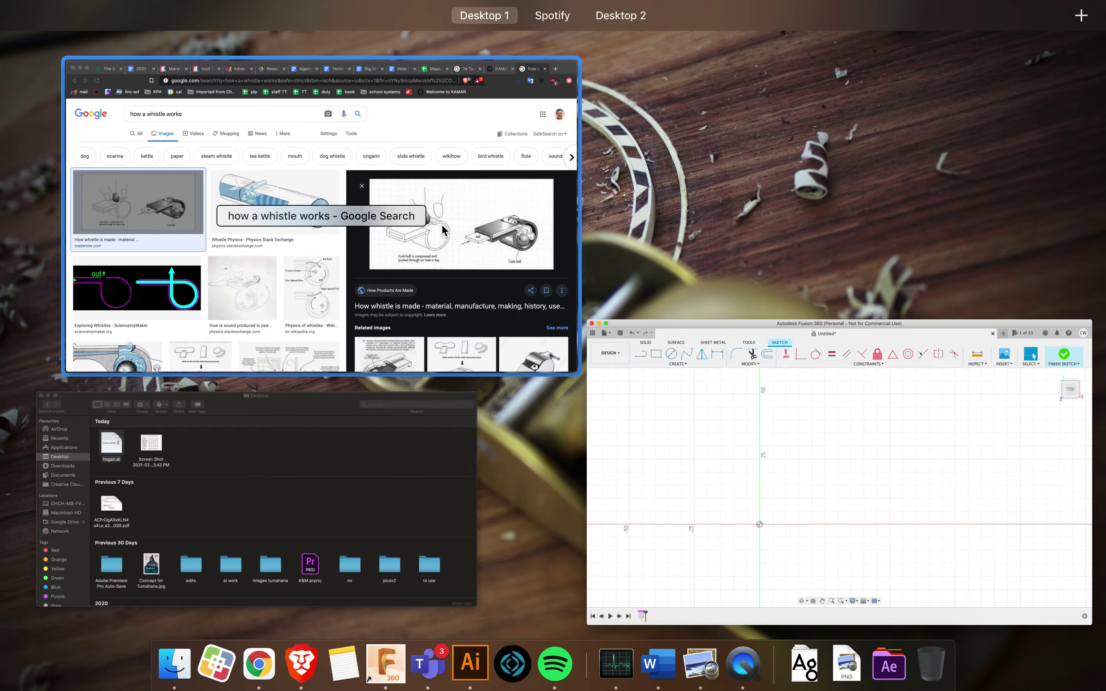
pyautogui.click(447, 246)
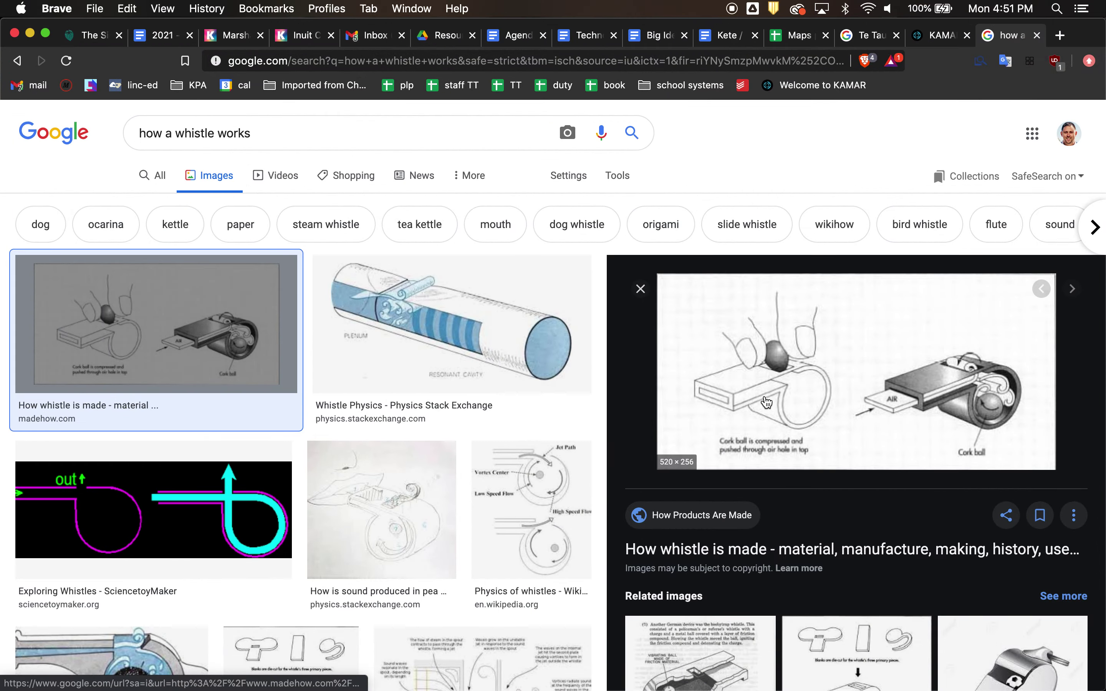
pyautogui.hotkey('ctrl', 'Up')
pyautogui.click(721, 403)
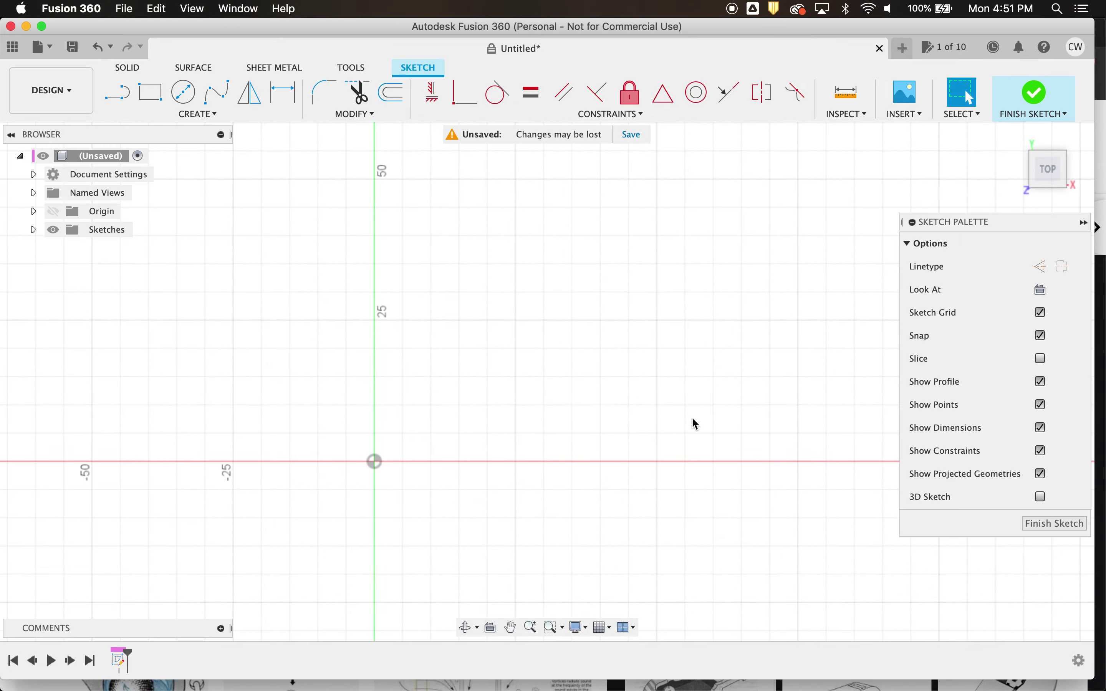
# Step: Draw a centre-diameter circle at the sketch origin with a diameter of 30 mm
pyautogui.click(189, 93)
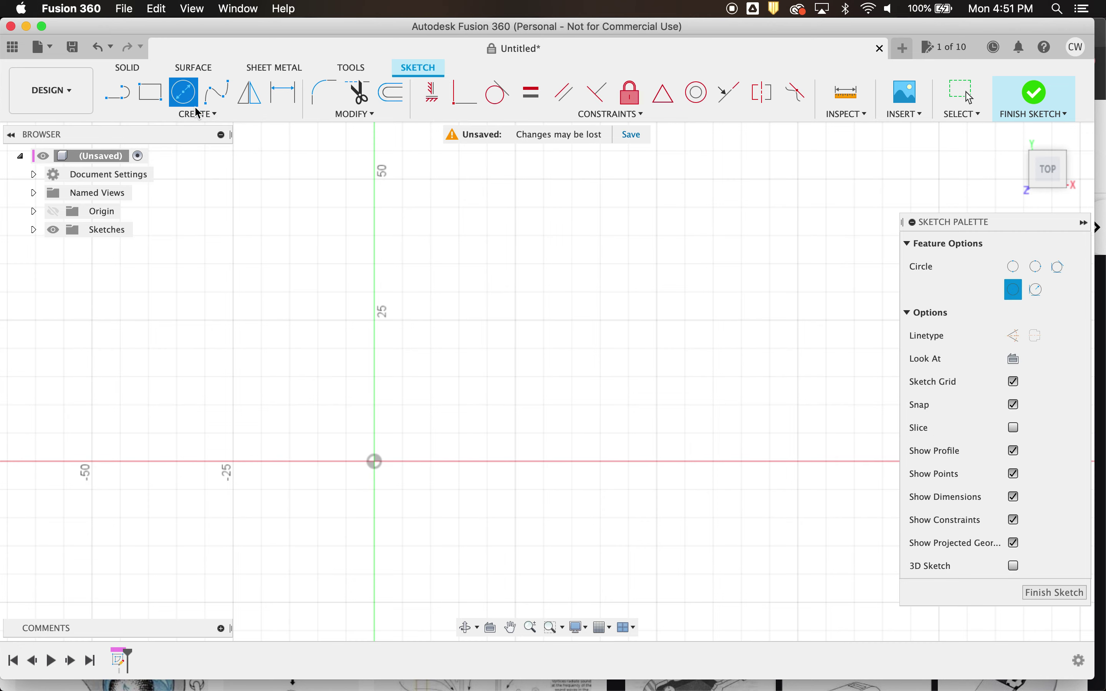
pyautogui.click(376, 463)
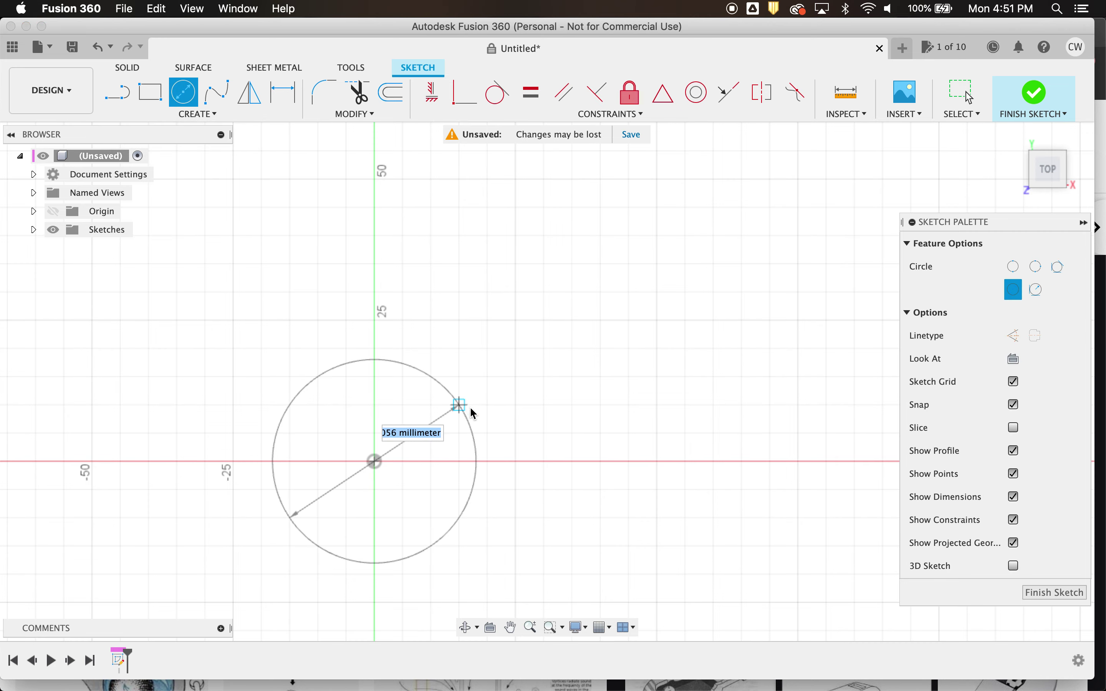
pyautogui.press('Left')
pyautogui.press('Right')
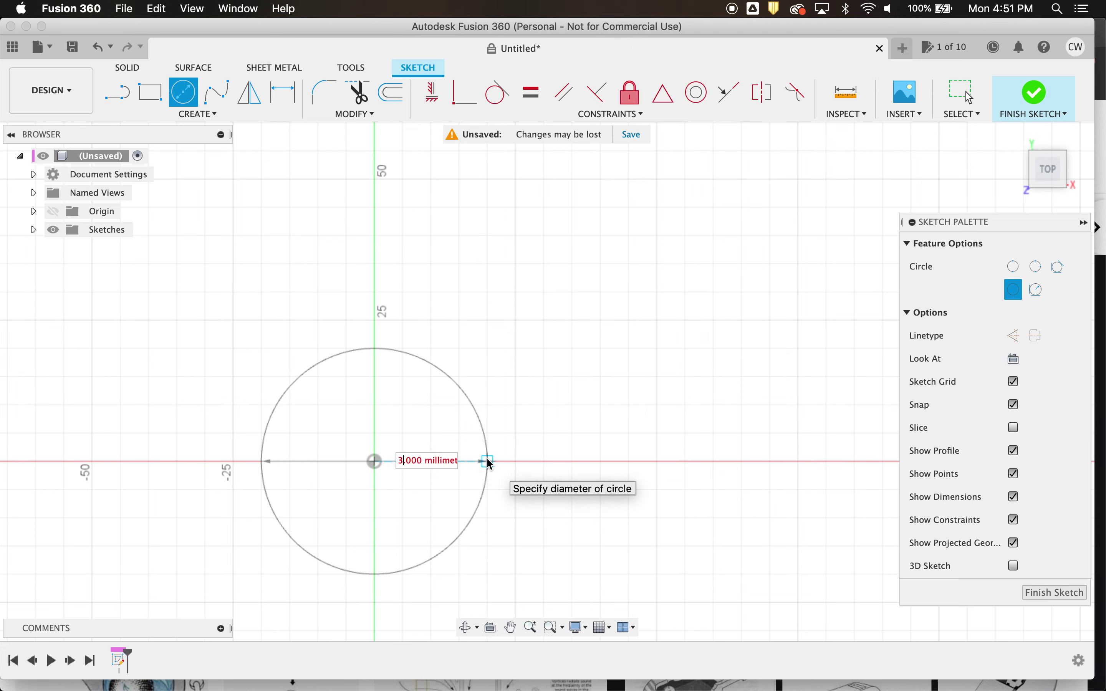
pyautogui.press('Return')
pyautogui.write('0')
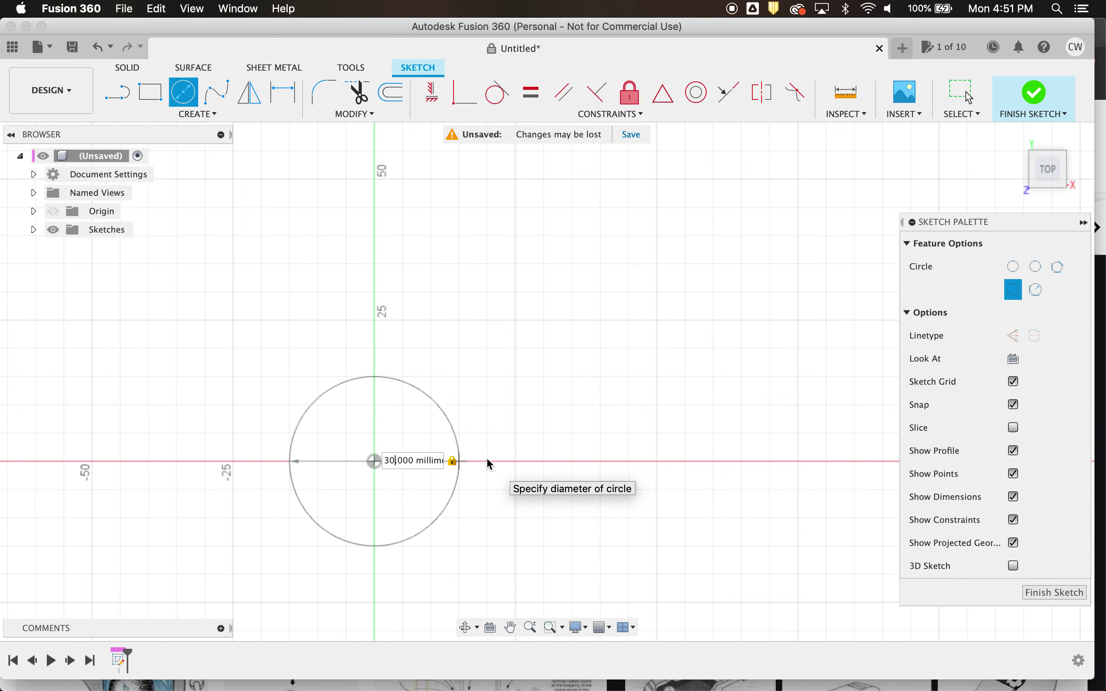
pyautogui.press('Return')
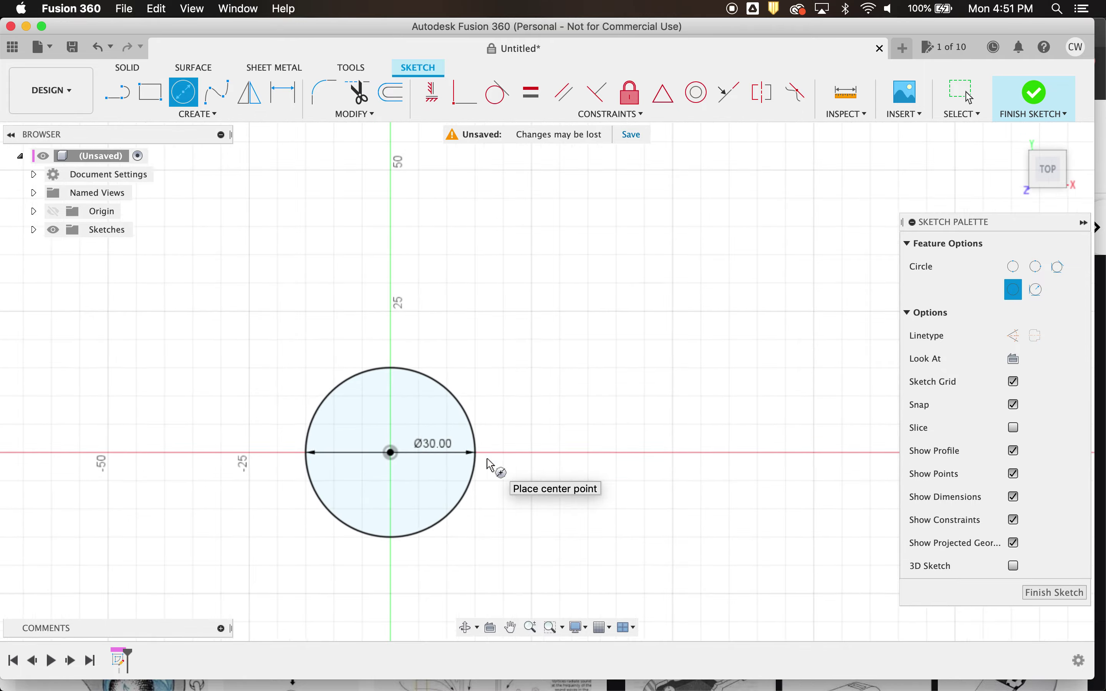
# Step: Check how the mouthpiece meets the round chamber in the browser's whistle diagram, and return to the Fusion 360 sketch
pyautogui.hscroll(-5, 490, 465)
pyautogui.hotkey('ctrl', 'Up')
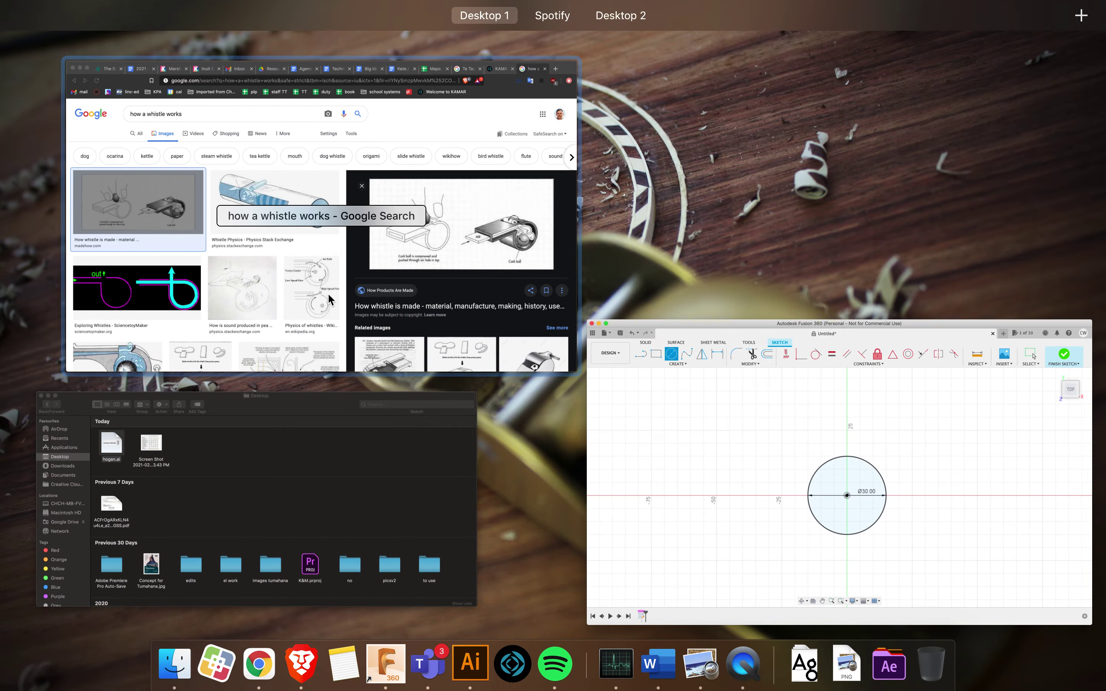
pyautogui.click(308, 274)
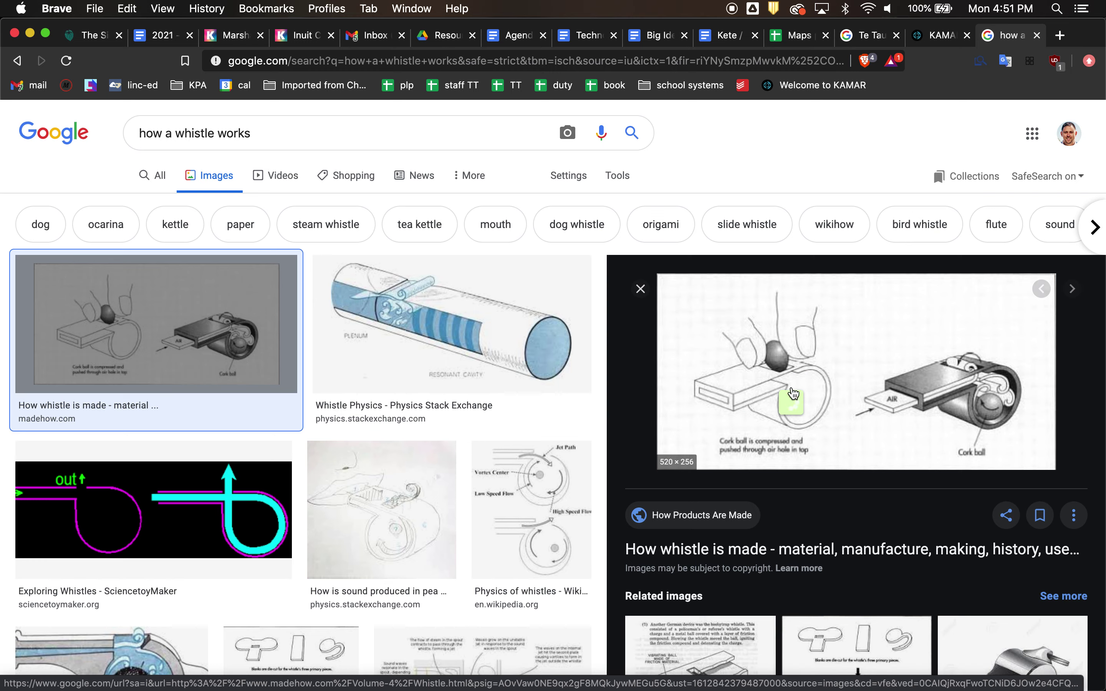
pyautogui.hotkey('ctrl', 'Up')
pyautogui.click(844, 556)
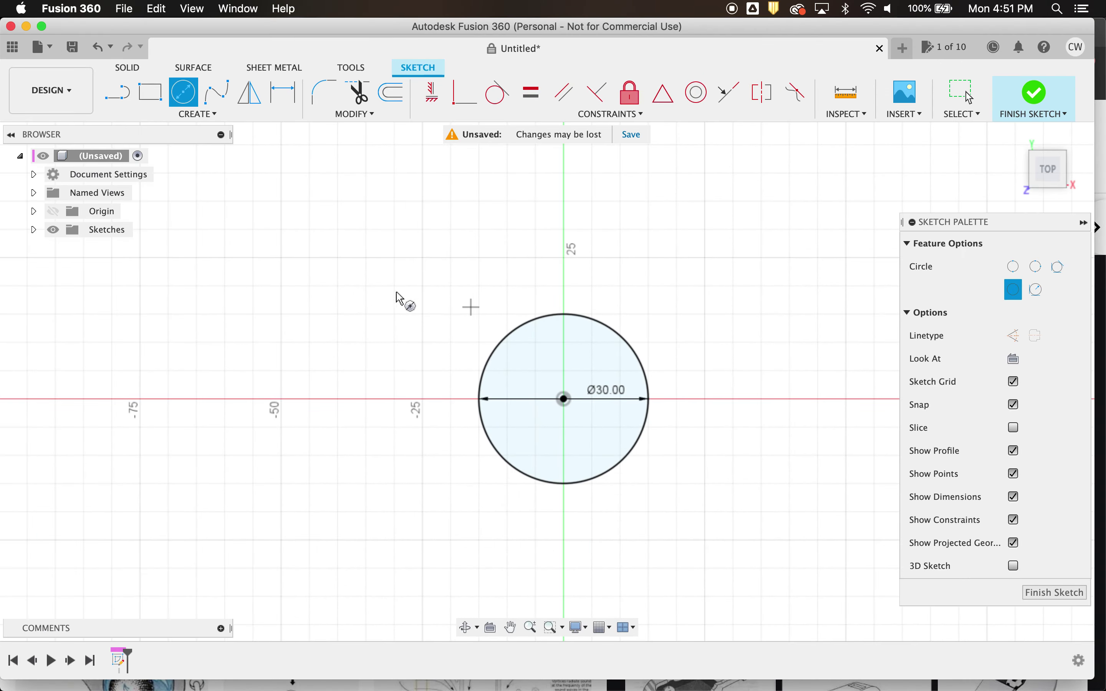
pyautogui.hscroll(-3, 163, 245)
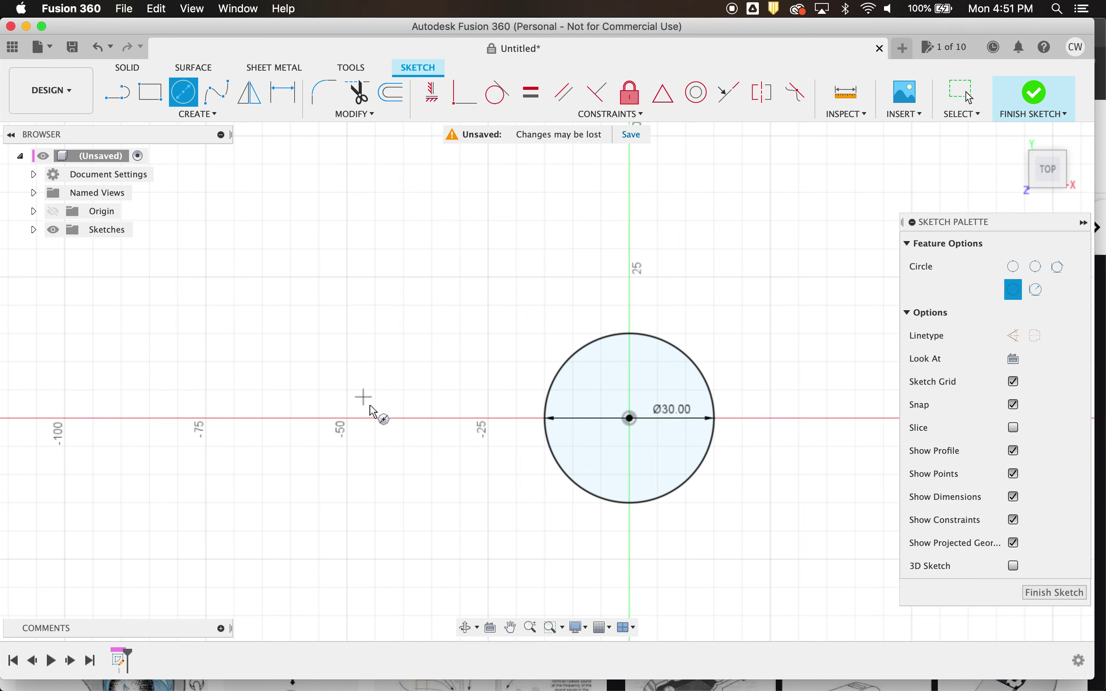
# Step: Draw a two-point rectangle about 9.4 mm high from the circle's top point outward in the negative X direction as the mouthpiece
pyautogui.click(151, 92)
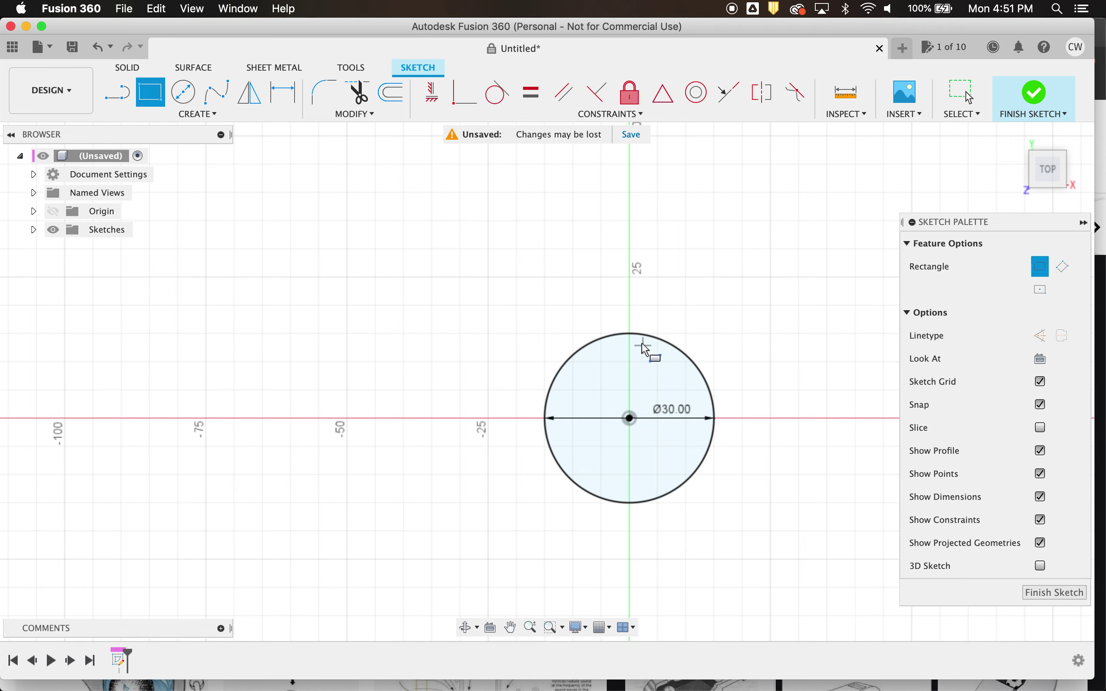
pyautogui.click(631, 334)
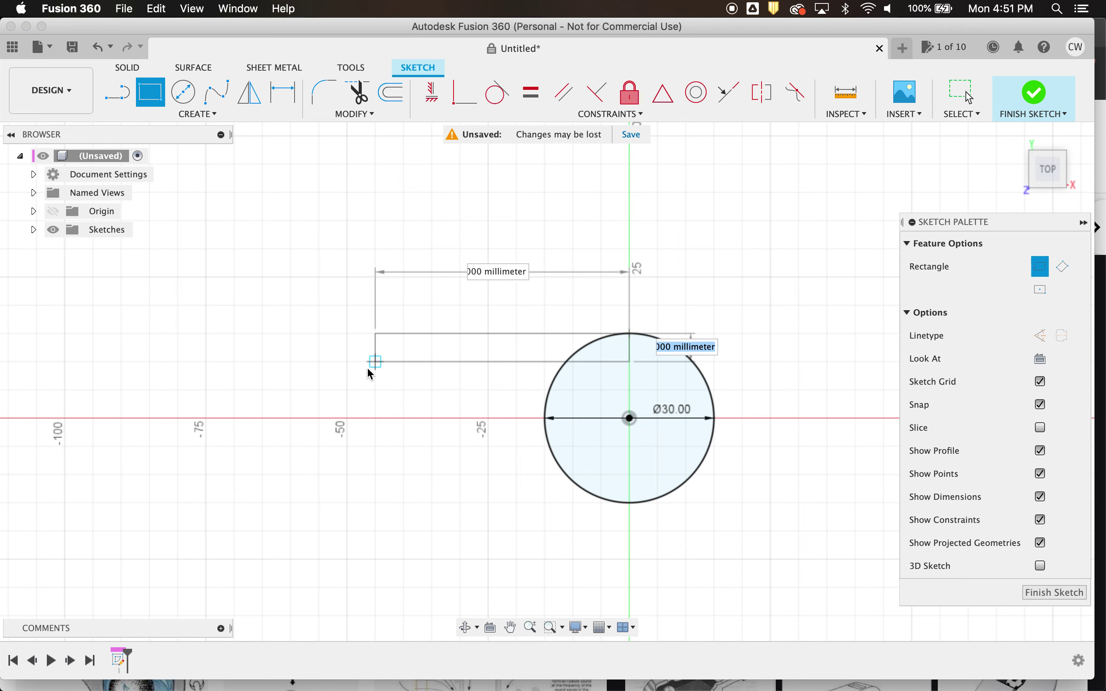
pyautogui.click(332, 387)
# Step: Compare the mouthpiece proportions with the whistle diagram in the browser, and return to the Fusion 360 sketch
pyautogui.hotkey('ctrl', 'Up')
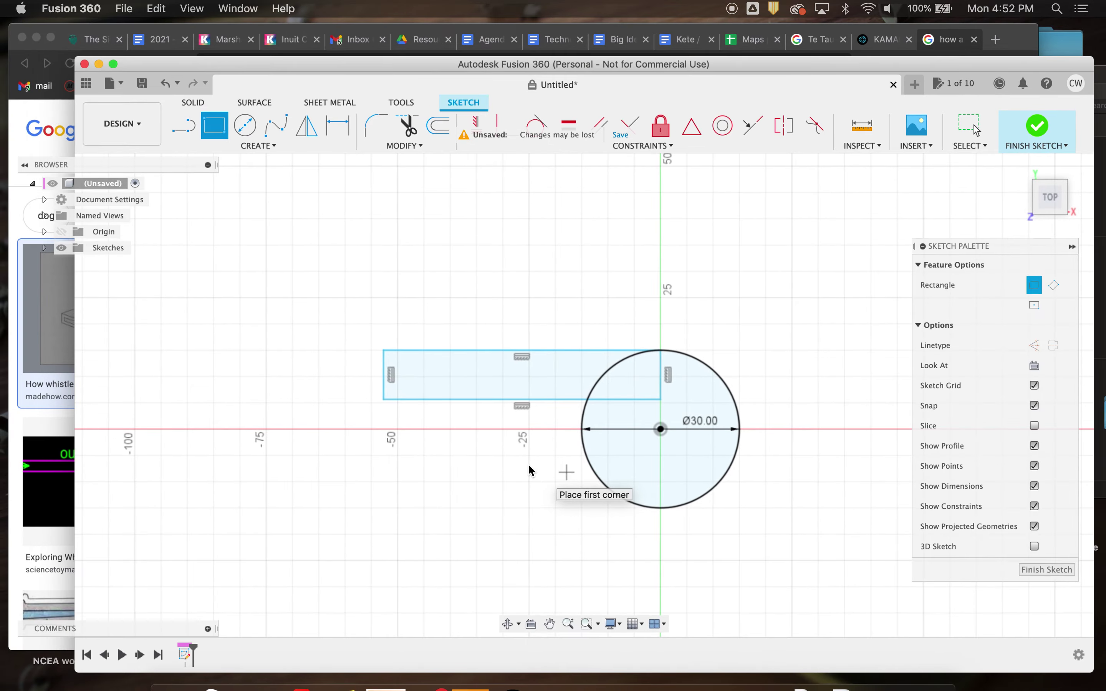
pyautogui.click(350, 319)
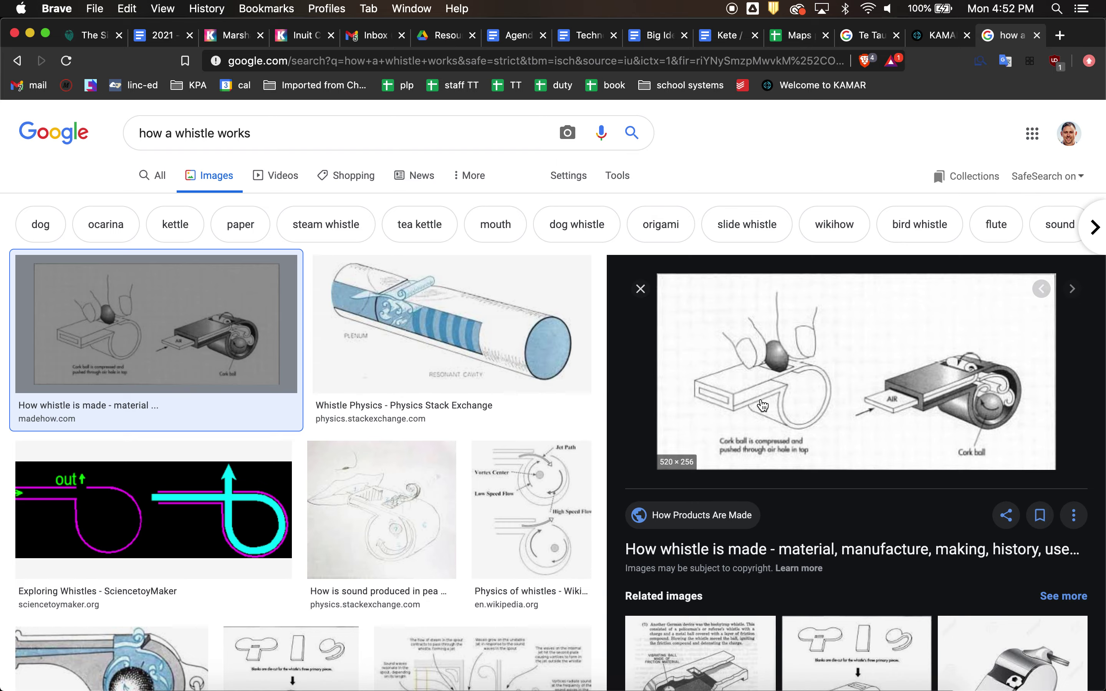
pyautogui.hotkey('ctrl', 'Up')
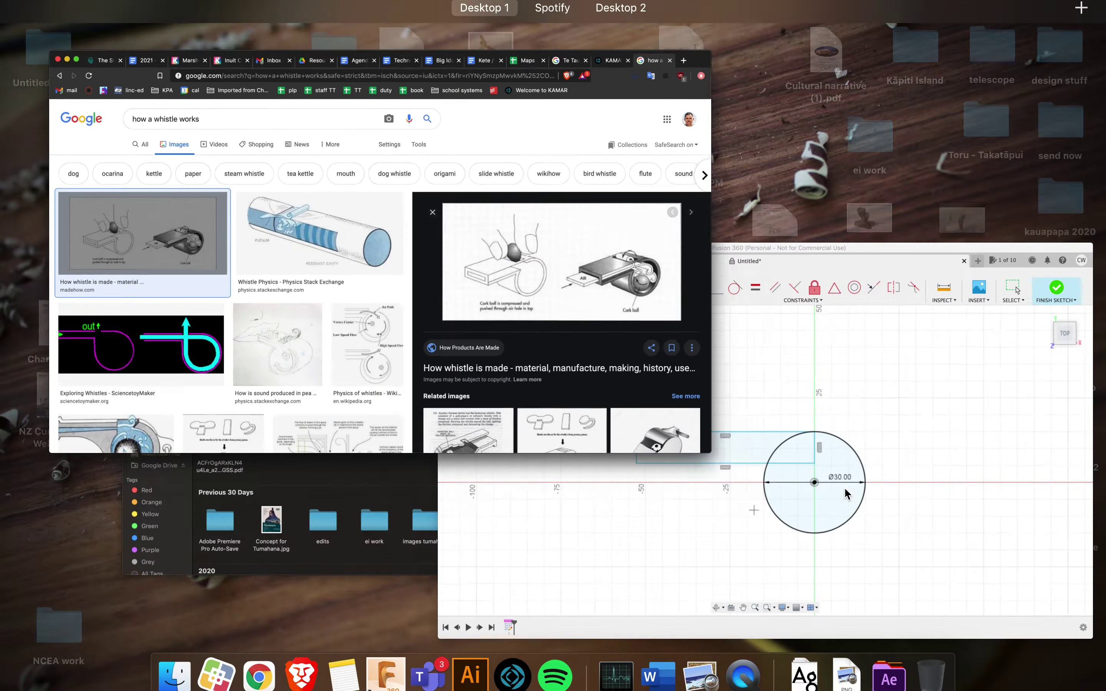
pyautogui.click(846, 493)
pyautogui.hotkey('ctrl', 'Up')
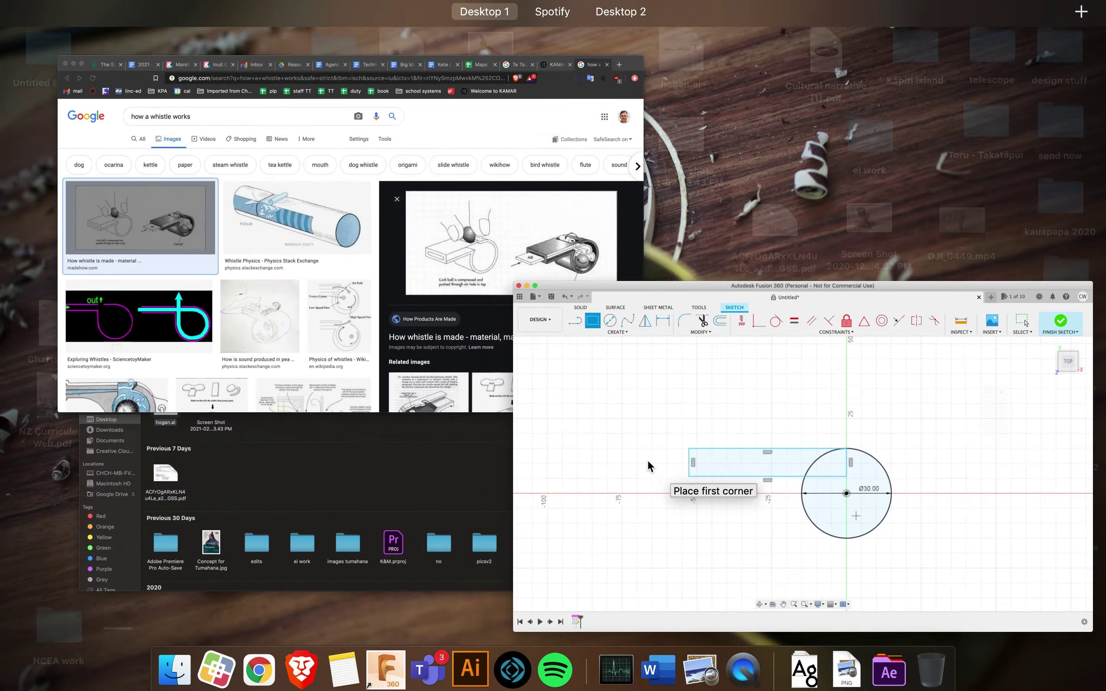
pyautogui.click(591, 379)
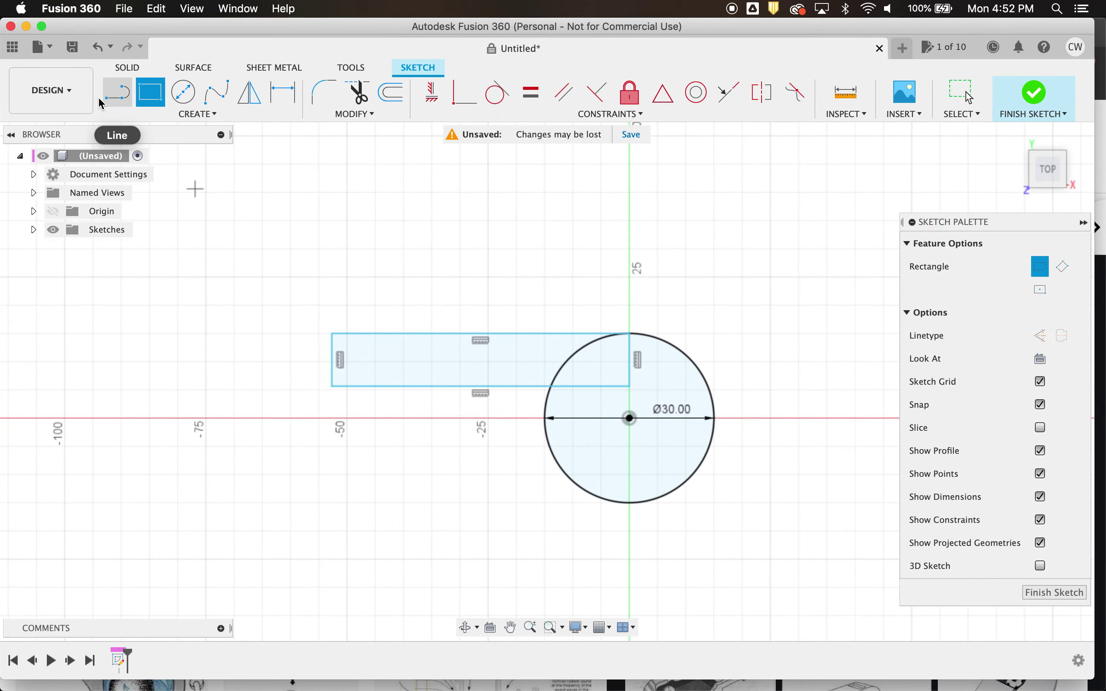
# Step: Shorten the mouthpiece rectangle to about 47 mm, move its lower edge up slightly to reduce the height, and finish the sketch
pyautogui.press('Escape')
pyautogui.moveTo(333, 368); pyautogui.dragTo(363, 361)
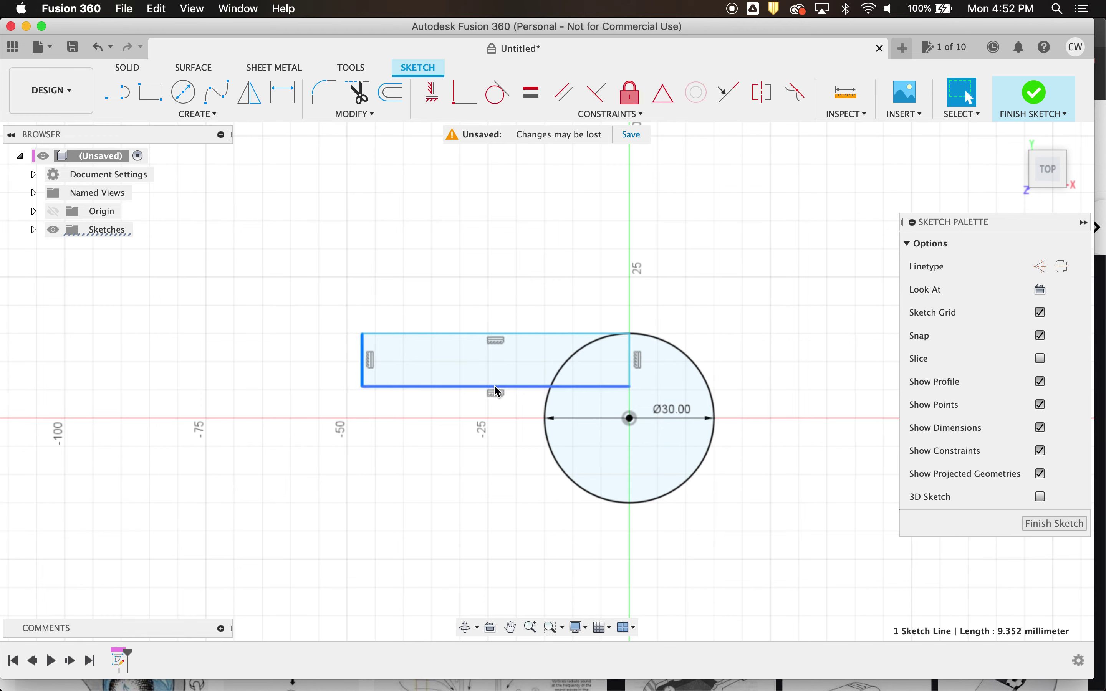
pyautogui.moveTo(498, 390); pyautogui.dragTo(496, 381)
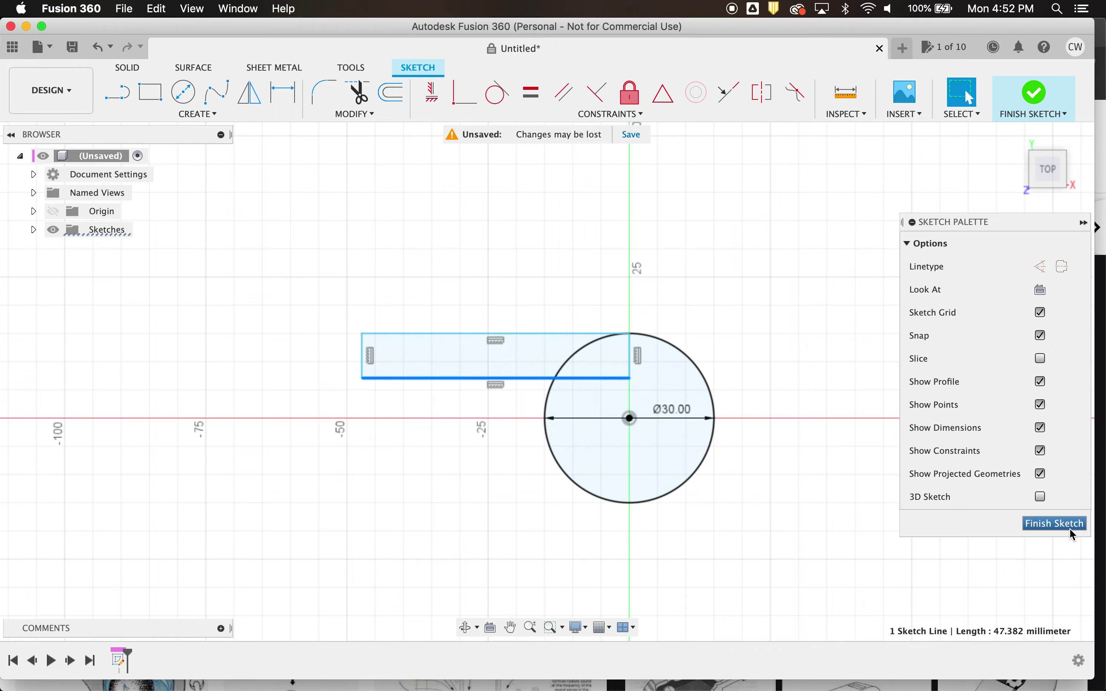
pyautogui.click(1056, 524)
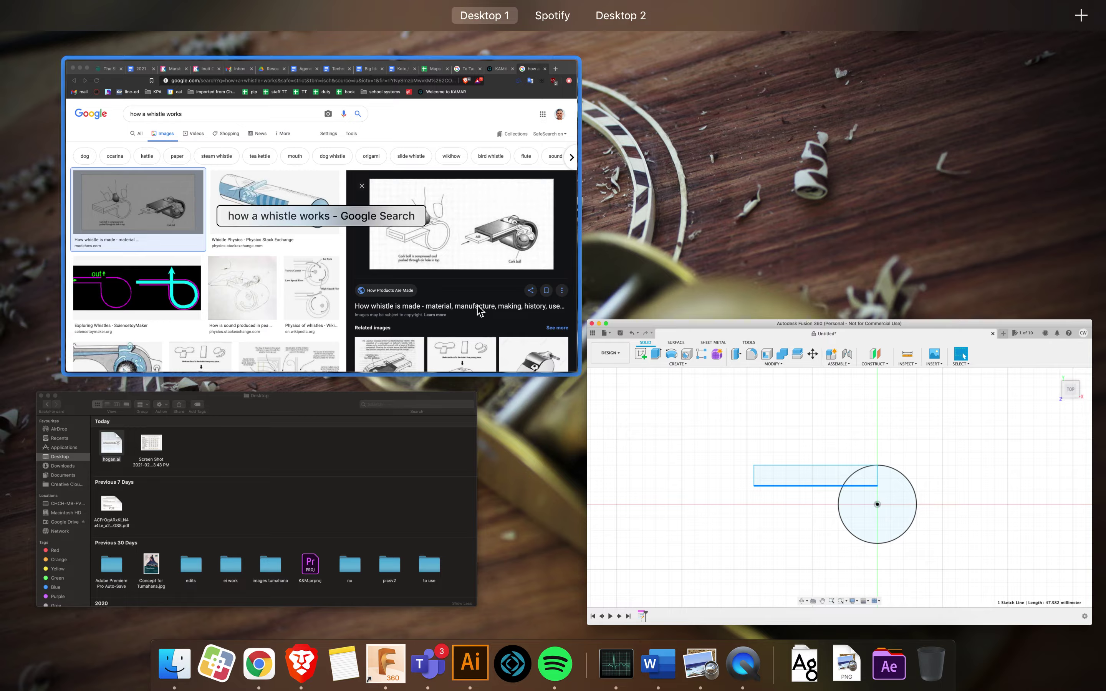
# Step: Review the whistle body's width in the browser's reference diagram, and return to the Fusion 360 model
pyautogui.click(482, 312)
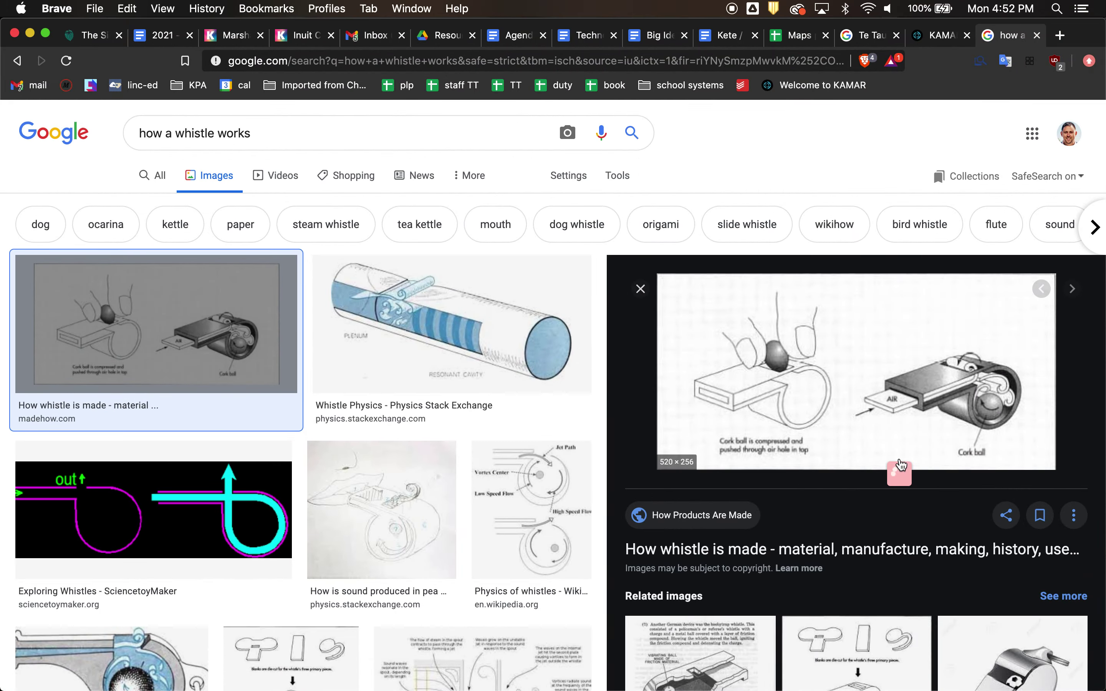
pyautogui.hotkey('ctrl', 'Up')
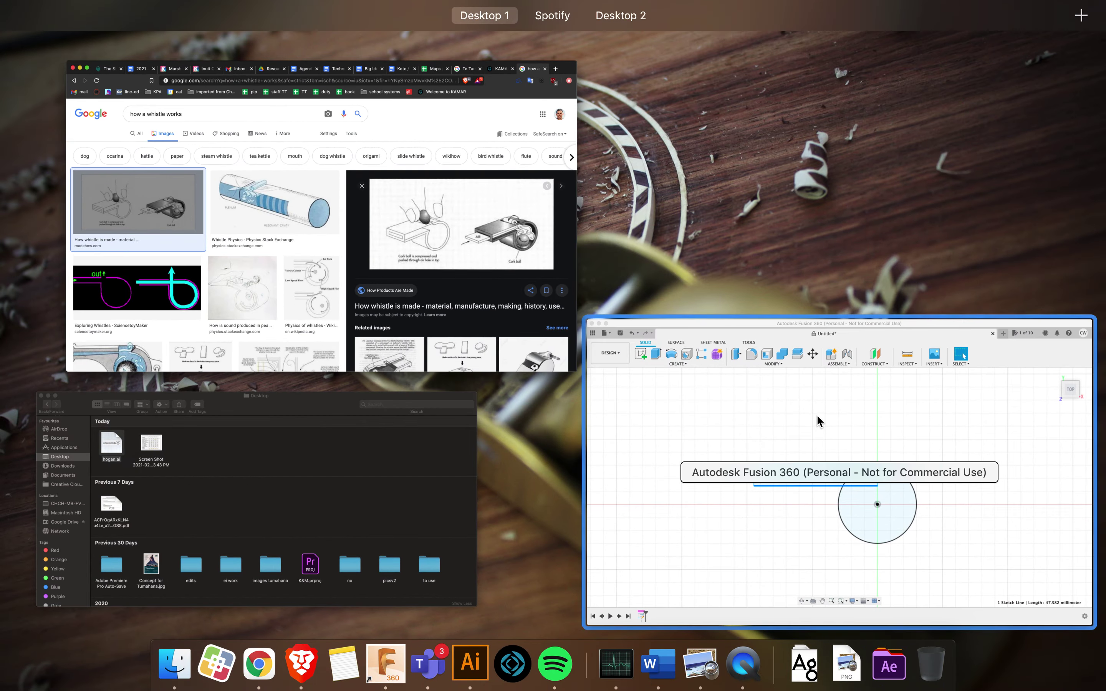
pyautogui.click(818, 416)
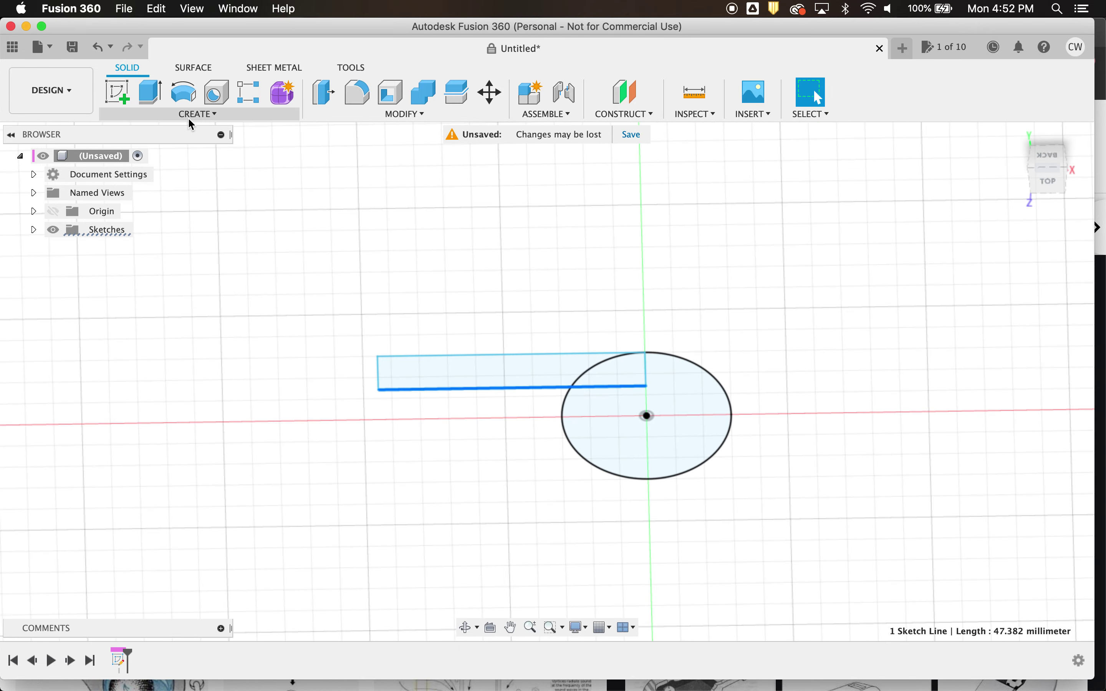
# Step: Extrude the two rectangle profiles and the remaining circle profile together by 40 mm as a new body
pyautogui.click(150, 98)
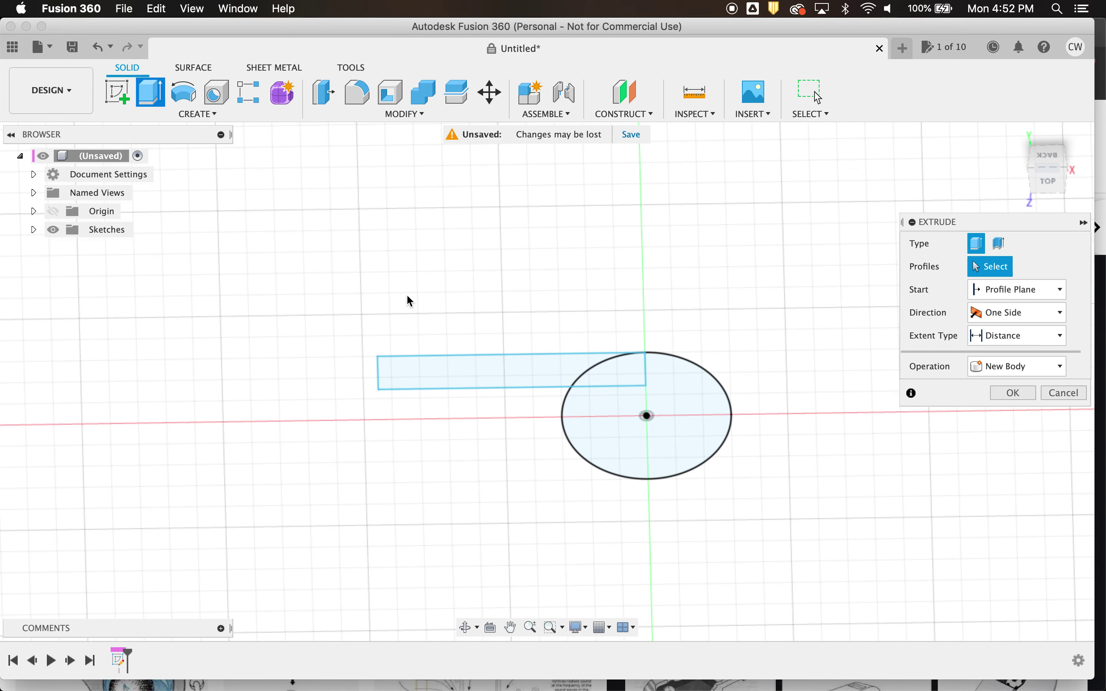
pyautogui.click(534, 384)
pyautogui.click(617, 382)
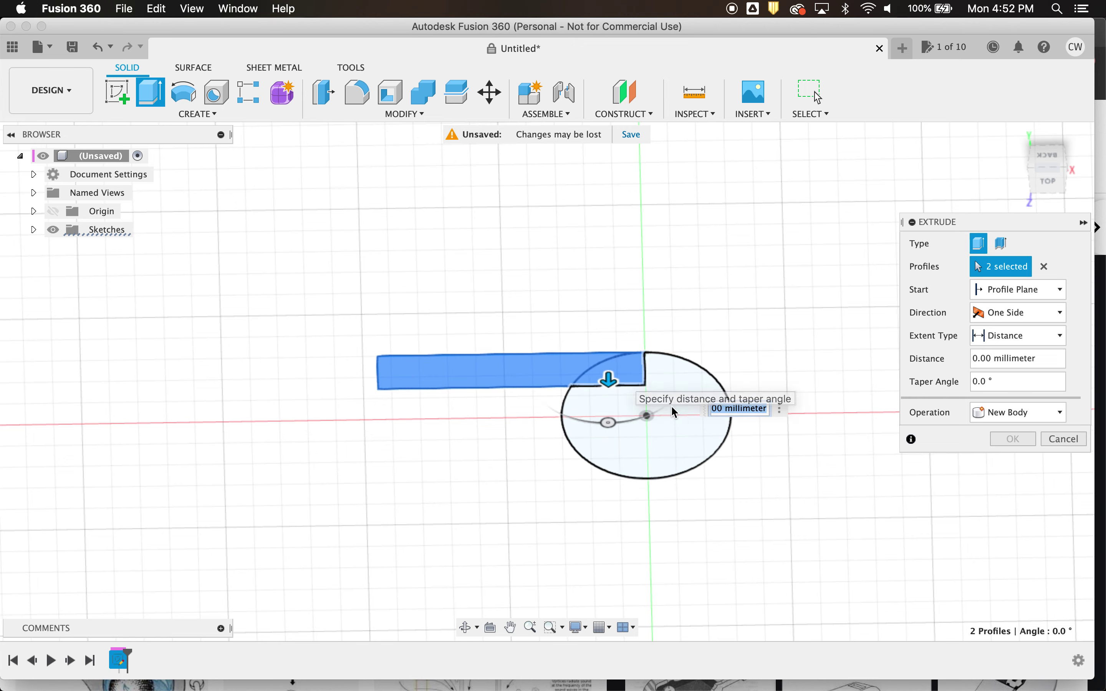
pyautogui.click(687, 415)
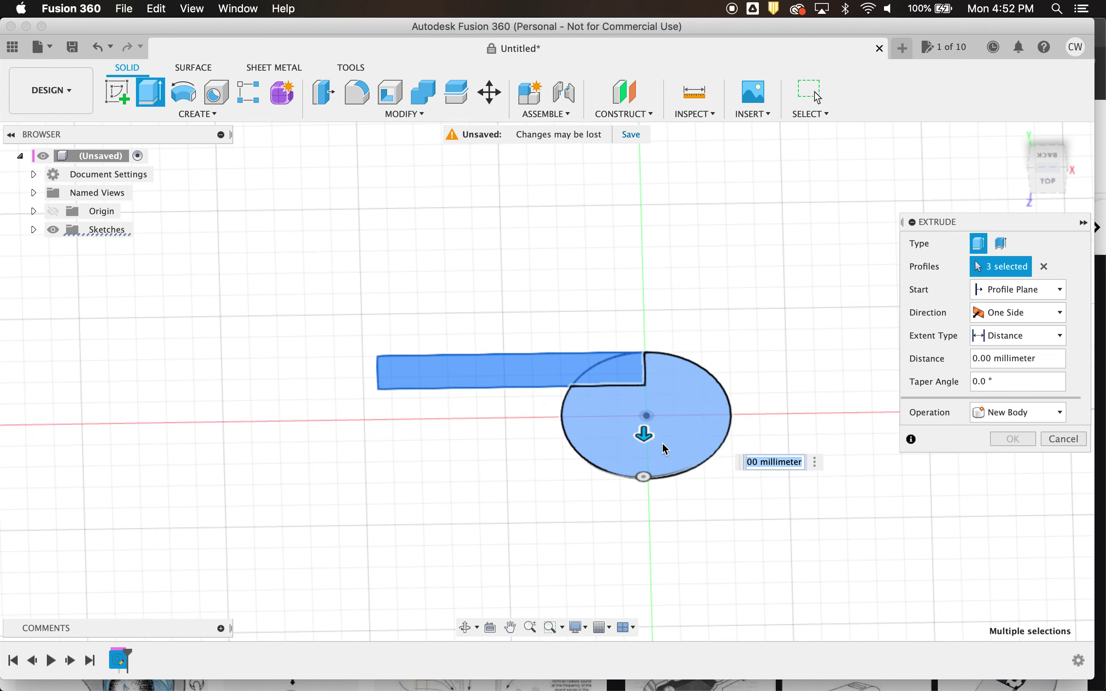
pyautogui.write('40')
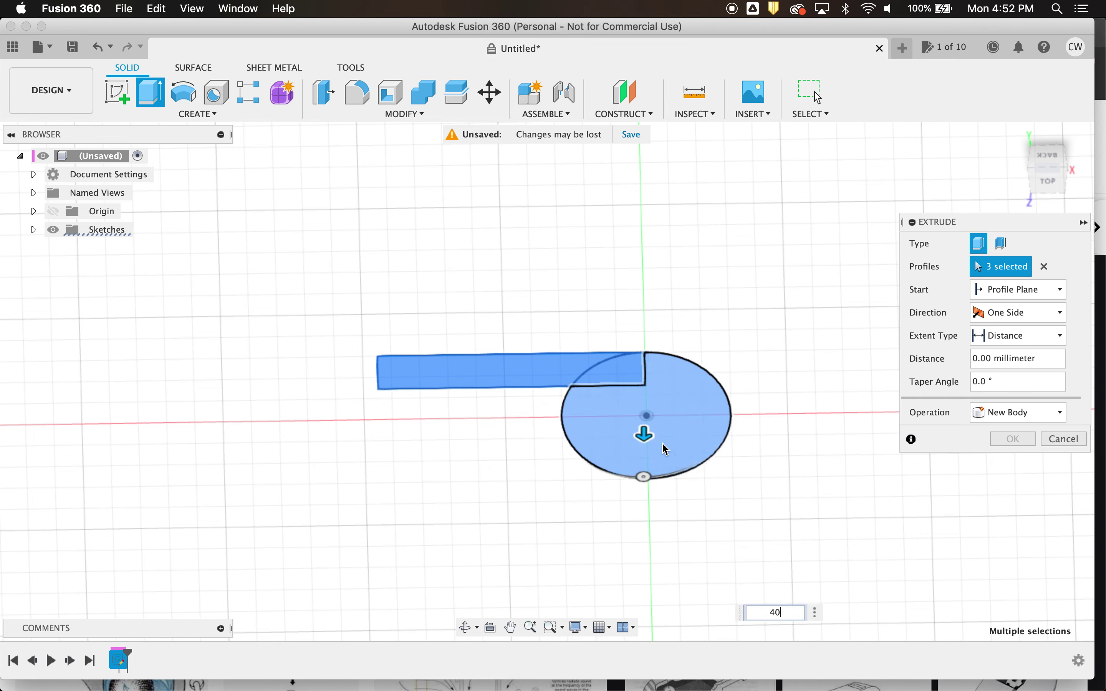
pyautogui.press('Return')
# Step: Examine the extruded whistle body from several sides and check the extrusion's distance setting
pyautogui.keyDown('shift'); pyautogui.moveTo(661, 447); pyautogui.dragTo(820, 443, button='middle'); pyautogui.keyUp('shift')
pyautogui.keyDown('shift'); pyautogui.hscroll(15, 820, 443); pyautogui.keyUp('shift')
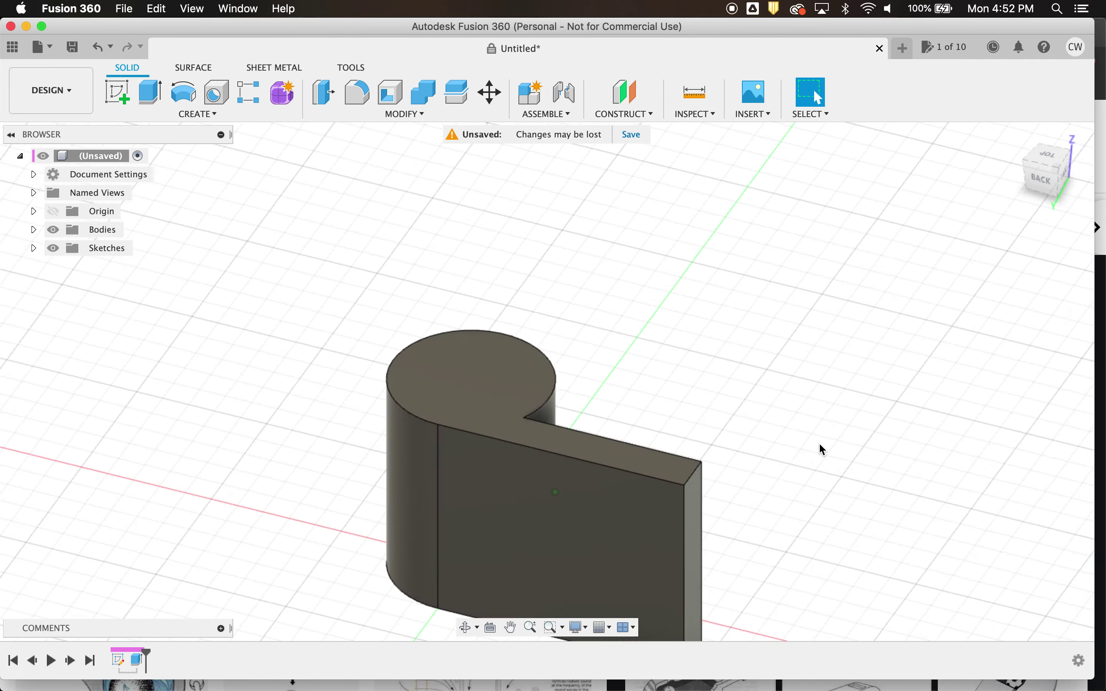
pyautogui.keyDown('shift'); pyautogui.scroll(-10, 820, 445); pyautogui.keyUp('shift')
pyautogui.keyDown('shift'); pyautogui.scroll(-5, 736, 403); pyautogui.keyUp('shift')
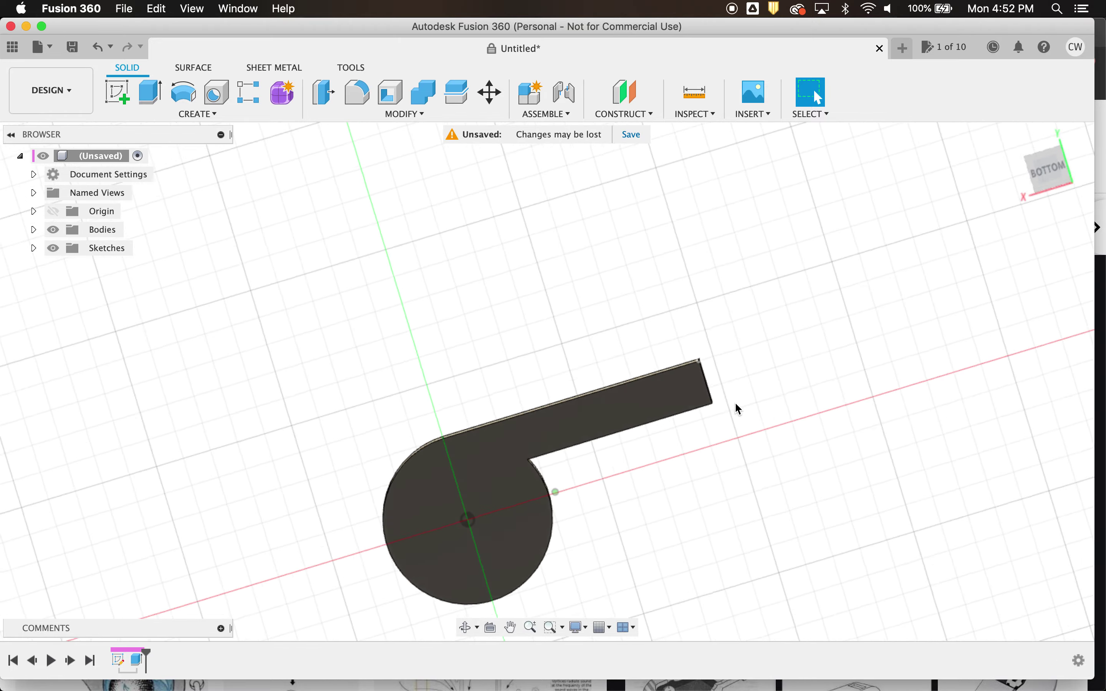
pyautogui.keyDown('shift'); pyautogui.scroll(-10, 734, 402); pyautogui.keyUp('shift')
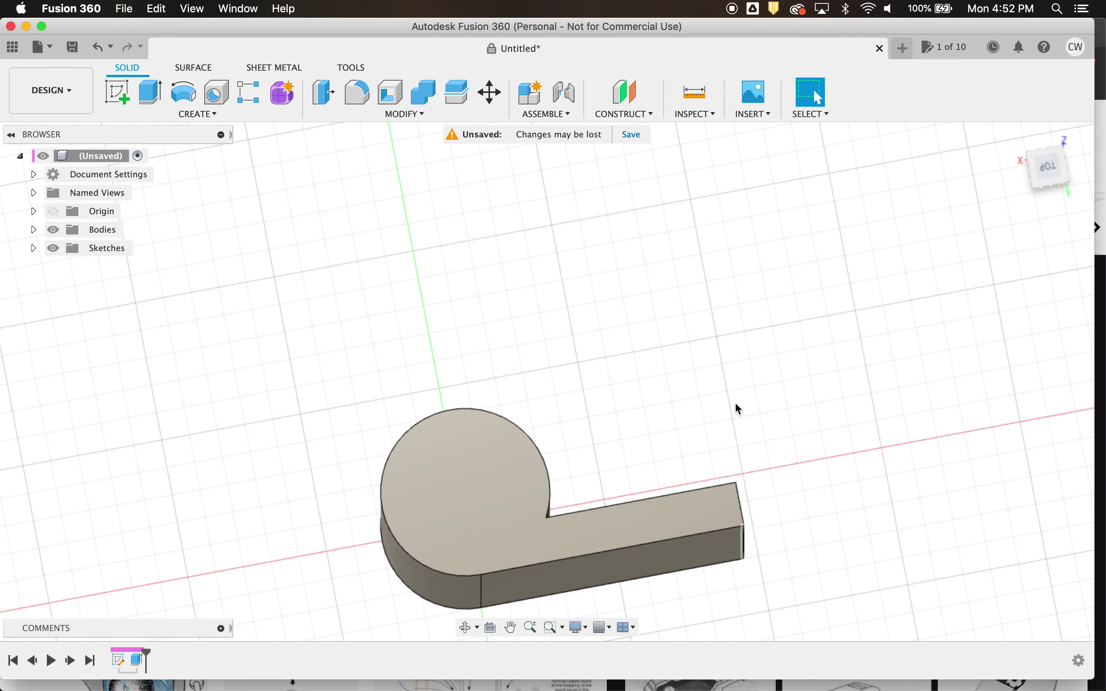
pyautogui.keyDown('shift'); pyautogui.scroll(-5, 735, 406); pyautogui.keyUp('shift')
pyautogui.doubleClick(142, 660)
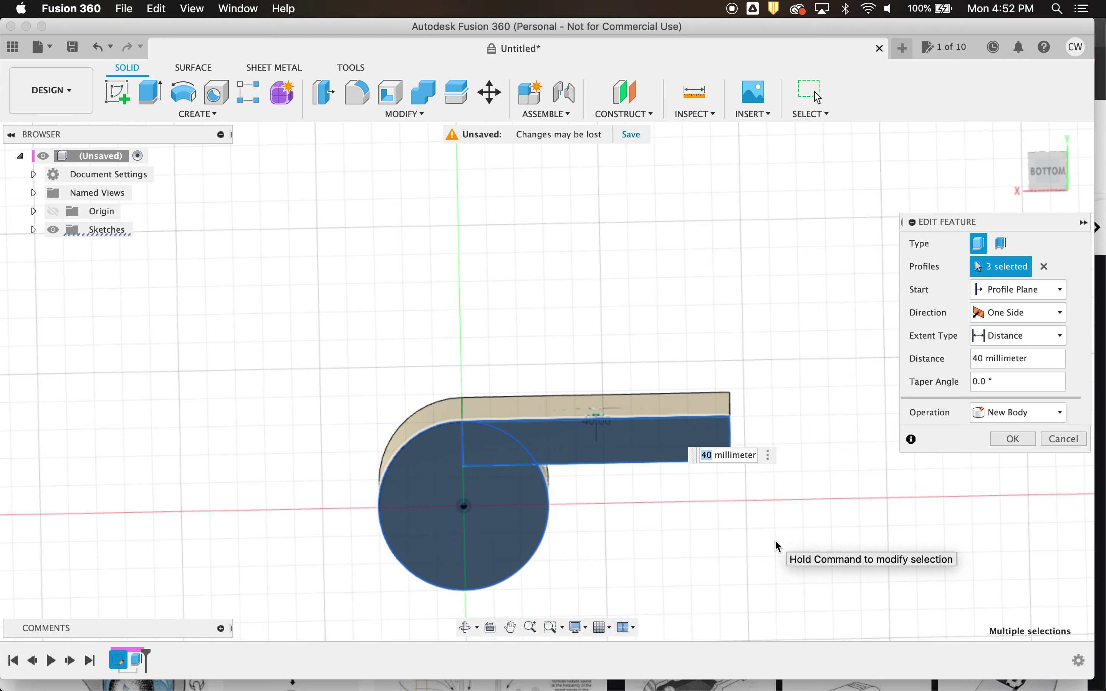
pyautogui.press('Return')
pyautogui.keyDown('shift'); pyautogui.scroll(-4, 716, 459); pyautogui.keyUp('shift')
pyautogui.keyDown('shift'); pyautogui.scroll(10, 716, 459); pyautogui.keyUp('shift')
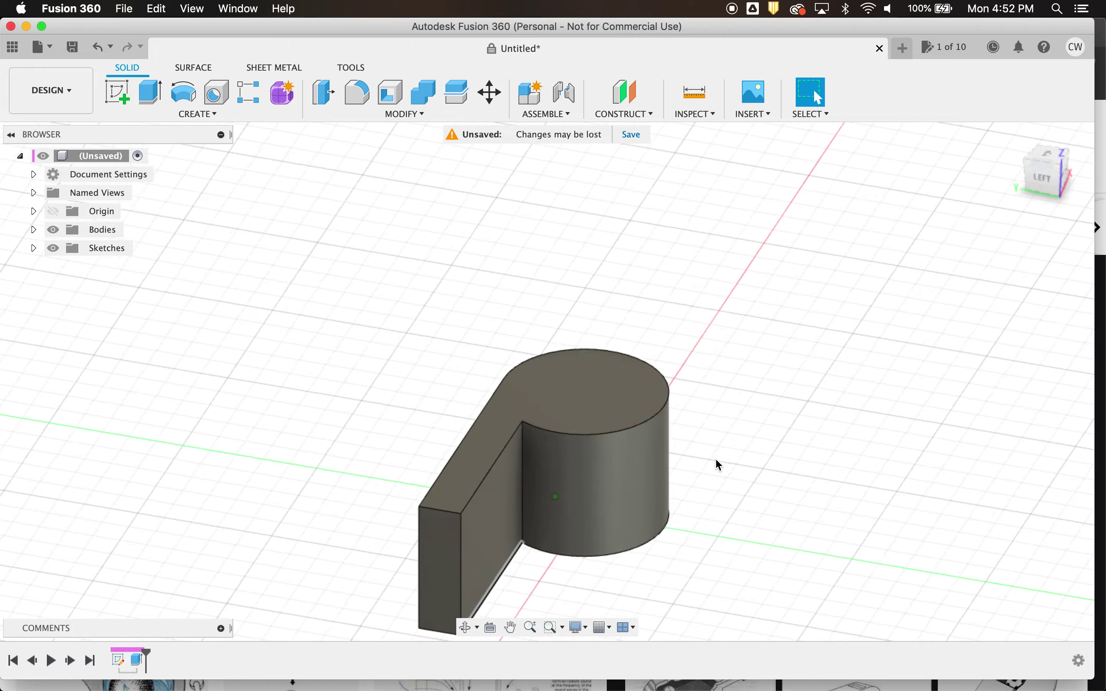
pyautogui.keyDown('shift'); pyautogui.hscroll(-10, 716, 460); pyautogui.keyUp('shift')
pyautogui.keyDown('shift'); pyautogui.scroll(-10, 716, 459); pyautogui.keyUp('shift')
pyautogui.keyDown('shift'); pyautogui.scroll(-10, 718, 462); pyautogui.keyUp('shift')
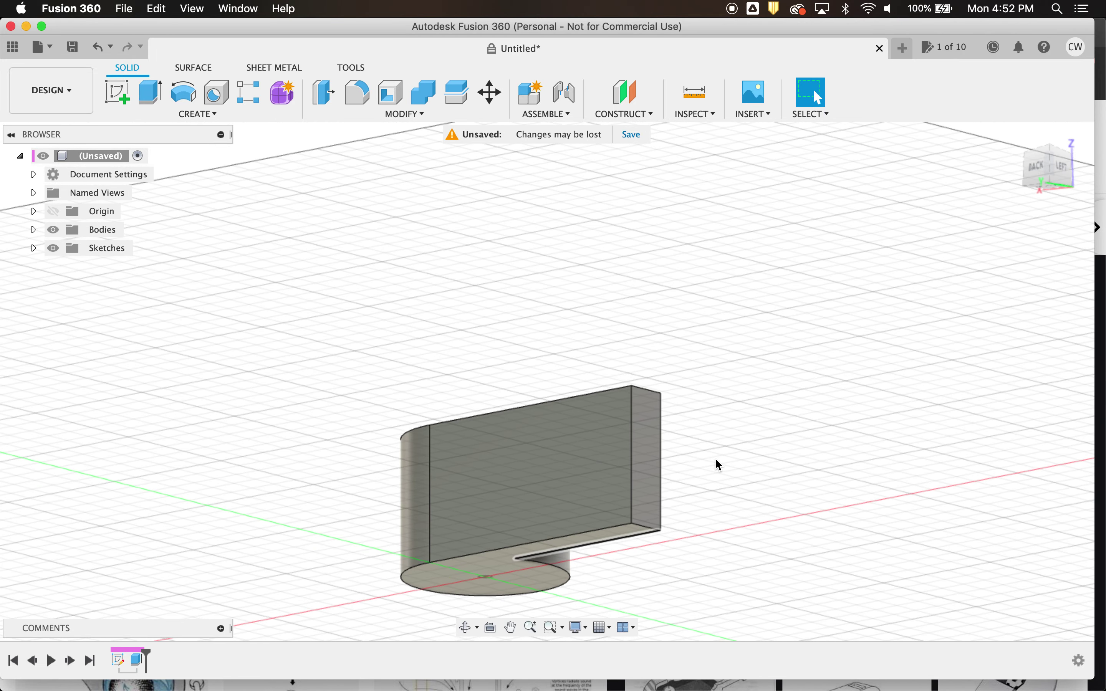
# Step: Study the whistle's hollow interior and mouthpiece opening in the browser's reference diagram, and return to the Fusion 360 model
pyautogui.hotkey('ctrl', 'Up')
pyautogui.click(419, 244)
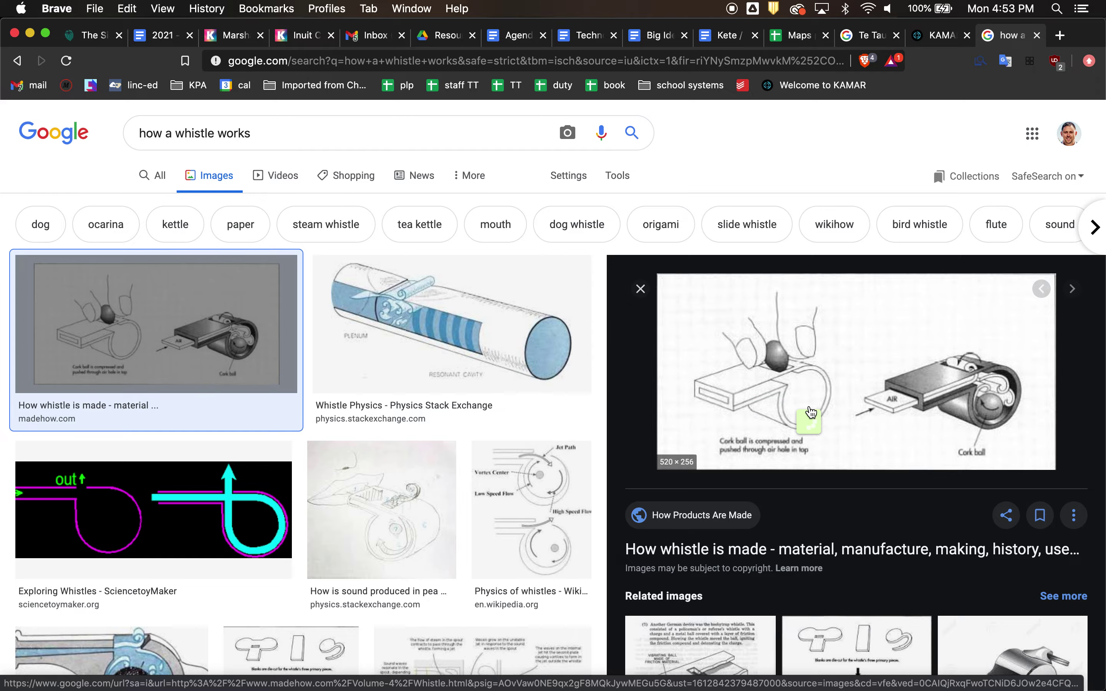
pyautogui.hotkey('ctrl', 'Up')
pyautogui.click(862, 478)
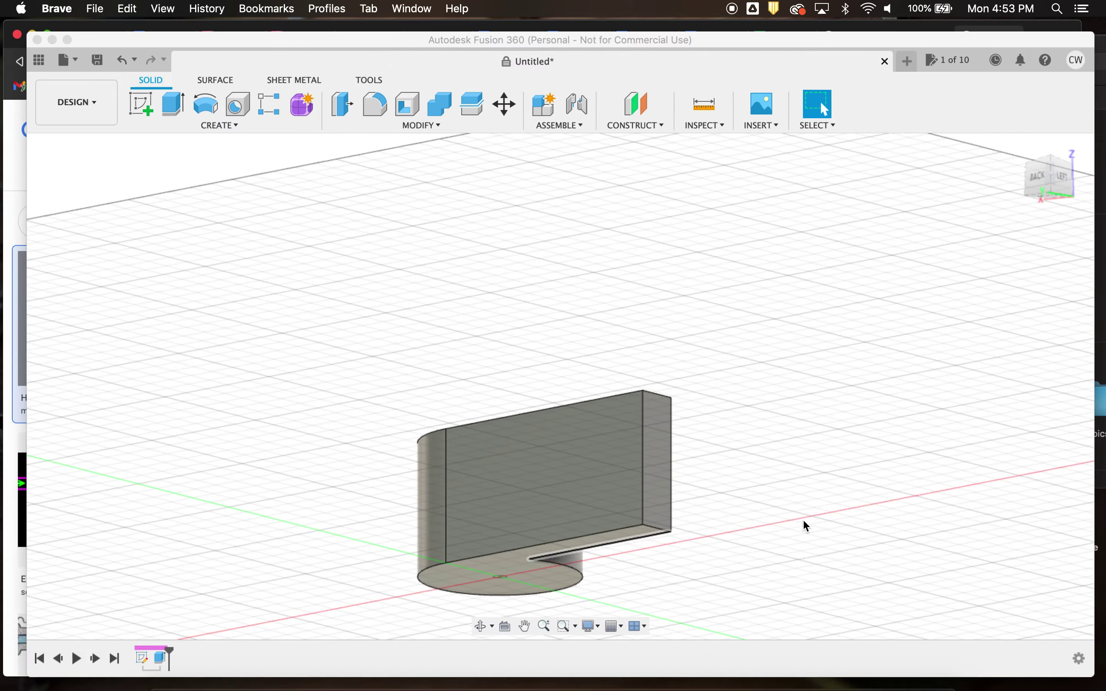
# Step: Examine the solid whistle body's underside and the end of its mouthpiece
pyautogui.keyDown('shift'); pyautogui.scroll(5, 863, 479); pyautogui.keyUp('shift')
pyautogui.keyDown('shift'); pyautogui.scroll(-10, 863, 480); pyautogui.keyUp('shift')
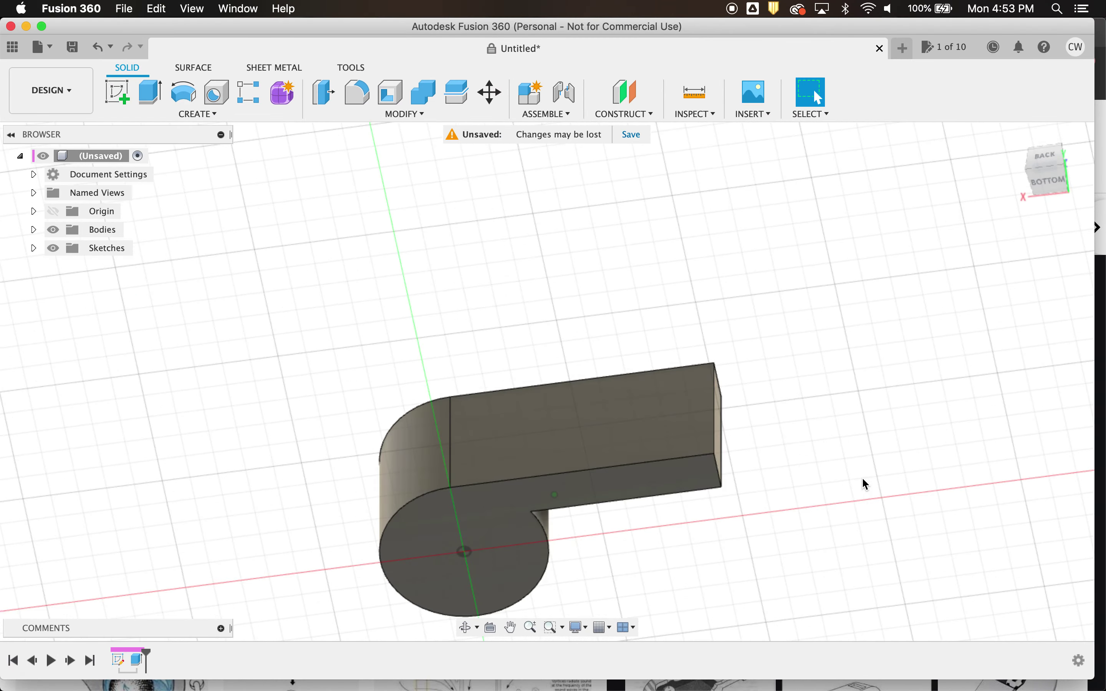
pyautogui.keyDown('shift'); pyautogui.scroll(5, 863, 479); pyautogui.keyUp('shift')
pyautogui.keyDown('shift'); pyautogui.scroll(-10, 861, 477); pyautogui.keyUp('shift')
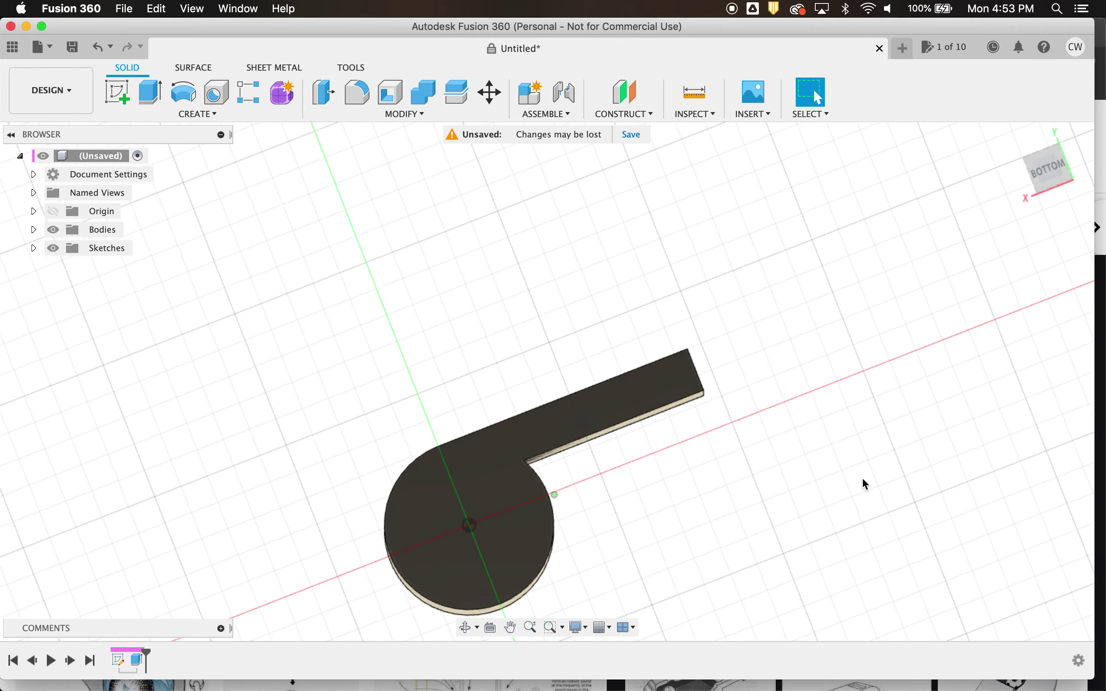
pyautogui.keyDown('shift'); pyautogui.scroll(2, 862, 478); pyautogui.keyUp('shift')
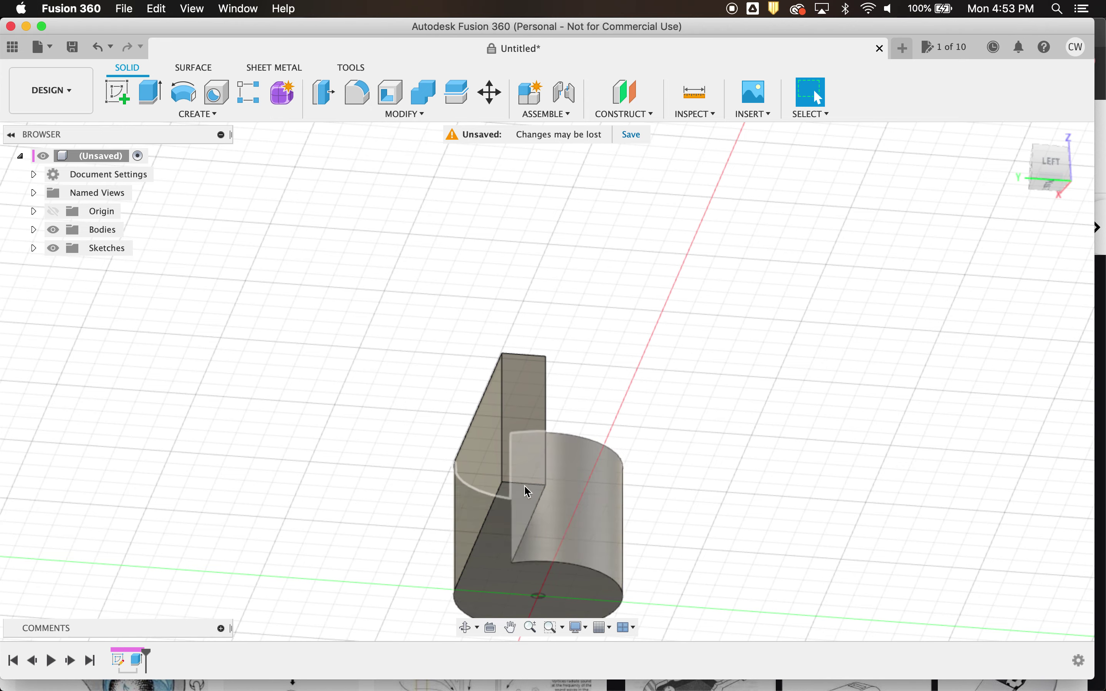
pyautogui.scroll(-3, 385, 209)
pyautogui.scroll(-2, 386, 209)
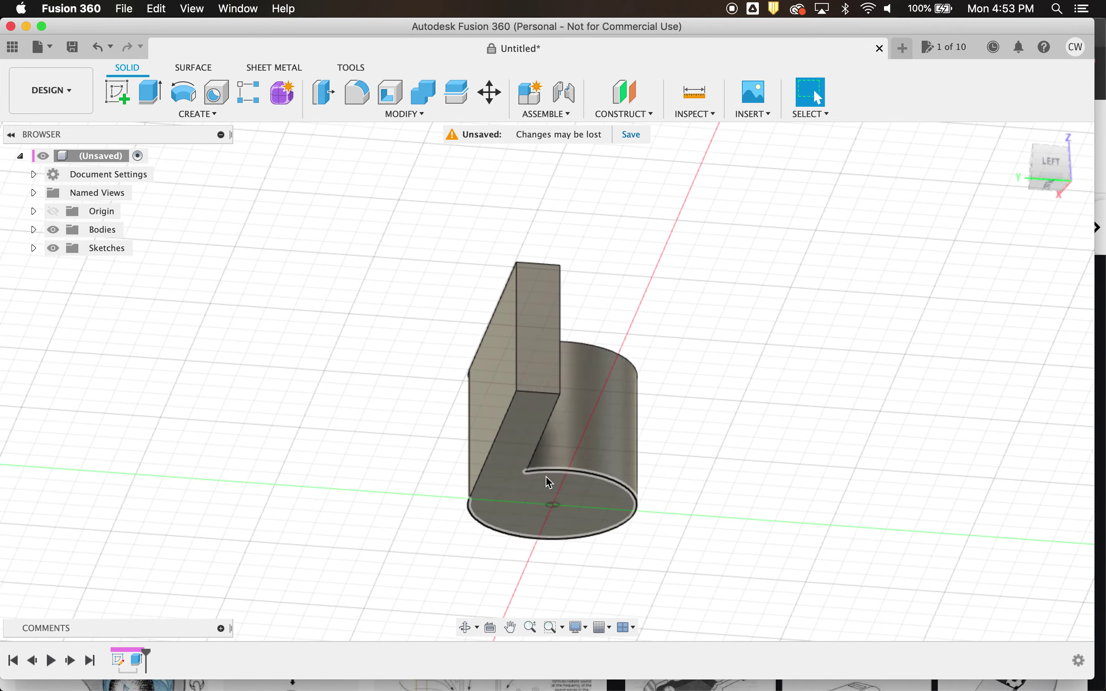
pyautogui.click(382, 111)
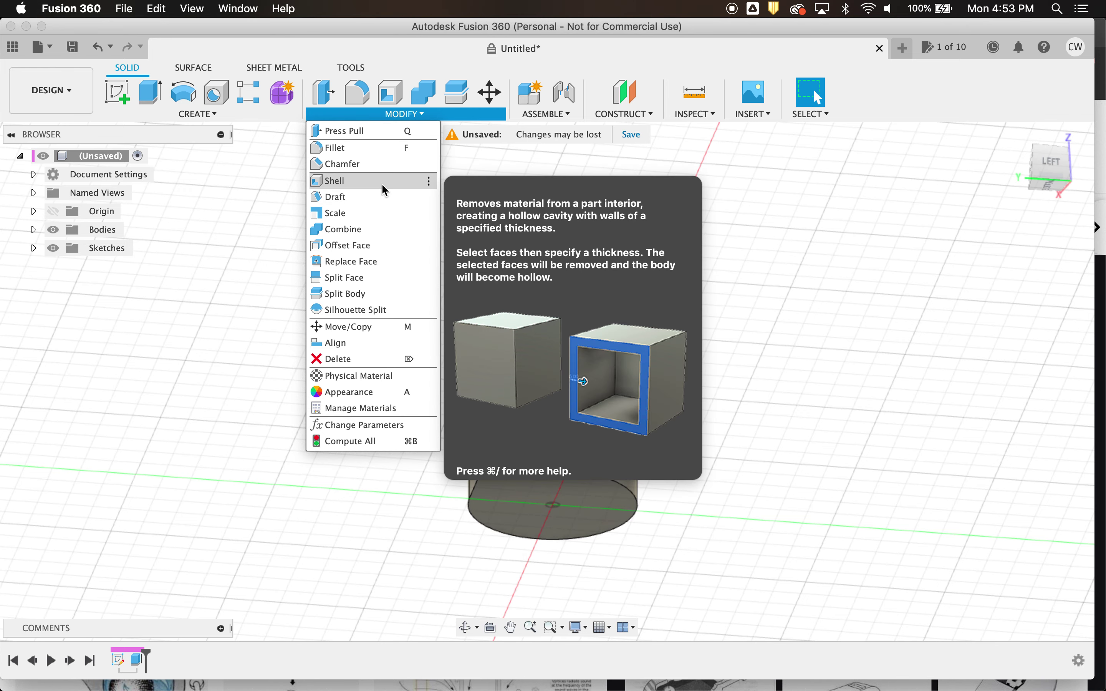
pyautogui.click(392, 101)
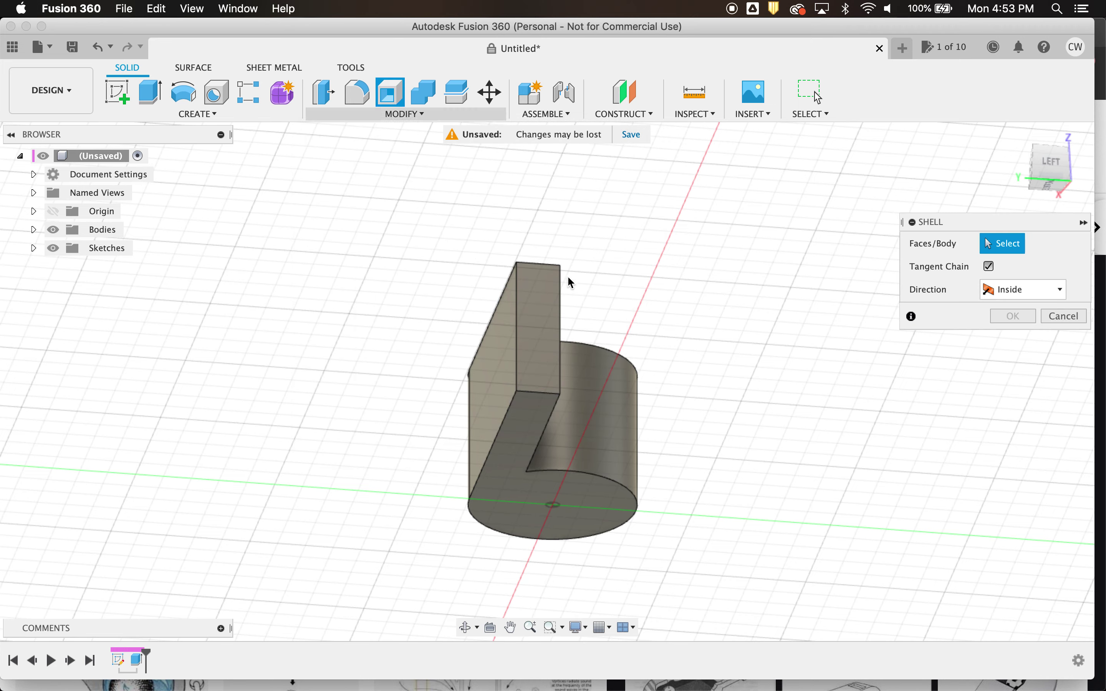
pyautogui.click(569, 521)
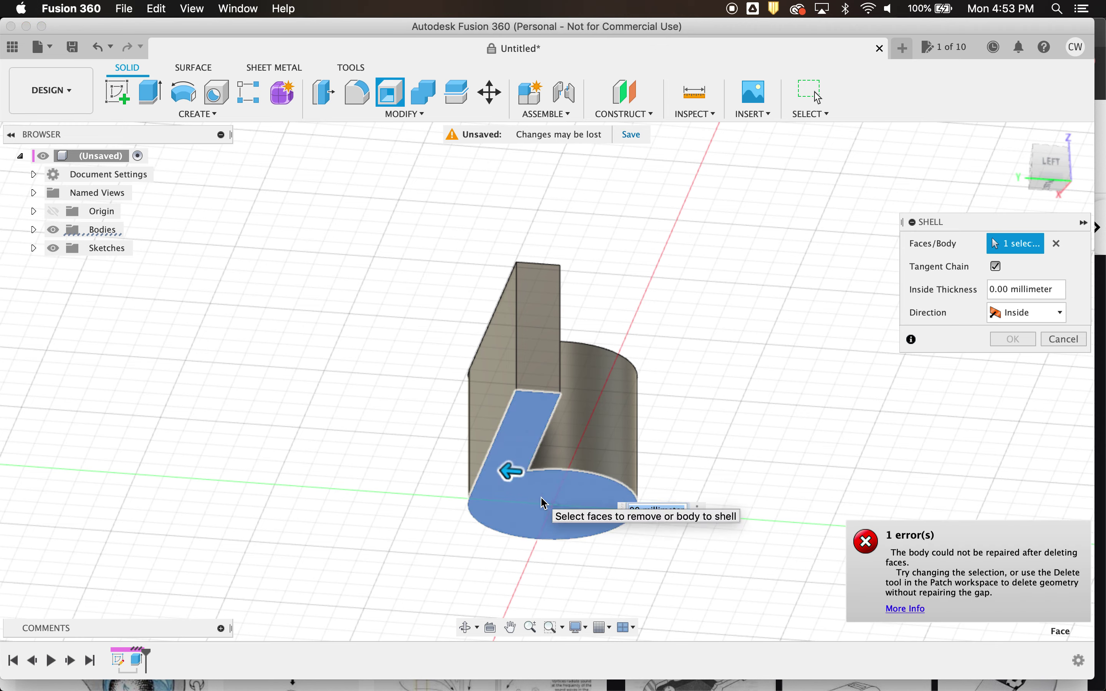
pyautogui.write('3')
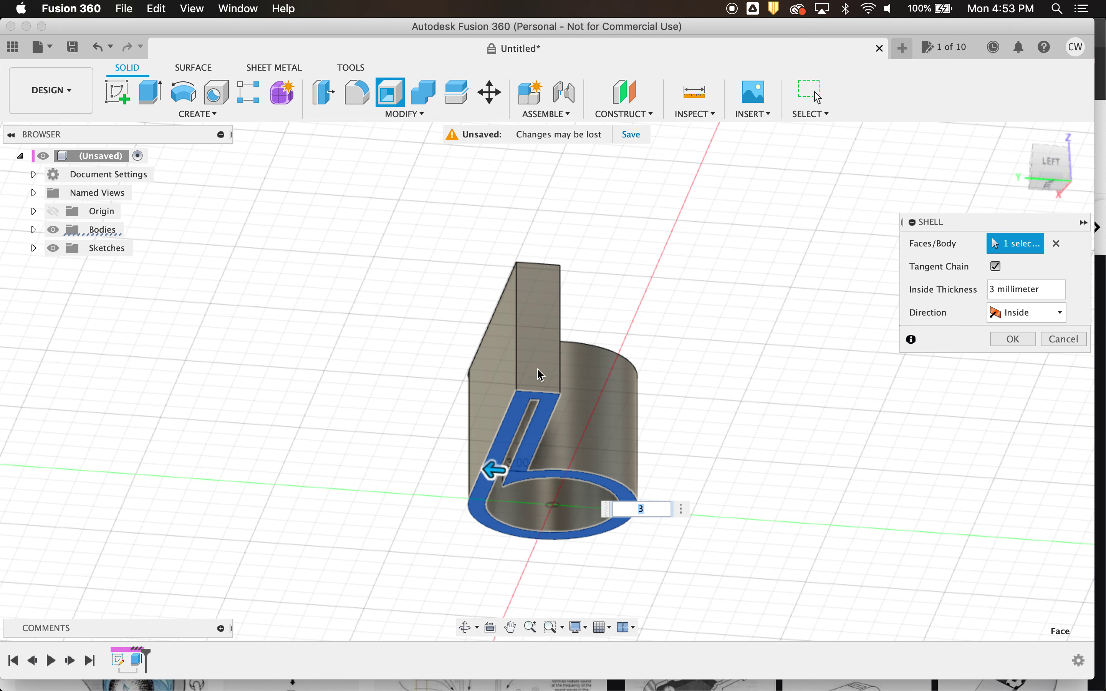
pyautogui.click(1057, 344)
# Step: Set up a Shell that opens the mouthpiece's end face, trying inside thicknesses of 3, 2 and 1 mm
pyautogui.click(396, 97)
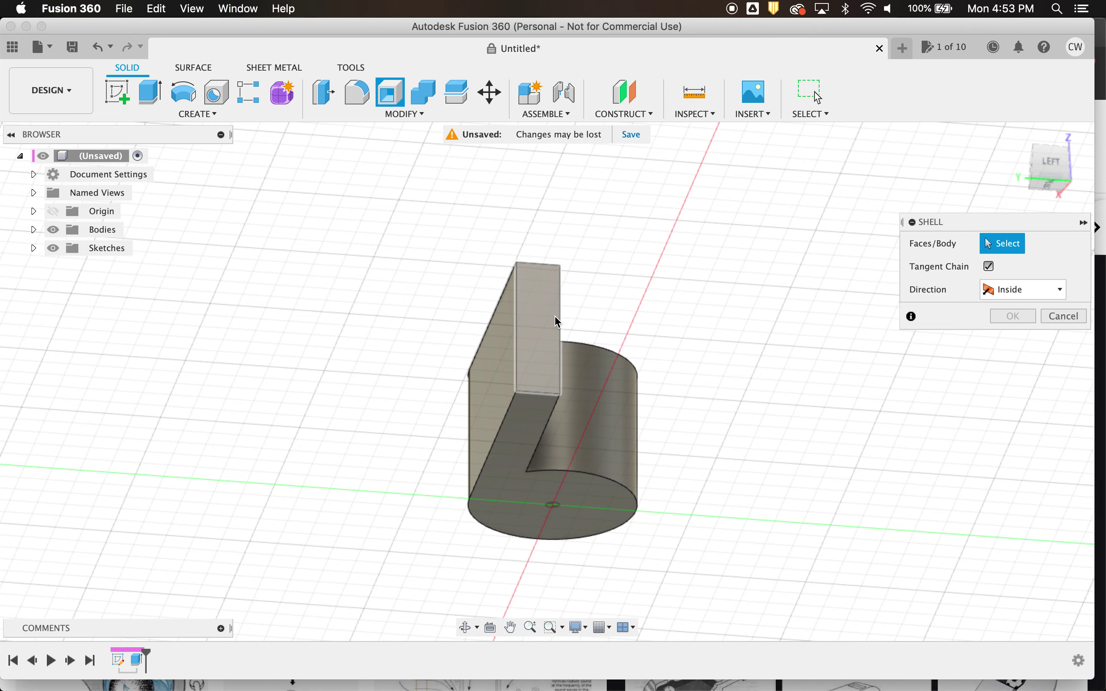
pyautogui.click(548, 325)
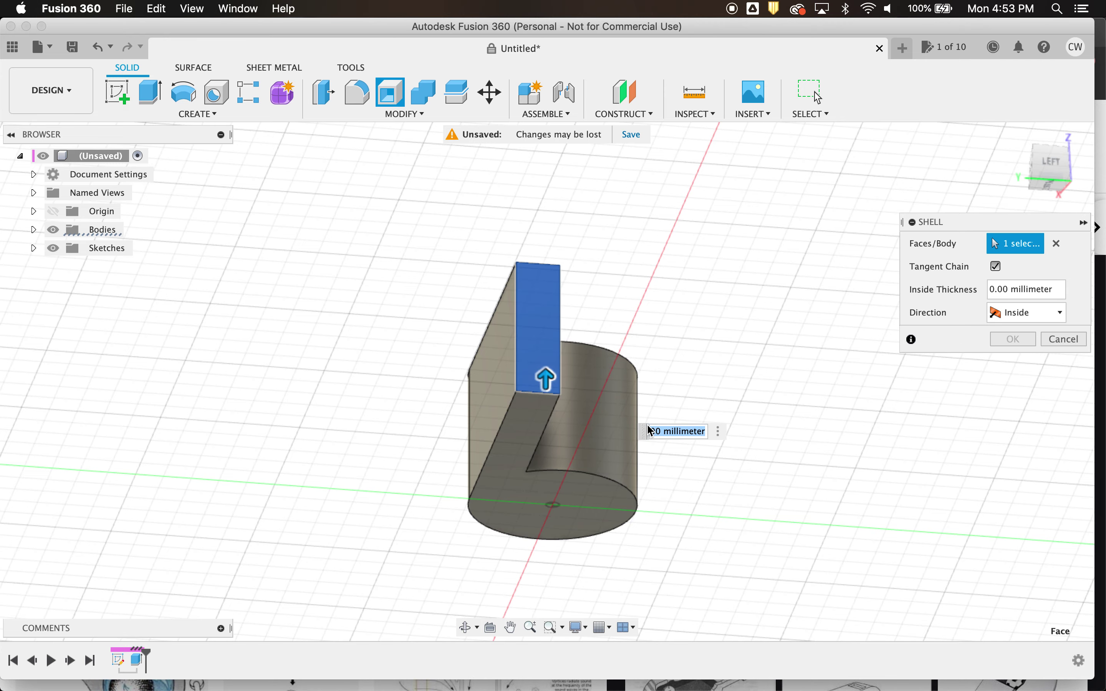
pyautogui.press('Return')
pyautogui.keyDown('shift'); pyautogui.moveTo(647, 424); pyautogui.dragTo(567, 477, button='middle'); pyautogui.keyUp('shift')
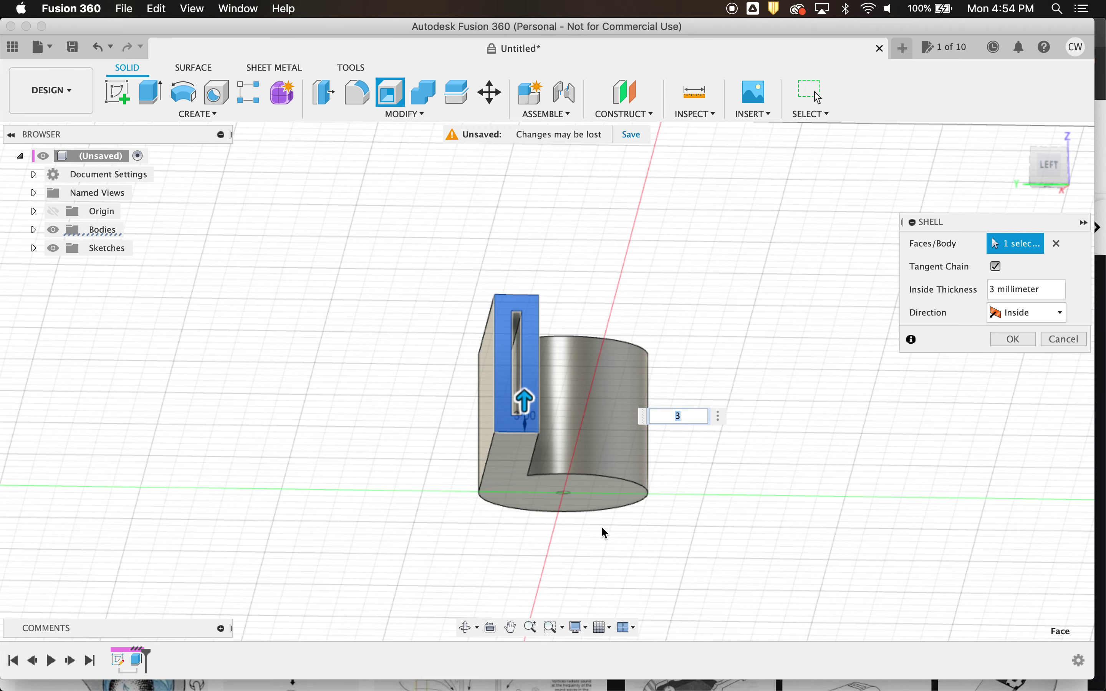
pyautogui.write('2')
pyautogui.press('Return')
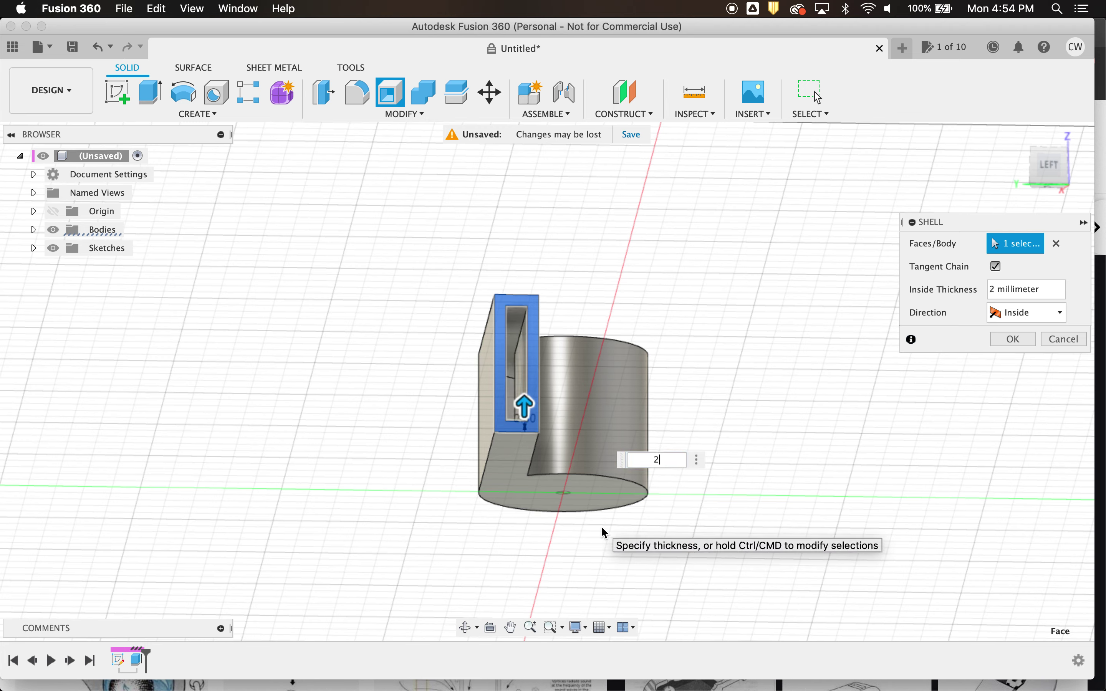
pyautogui.press('Return')
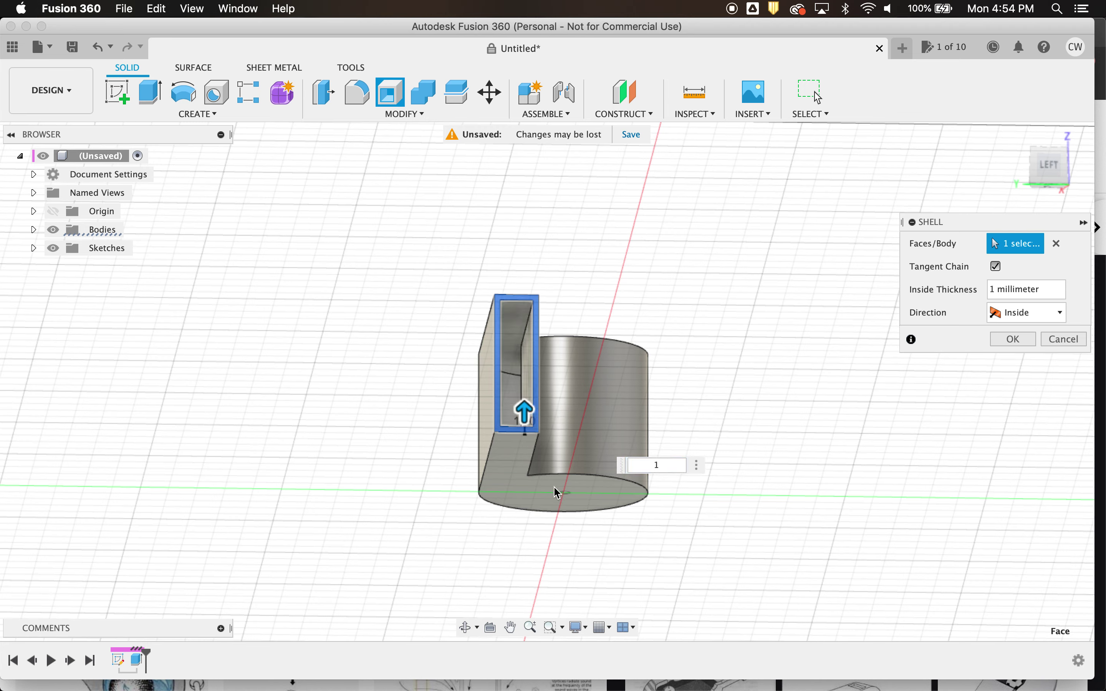
# Step: Check the shell preview from several sides, and complete the shell with an inside thickness of 1.5 mm
pyautogui.keyDown('shift'); pyautogui.moveTo(553, 486); pyautogui.dragTo(556, 492, button='middle'); pyautogui.keyUp('shift')
pyautogui.keyDown('shift'); pyautogui.scroll(-10, 554, 487); pyautogui.keyUp('shift')
pyautogui.keyDown('shift'); pyautogui.hscroll(8, 554, 487); pyautogui.keyUp('shift')
pyautogui.keyDown('shift'); pyautogui.scroll(6, 554, 487); pyautogui.keyUp('shift')
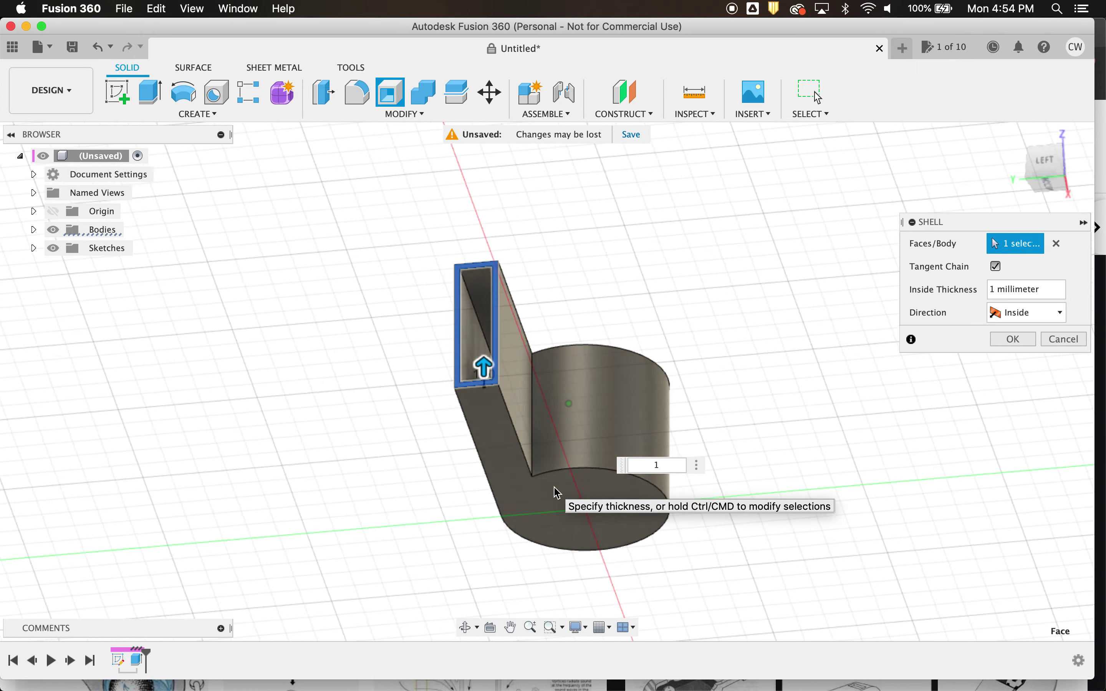
pyautogui.keyDown('shift'); pyautogui.scroll(2, 553, 486); pyautogui.keyUp('shift')
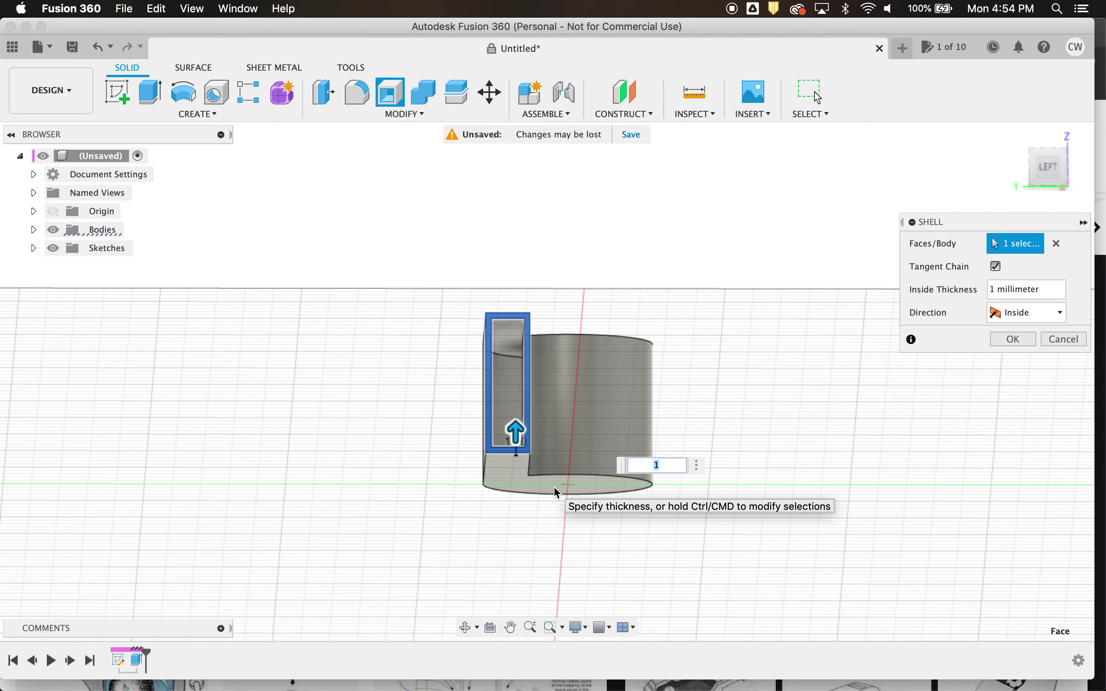
pyautogui.write('1.5')
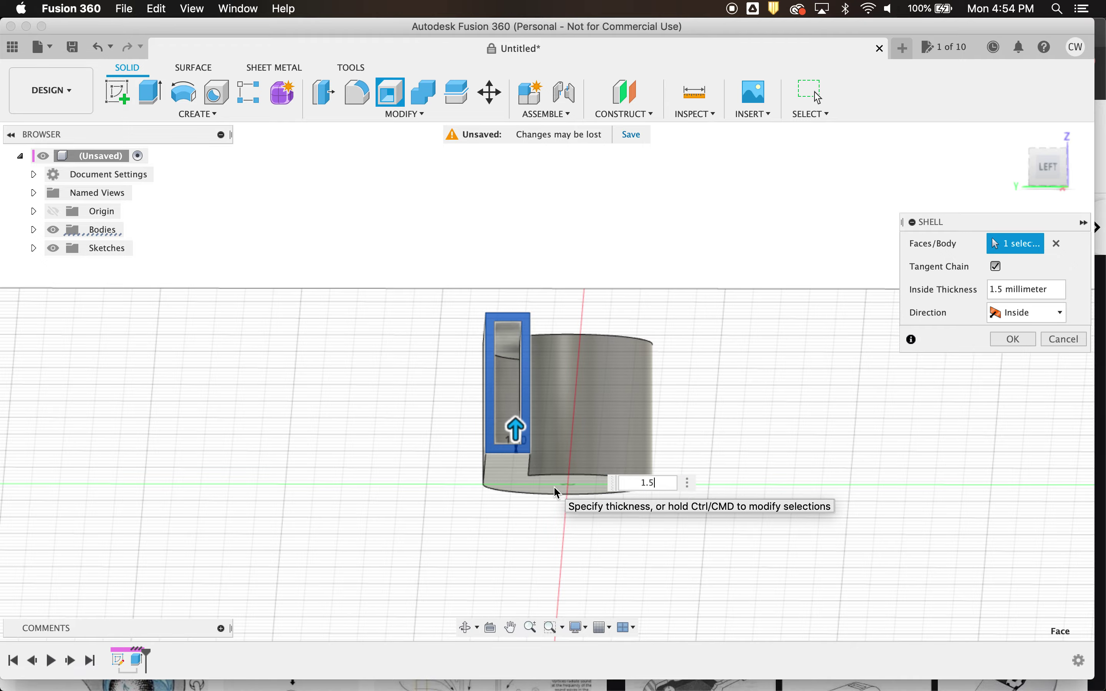
pyautogui.keyDown('shift'); pyautogui.scroll(-10, 555, 488); pyautogui.keyUp('shift')
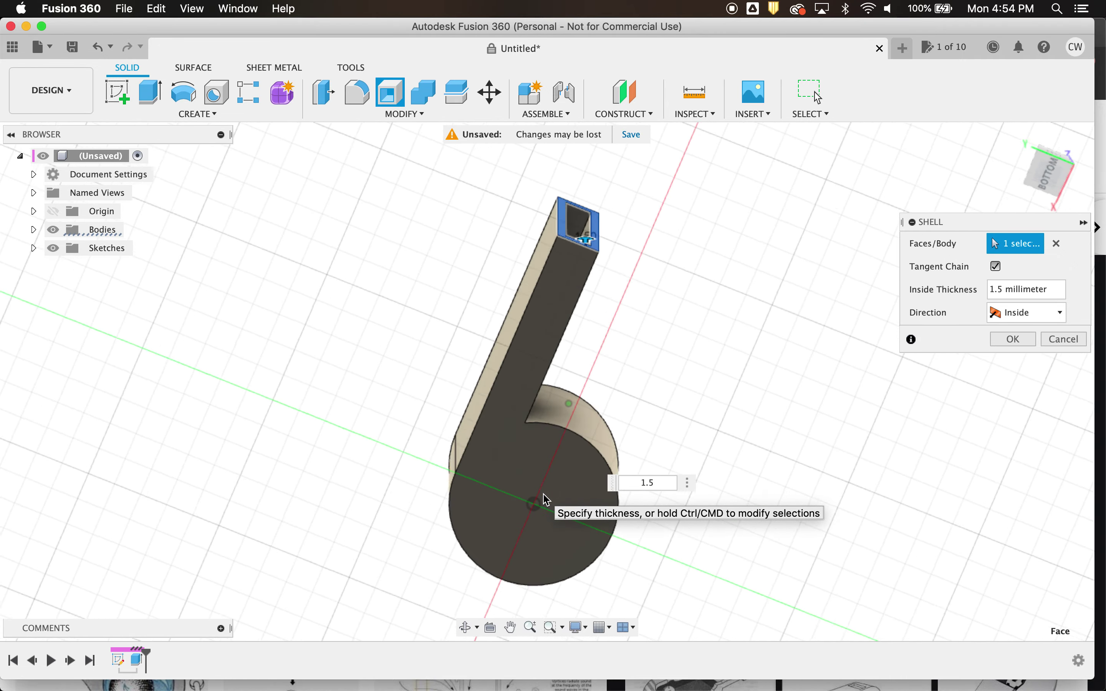
pyautogui.keyDown('shift'); pyautogui.scroll(-10, 548, 499); pyautogui.keyUp('shift')
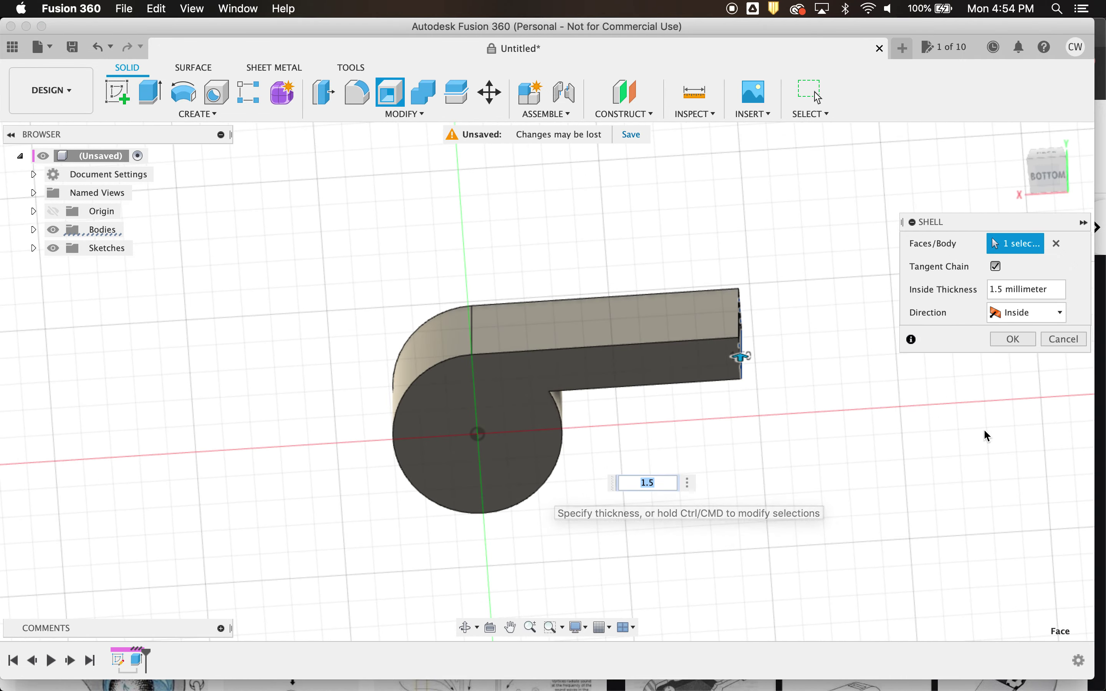
pyautogui.click(1014, 339)
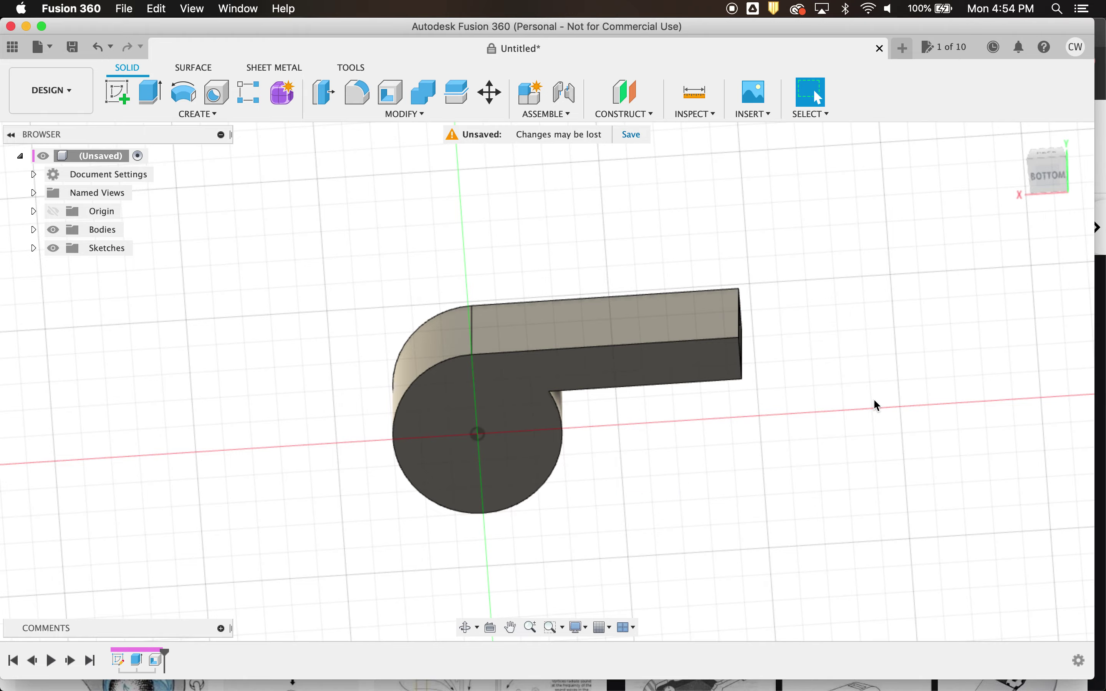
# Step: Inspect the hollowed whistle through the mouthpiece opening and from its top and underside
pyautogui.keyDown('shift'); pyautogui.scroll(-10, 656, 474); pyautogui.keyUp('shift')
pyautogui.keyDown('shift'); pyautogui.scroll(-10, 613, 470); pyautogui.keyUp('shift')
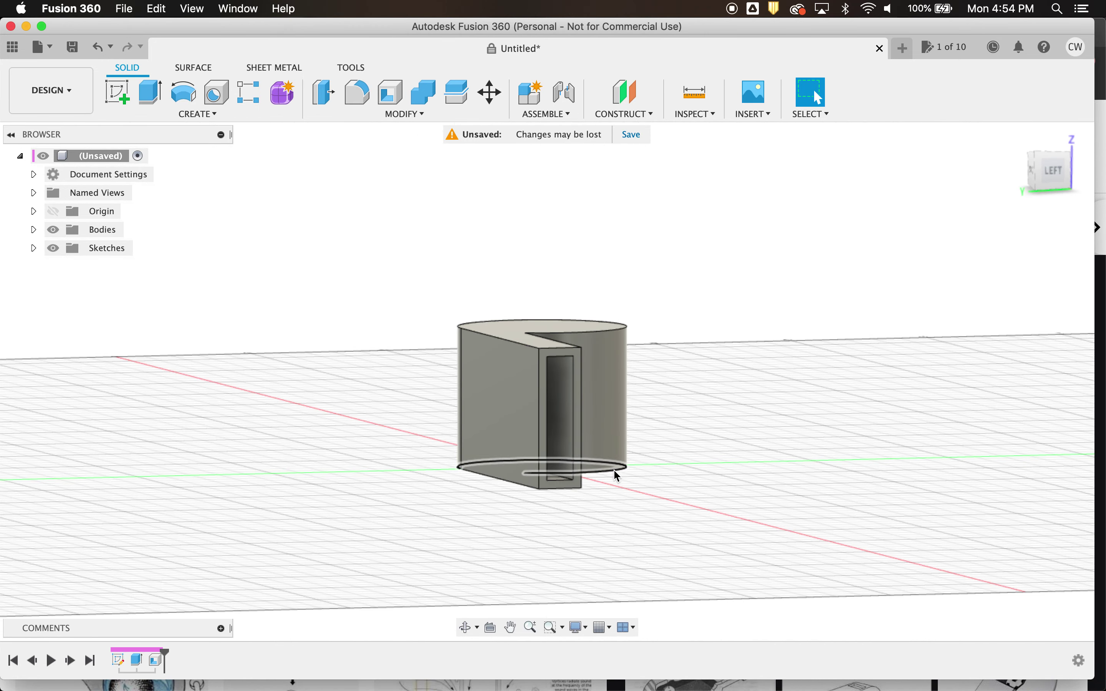
pyautogui.keyDown('shift'); pyautogui.scroll(-10, 502, 456); pyautogui.keyUp('shift')
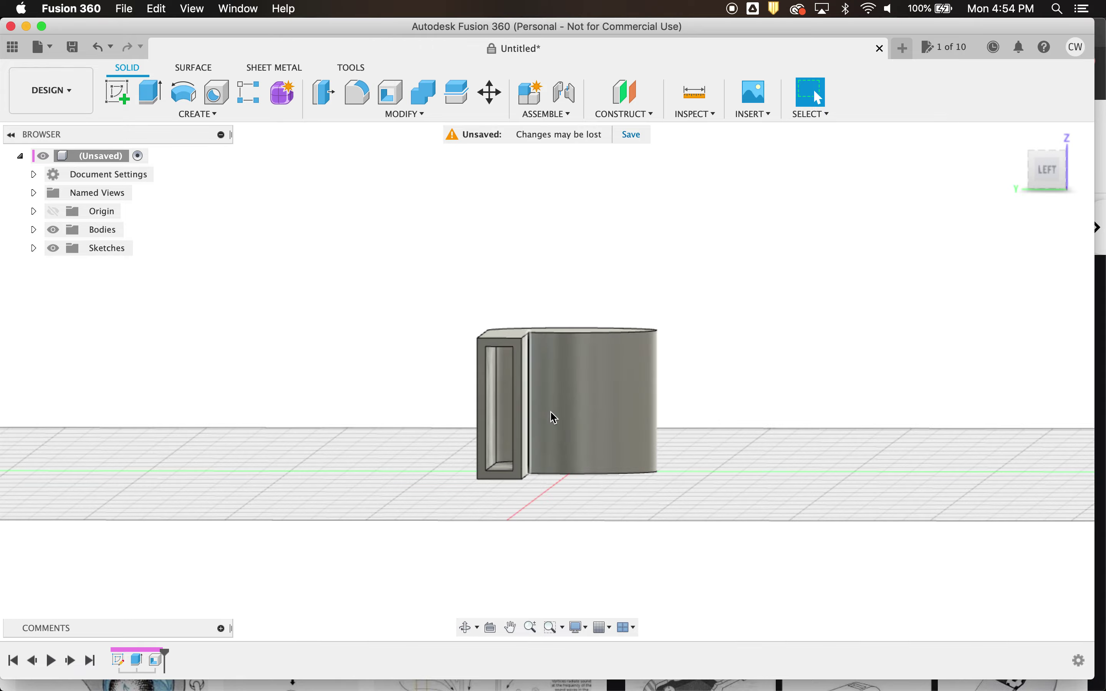
pyautogui.keyDown('shift'); pyautogui.scroll(-10, 614, 362); pyautogui.keyUp('shift')
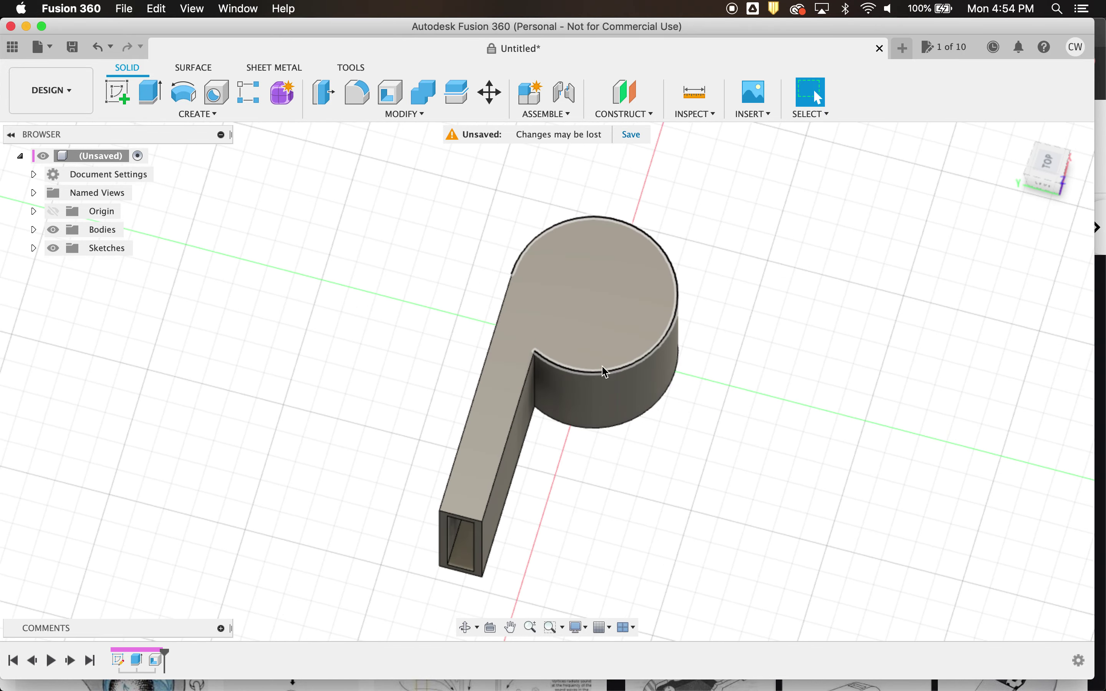
pyautogui.keyDown('shift'); pyautogui.scroll(-10, 635, 337); pyautogui.keyUp('shift')
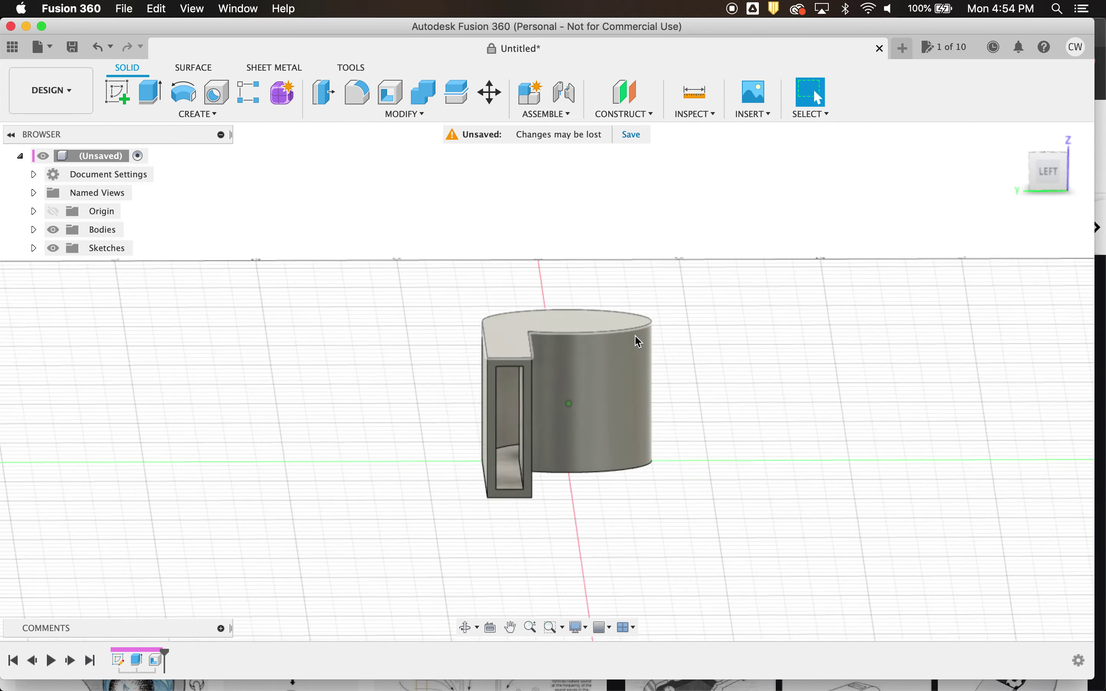
pyautogui.keyDown('shift'); pyautogui.scroll(-5, 639, 342); pyautogui.keyUp('shift')
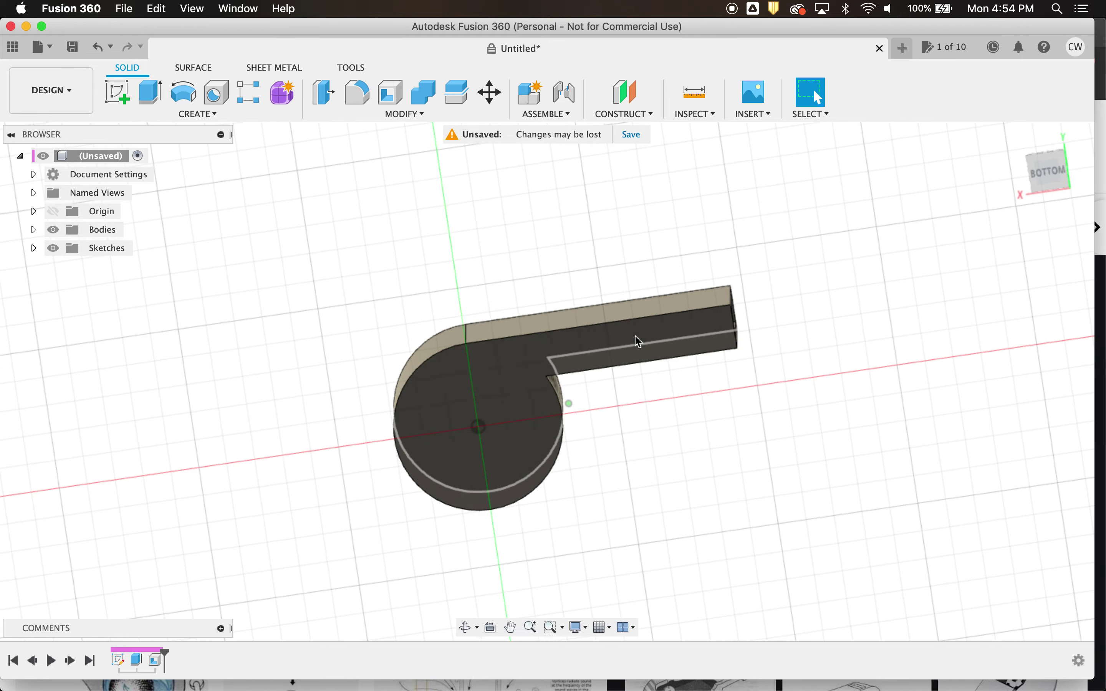
# Step: Review the position of the air hole in the browser's whistle diagram, and return to the Fusion 360 model
pyautogui.hotkey('ctrl', 'Up')
pyautogui.click(410, 217)
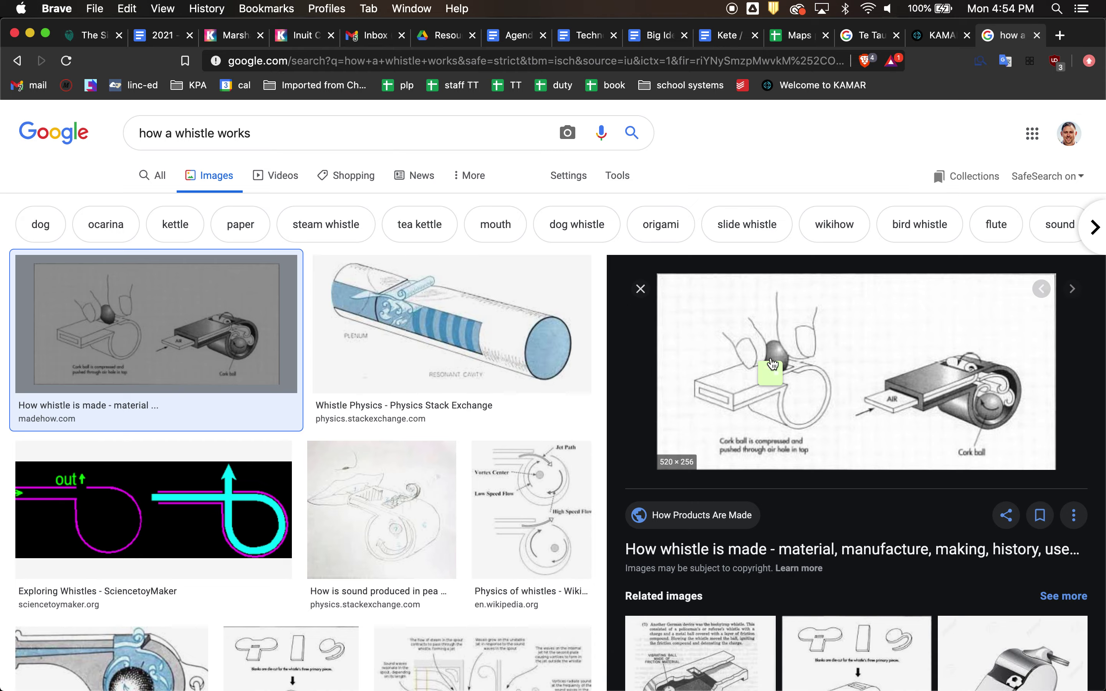
pyautogui.hotkey('ctrl', 'Up')
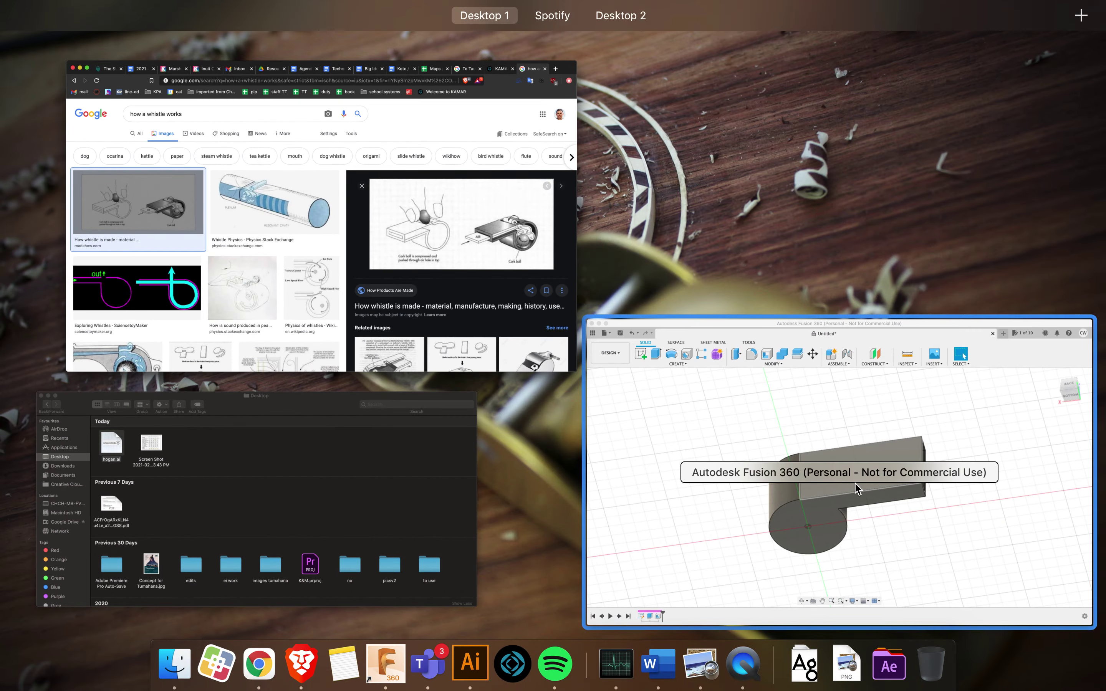
pyautogui.click(856, 484)
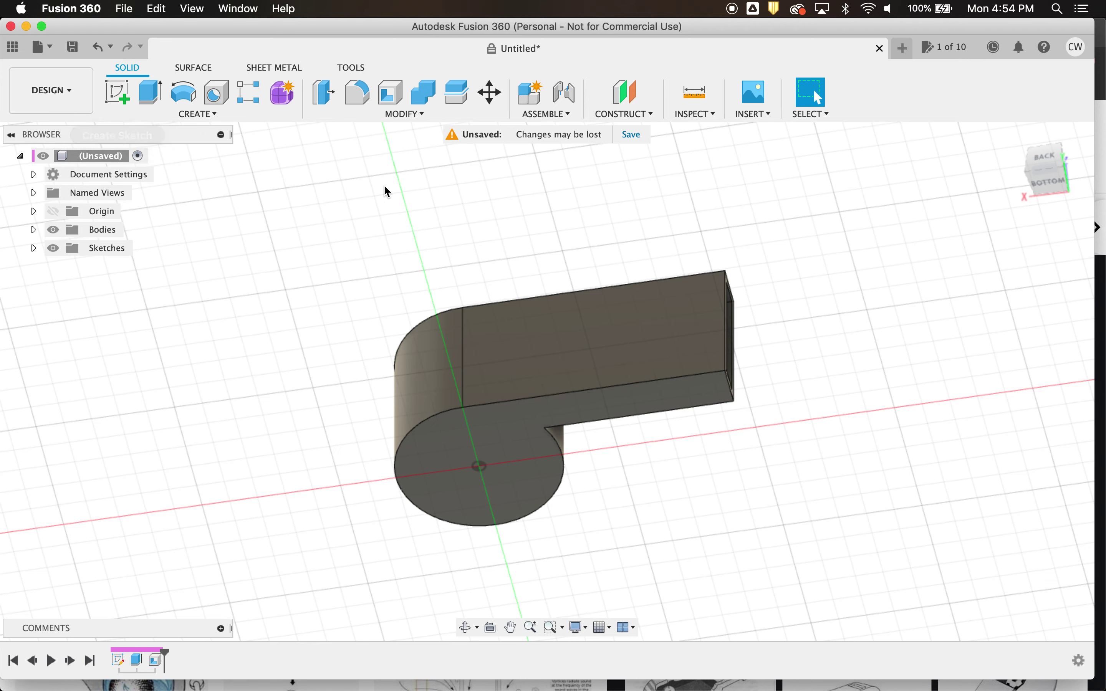
# Step: Start a sketch on the mouthpiece's long flat outer face and draw a narrow upright two-point rectangle near the rounded chamber for the air hole
pyautogui.hscroll(-2, 483, 408)
pyautogui.keyDown('shift'); pyautogui.hscroll(-3, 483, 407); pyautogui.keyUp('shift')
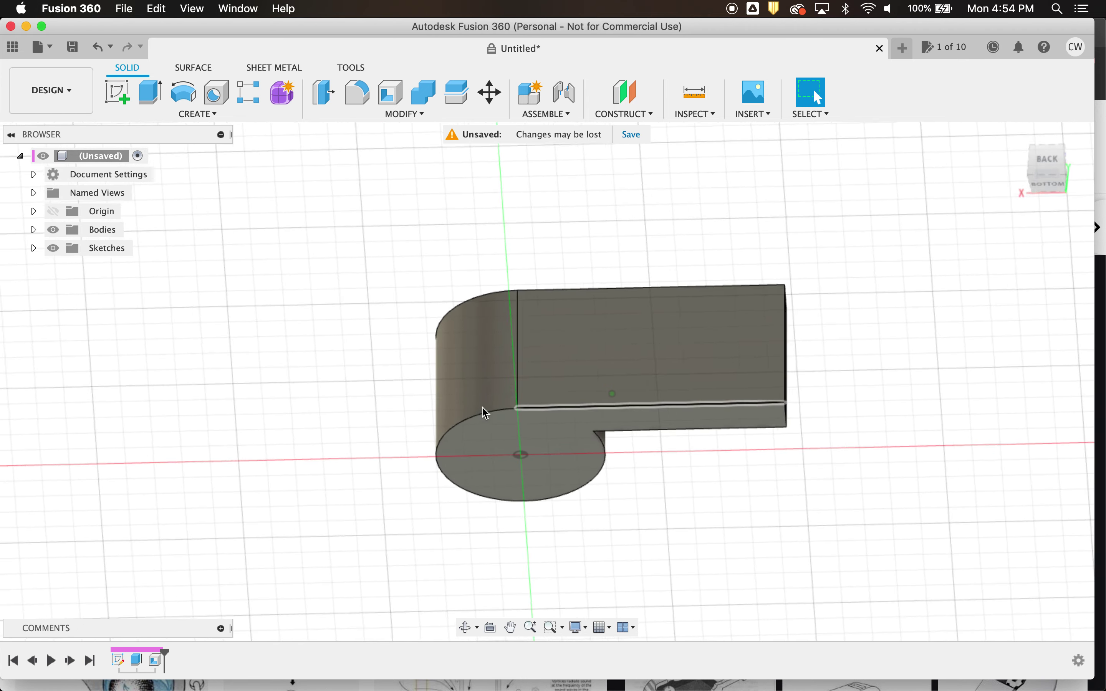
pyautogui.click(128, 100)
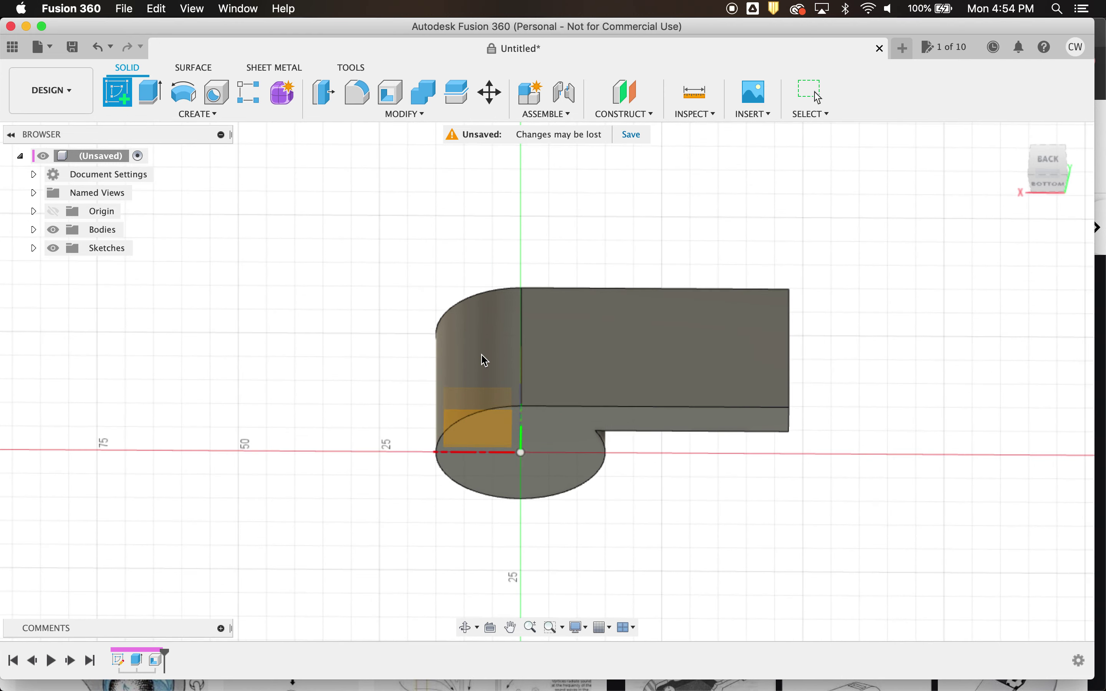
pyautogui.click(622, 348)
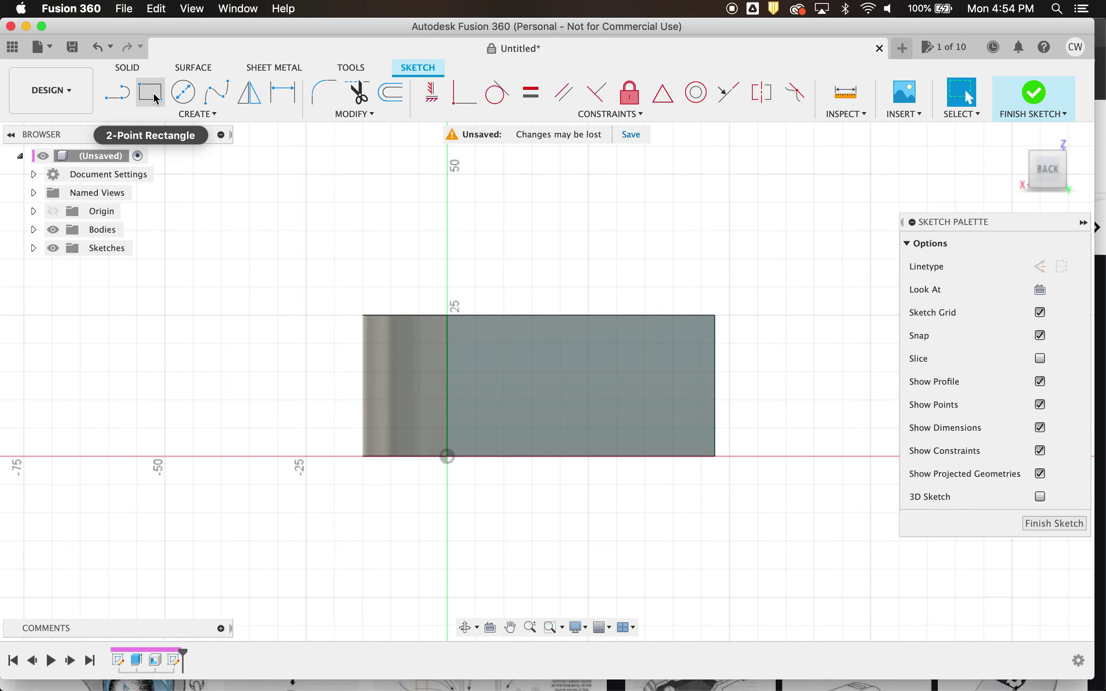
pyautogui.click(155, 99)
pyautogui.scroll(3, 537, 401)
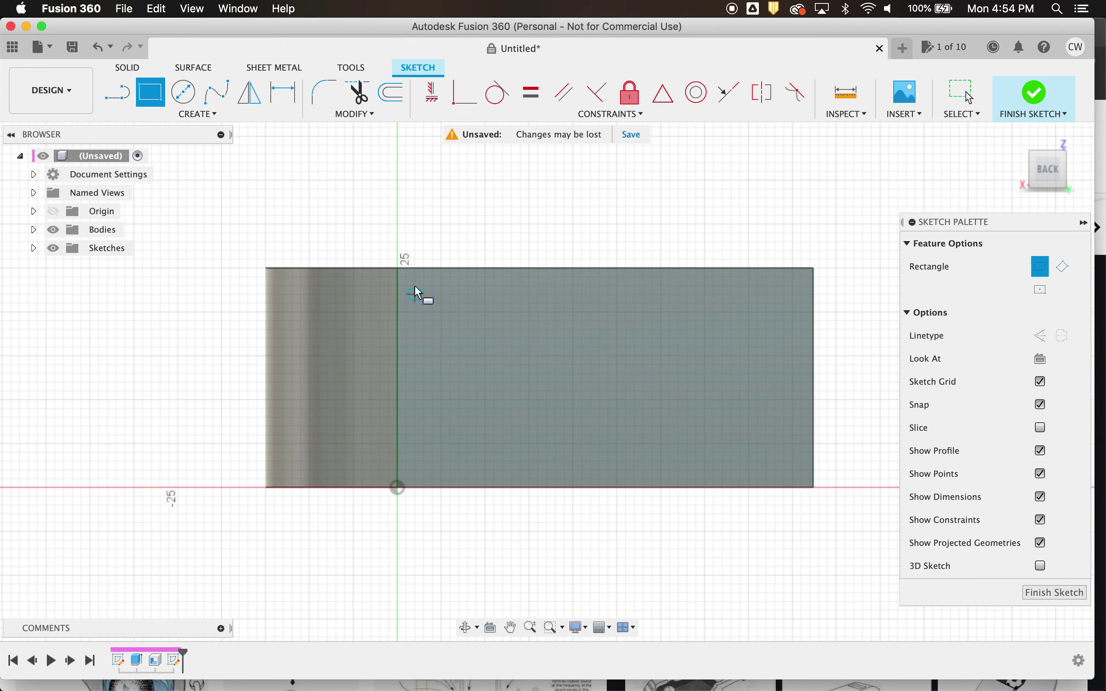
pyautogui.click(426, 292)
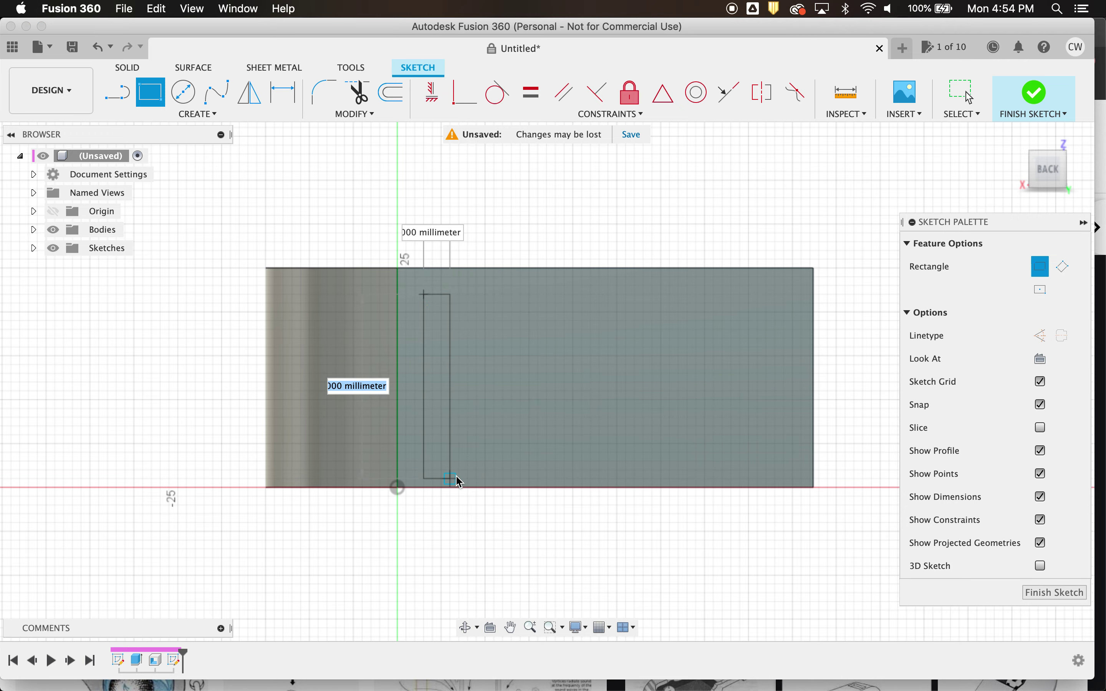
pyautogui.click(471, 475)
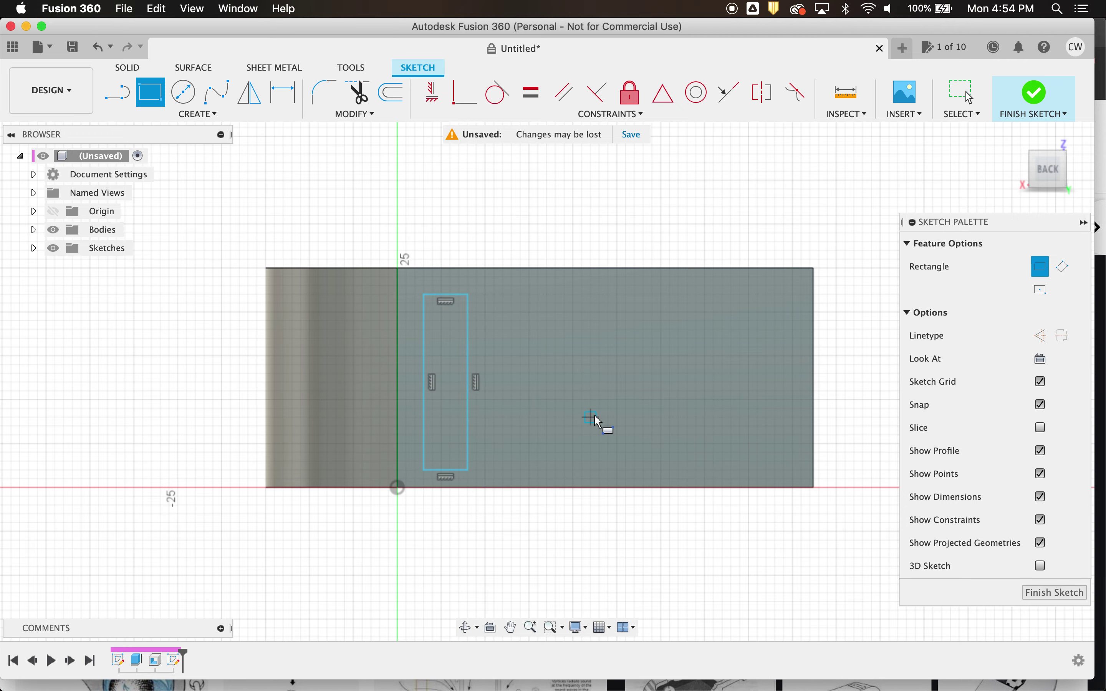
pyautogui.keyDown('shift'); pyautogui.scroll(-10, 594, 416); pyautogui.keyUp('shift')
pyautogui.keyDown('shift'); pyautogui.scroll(10, 594, 416); pyautogui.keyUp('shift')
pyautogui.keyDown('shift'); pyautogui.hscroll(-5, 594, 415); pyautogui.keyUp('shift')
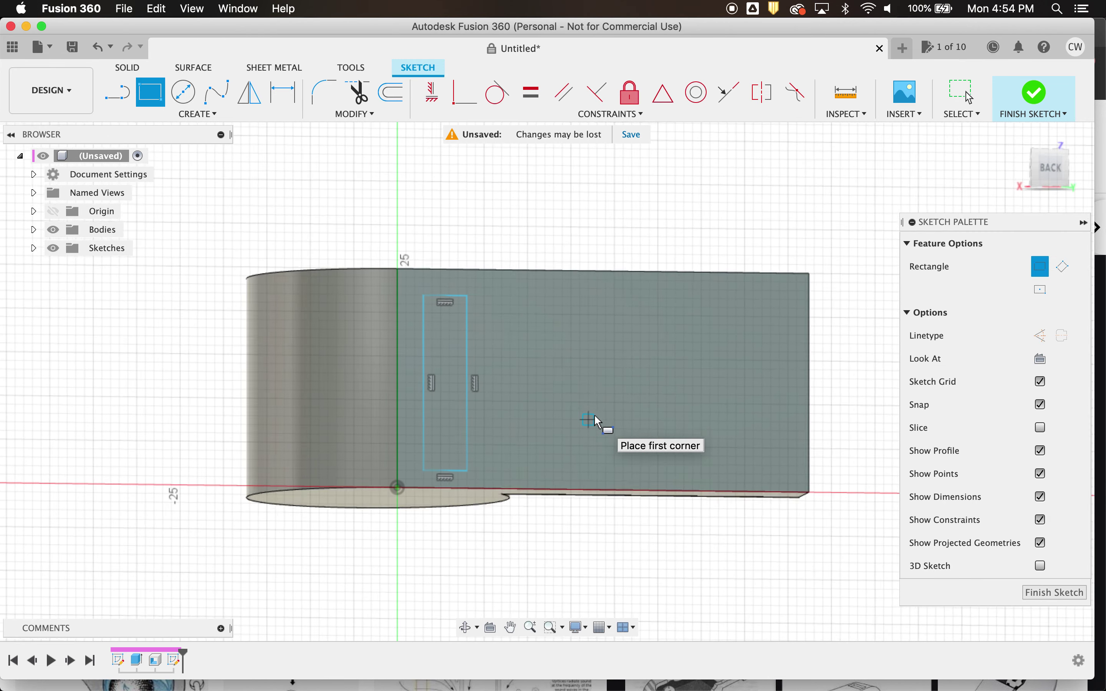
pyautogui.scroll(3, 594, 415)
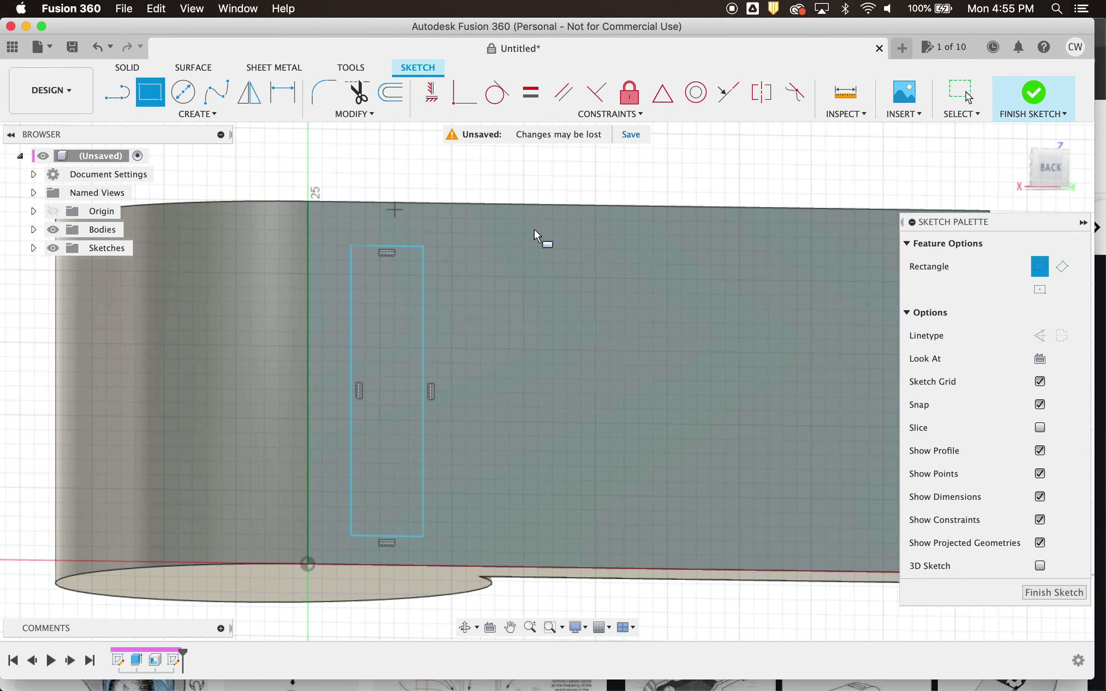
# Step: Dimension the air hole rectangle's bottom and top edges 2 mm from the corresponding edges of the mouthpiece face
pyautogui.press('d')
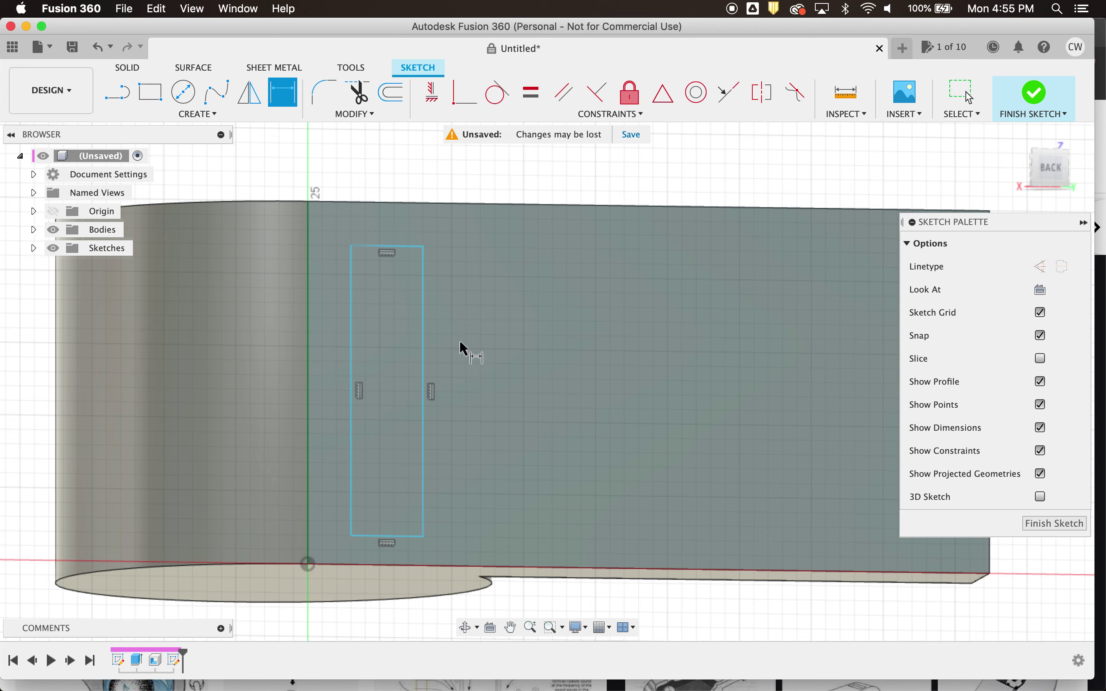
pyautogui.click(383, 567)
pyautogui.click(388, 537)
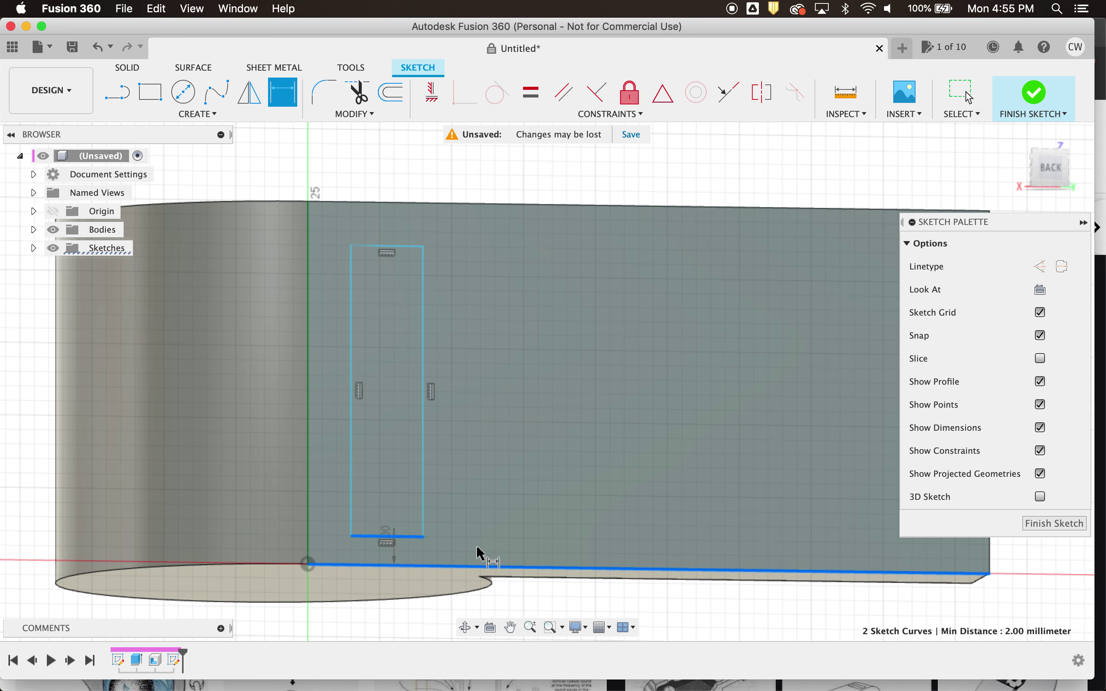
pyautogui.click(498, 552)
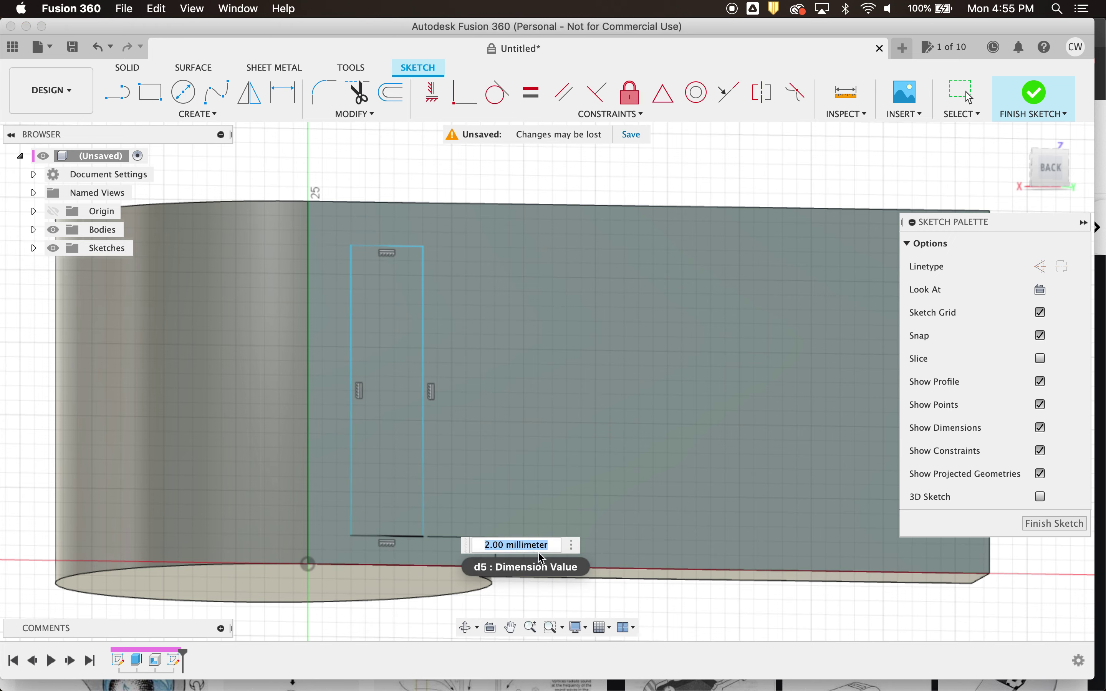
pyautogui.press('Return')
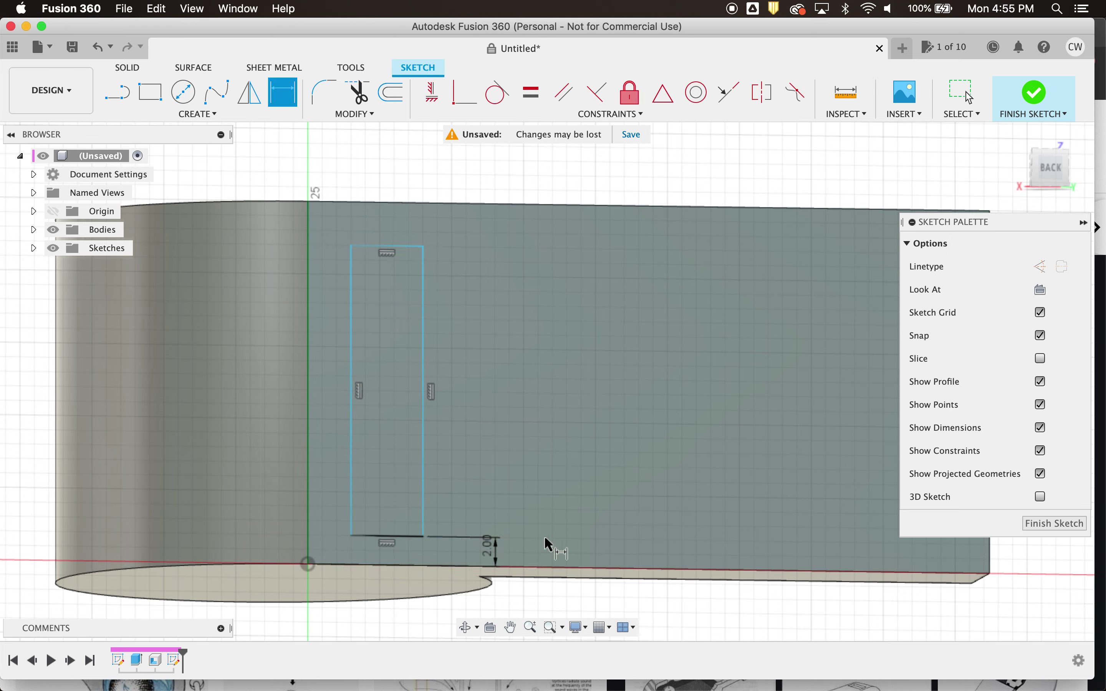
pyautogui.click(396, 244)
pyautogui.click(396, 206)
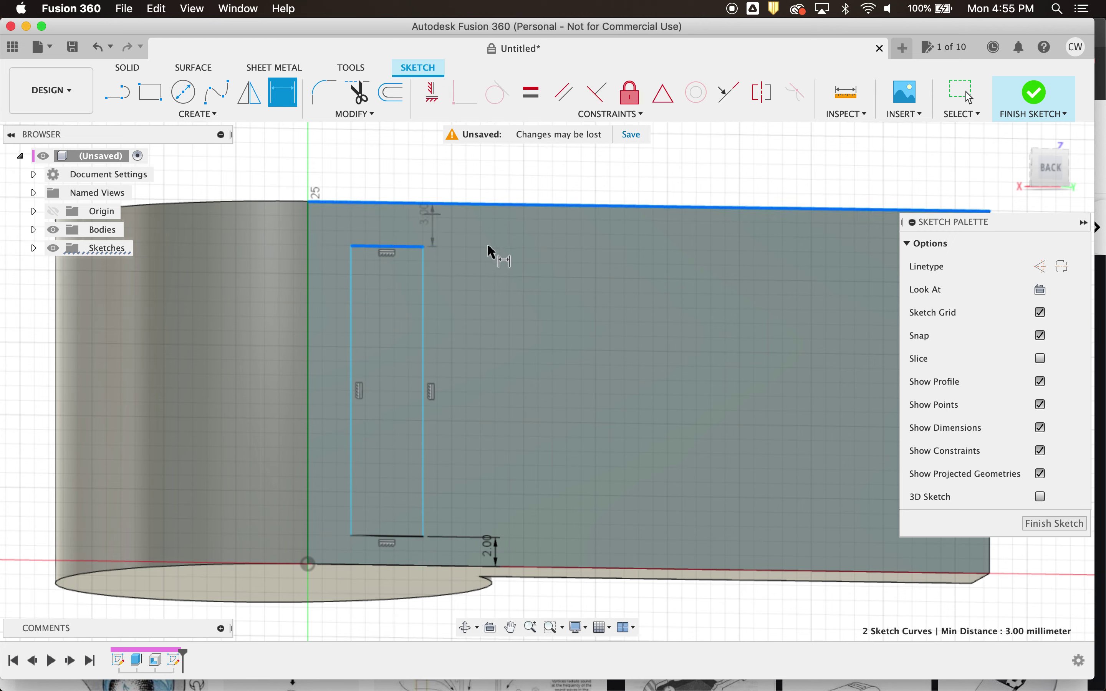
pyautogui.click(502, 243)
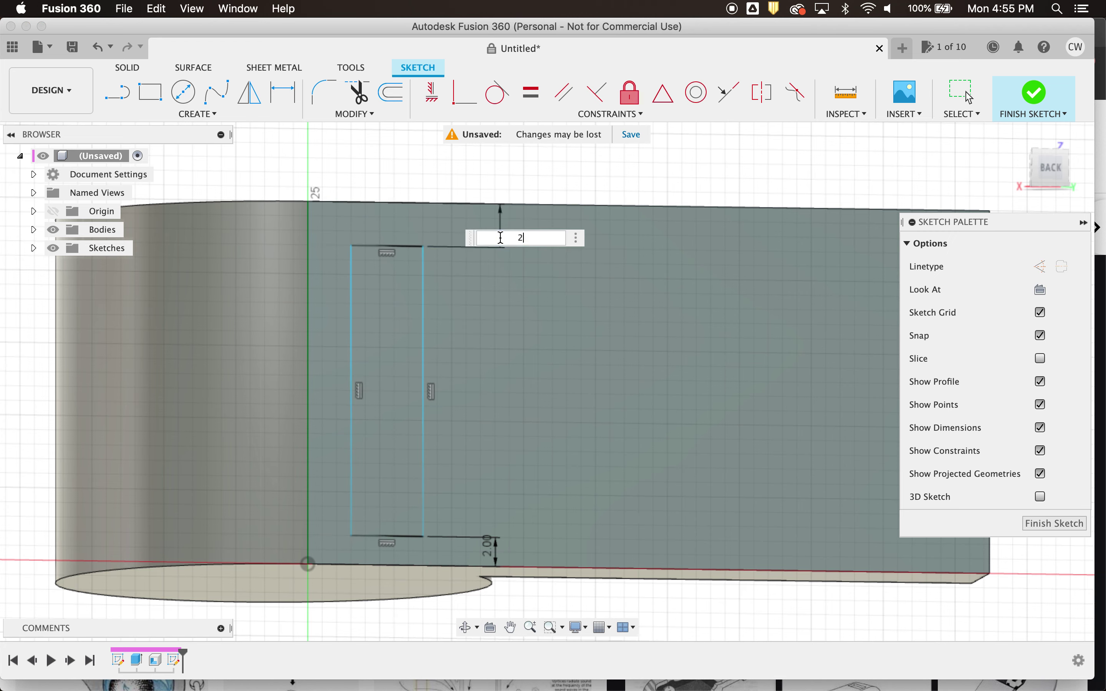
pyautogui.press('Return')
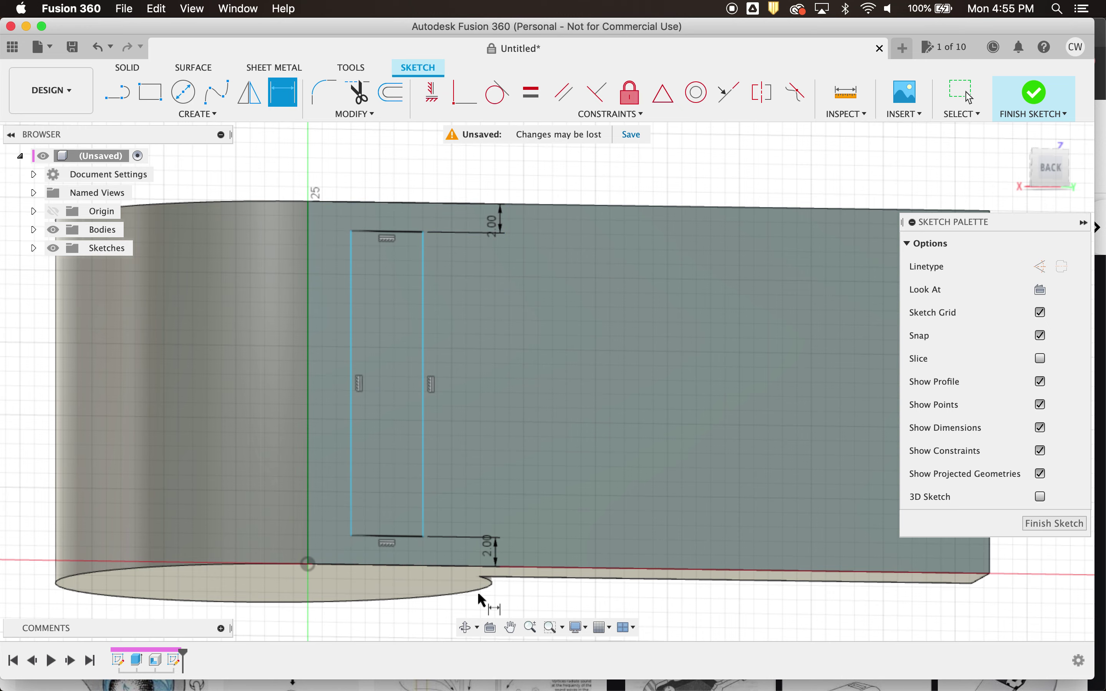
# Step: Widen the air hole rectangle slightly by moving its long edge toward the mouthpiece opening, and finish the sketch
pyautogui.keyDown('shift'); pyautogui.scroll(-10, 479, 595); pyautogui.keyUp('shift')
pyautogui.scroll(-5, 479, 594)
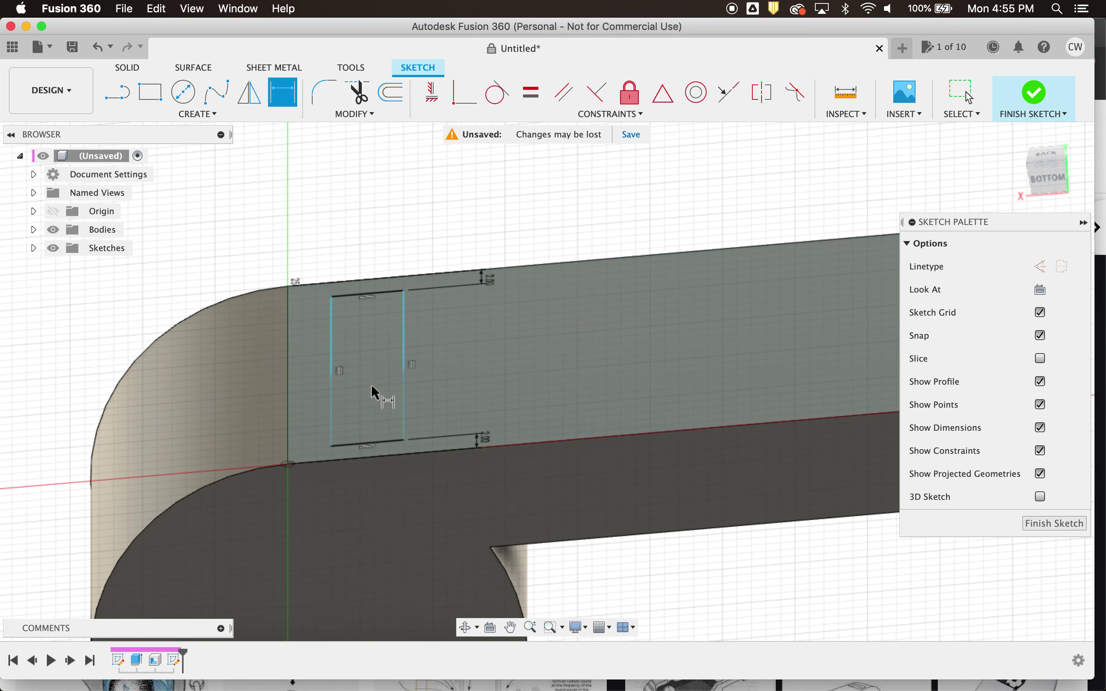
pyautogui.scroll(-2, 397, 532)
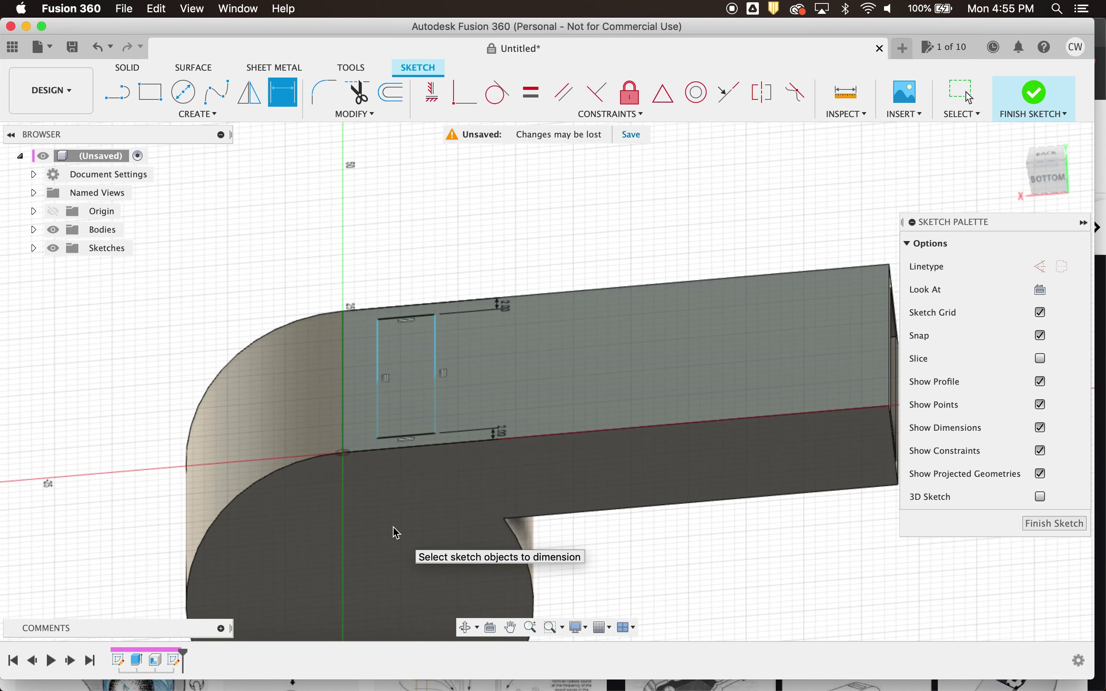
pyautogui.press('Escape')
pyautogui.click(442, 384)
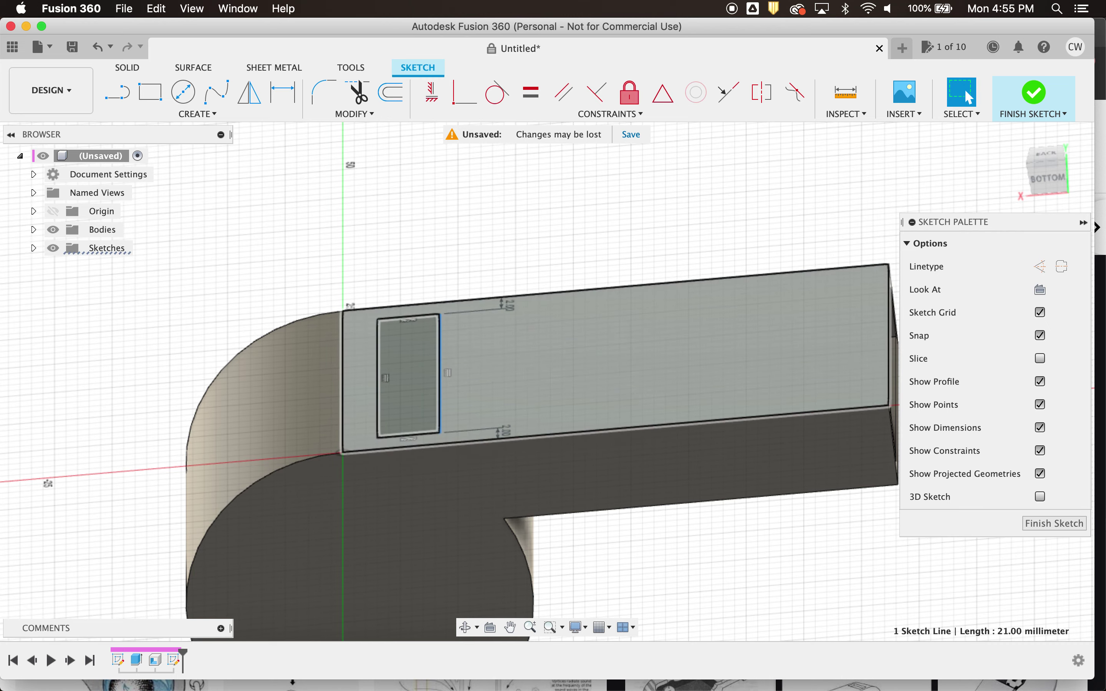
pyautogui.click(1056, 524)
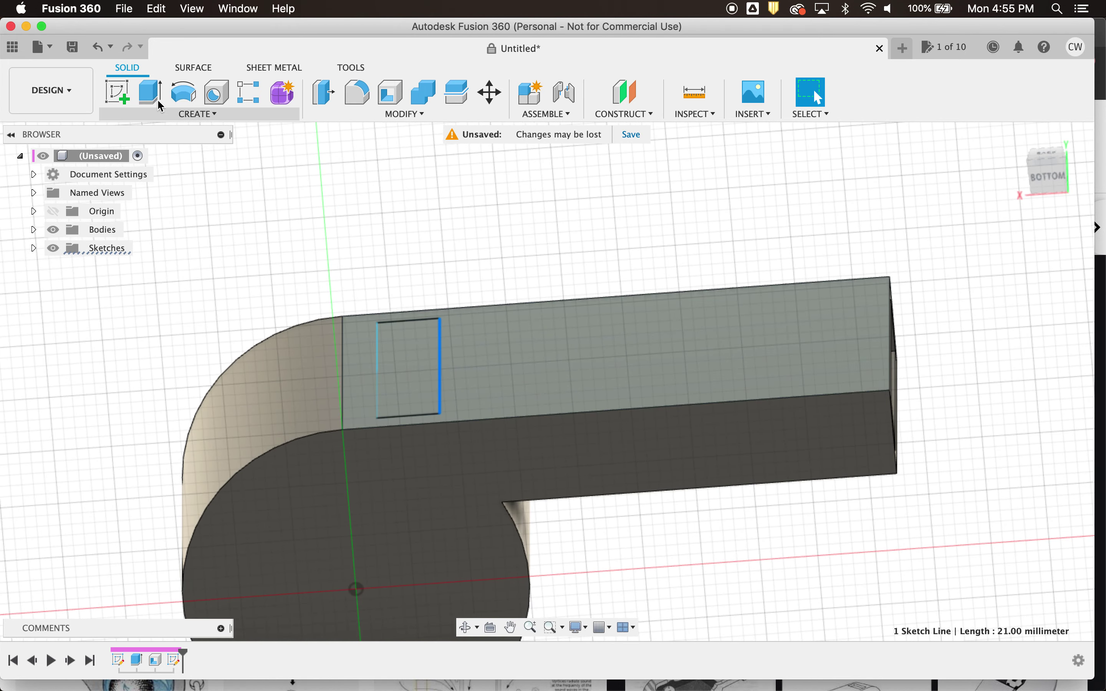
# Step: Extrude the air hole rectangle -7 mm into the whistle as a cut
pyautogui.click(152, 94)
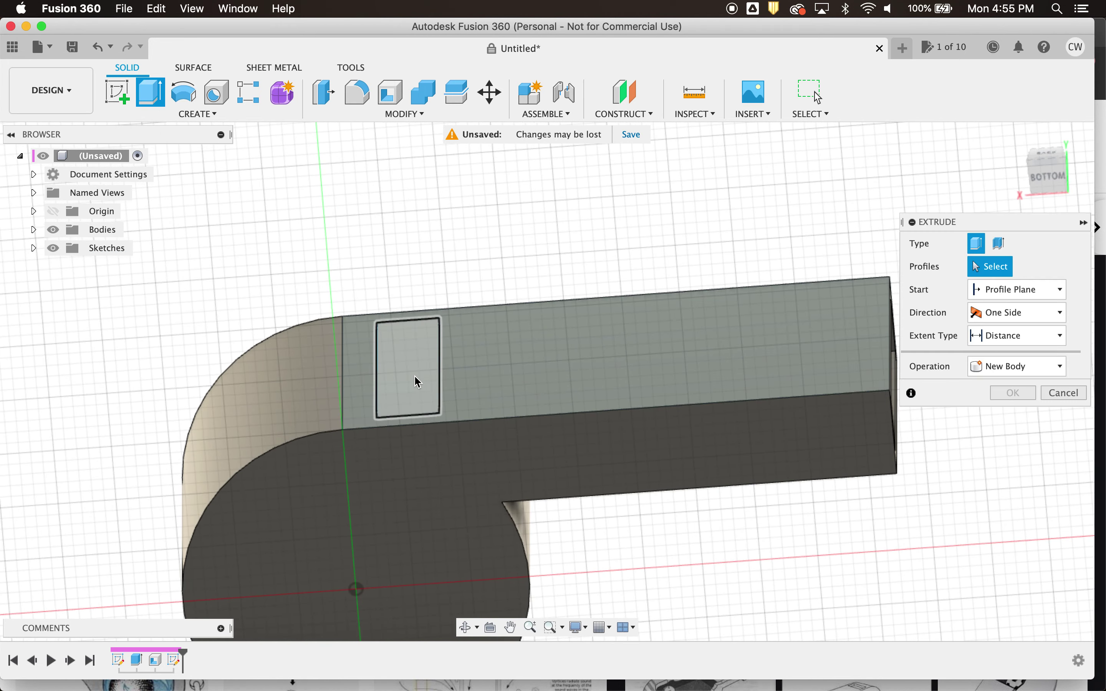
pyautogui.click(417, 382)
pyautogui.moveTo(409, 365)
pyautogui.mouseDown()
pyautogui.moveTo(414, 427)
pyautogui.moveTo(414, 404)
pyautogui.mouseUp()
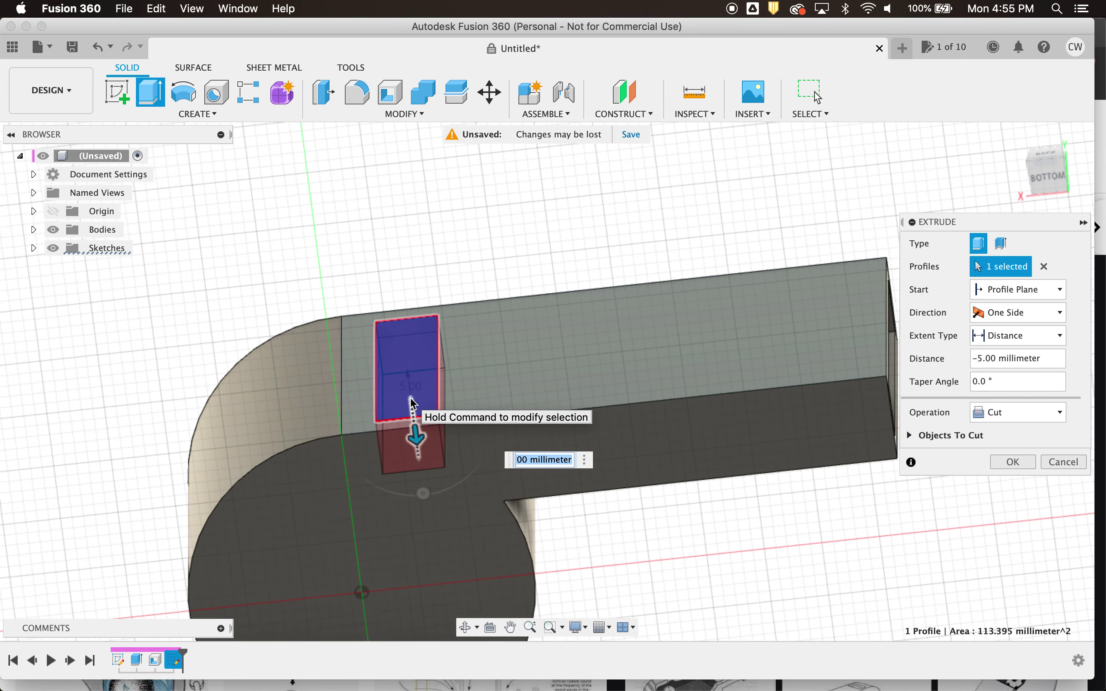
pyautogui.keyDown('shift'); pyautogui.scroll(5, 411, 399); pyautogui.keyUp('shift')
pyautogui.keyDown('shift'); pyautogui.scroll(-4, 411, 399); pyautogui.keyUp('shift')
pyautogui.moveTo(425, 427)
pyautogui.mouseDown()
pyautogui.moveTo(313, 237)
pyautogui.moveTo(434, 446)
pyautogui.mouseUp()
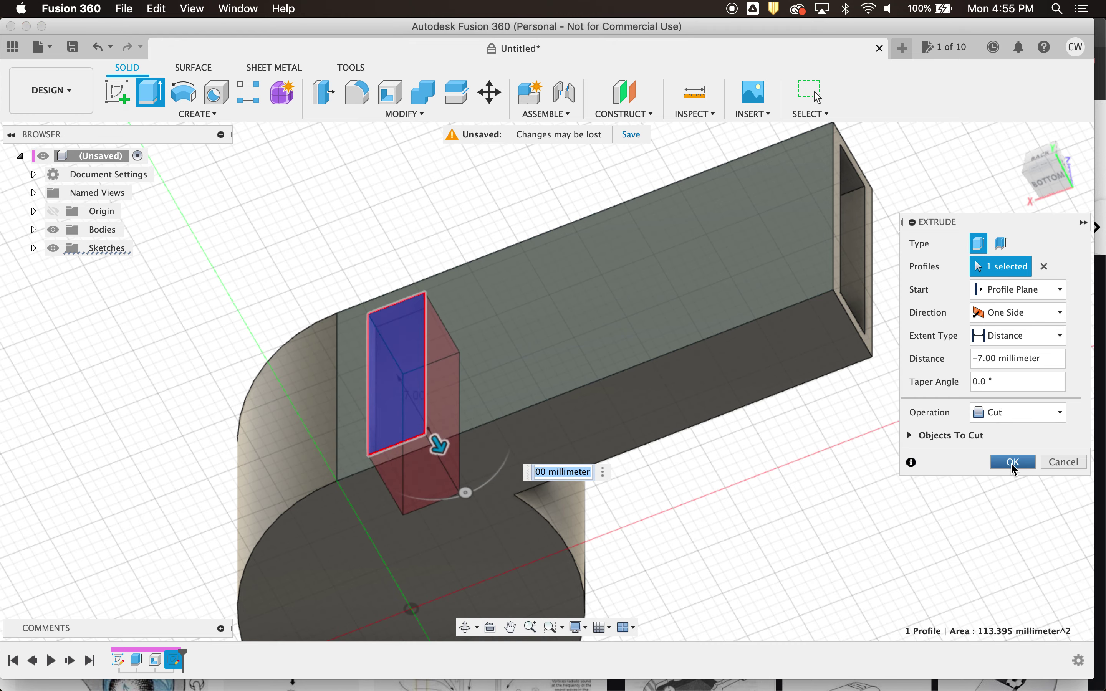
pyautogui.click(1012, 462)
# Step: Inspect the air hole cut from the back, the mouthpiece end and the underside of the whistle
pyautogui.keyDown('shift'); pyautogui.scroll(-10, 521, 452); pyautogui.keyUp('shift')
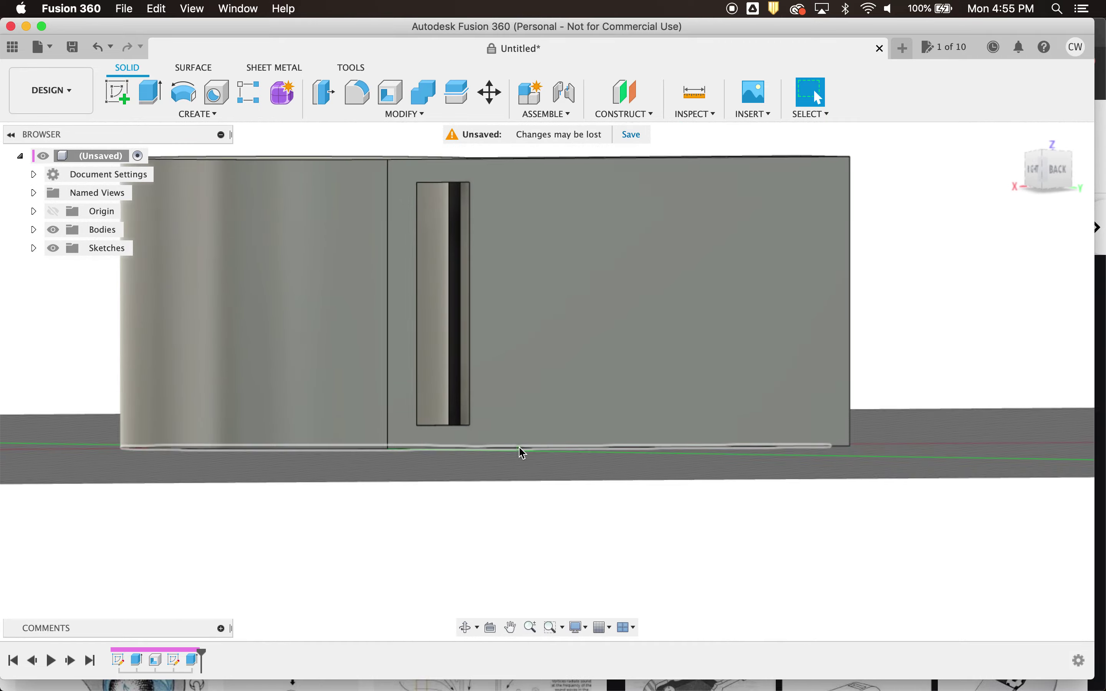
pyautogui.keyDown('shift'); pyautogui.scroll(-8, 518, 446); pyautogui.keyUp('shift')
pyautogui.keyDown('shift'); pyautogui.hscroll(10, 519, 447); pyautogui.keyUp('shift')
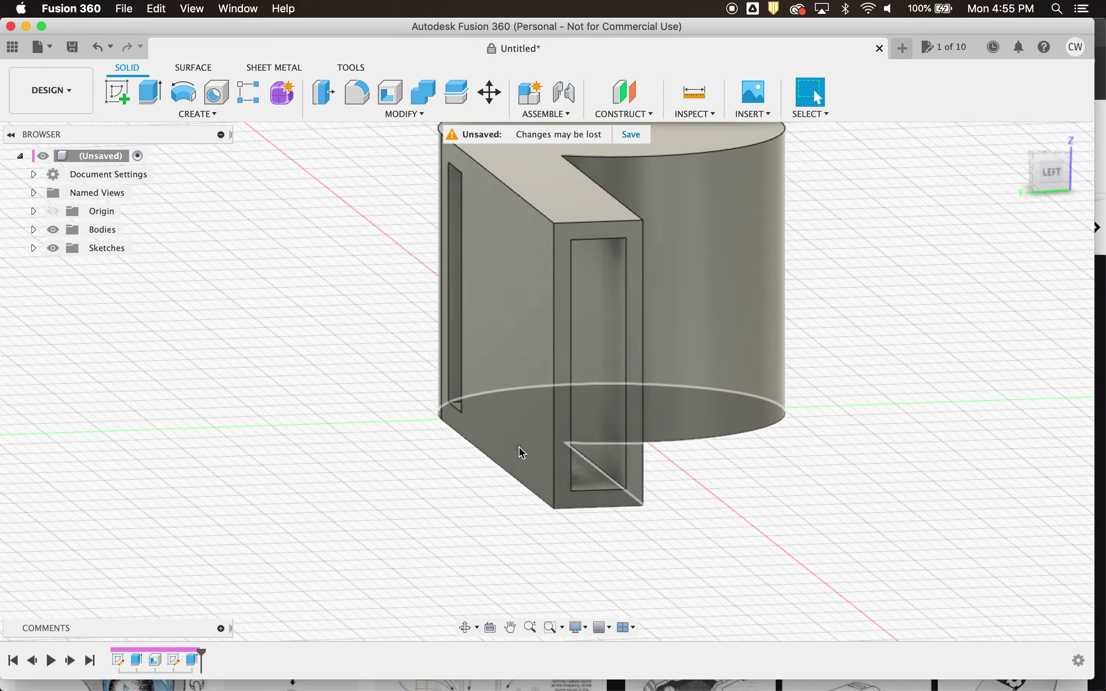
pyautogui.keyDown('shift'); pyautogui.scroll(-15, 522, 453); pyautogui.keyUp('shift')
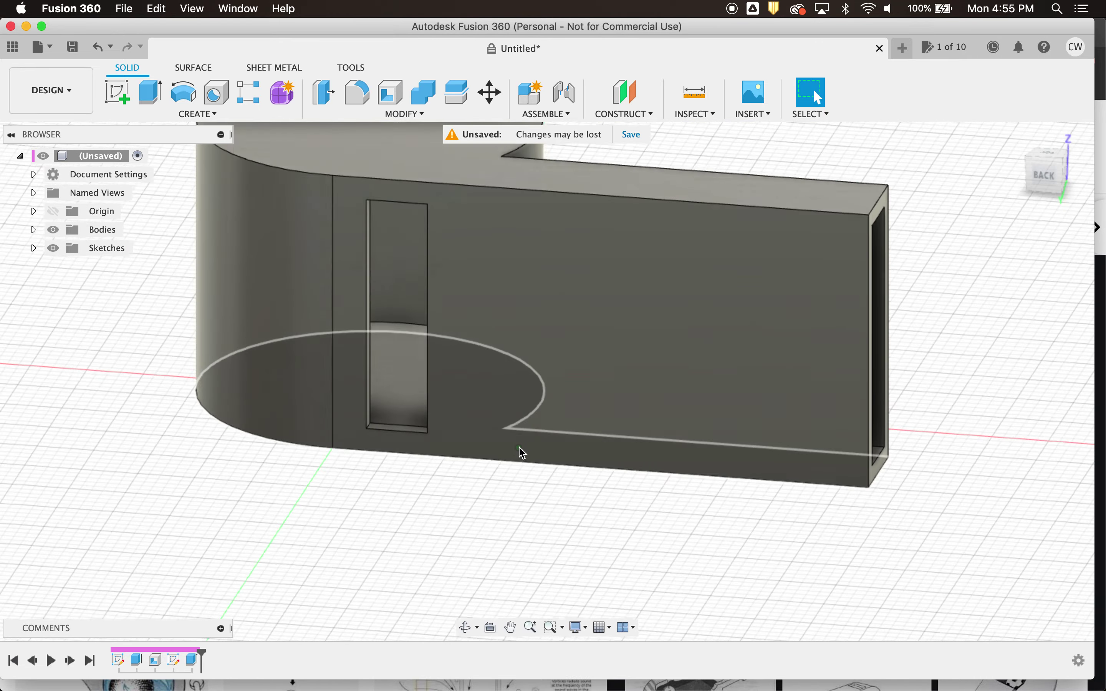
pyautogui.keyDown('shift'); pyautogui.scroll(-15, 523, 452); pyautogui.keyUp('shift')
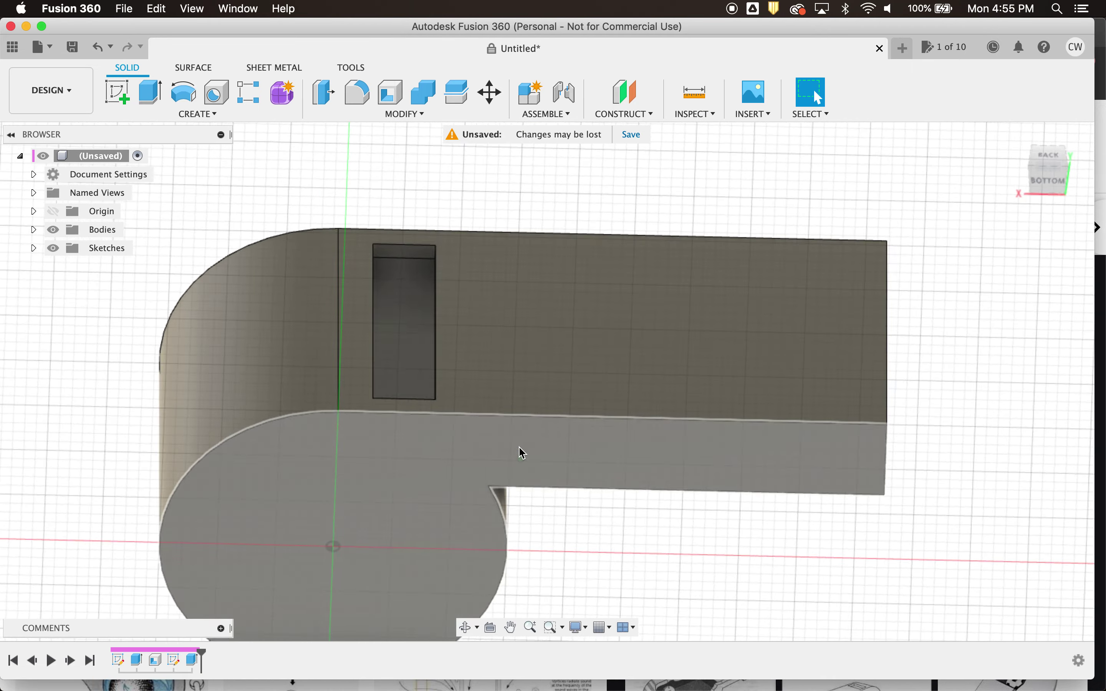
pyautogui.keyDown('shift'); pyautogui.scroll(-15, 520, 448); pyautogui.keyUp('shift')
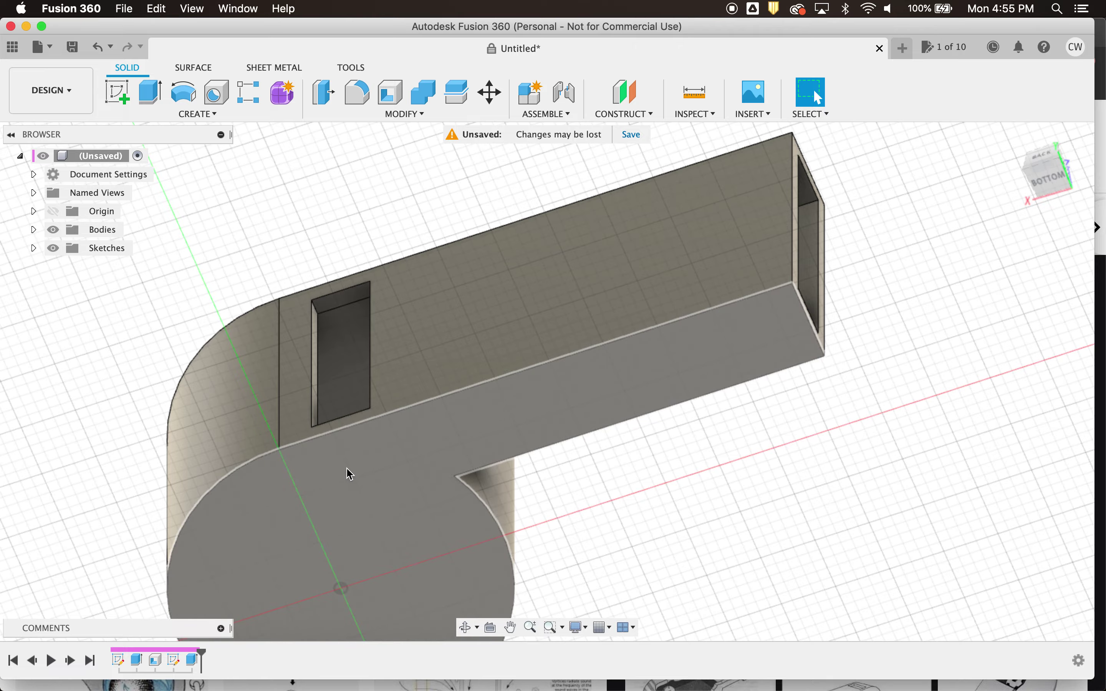
# Step: Review the cork ball in the browser's whistle diagram, and return to the Fusion 360 model
pyautogui.hotkey('ctrl', 'Up')
pyautogui.click(334, 274)
pyautogui.click(336, 278)
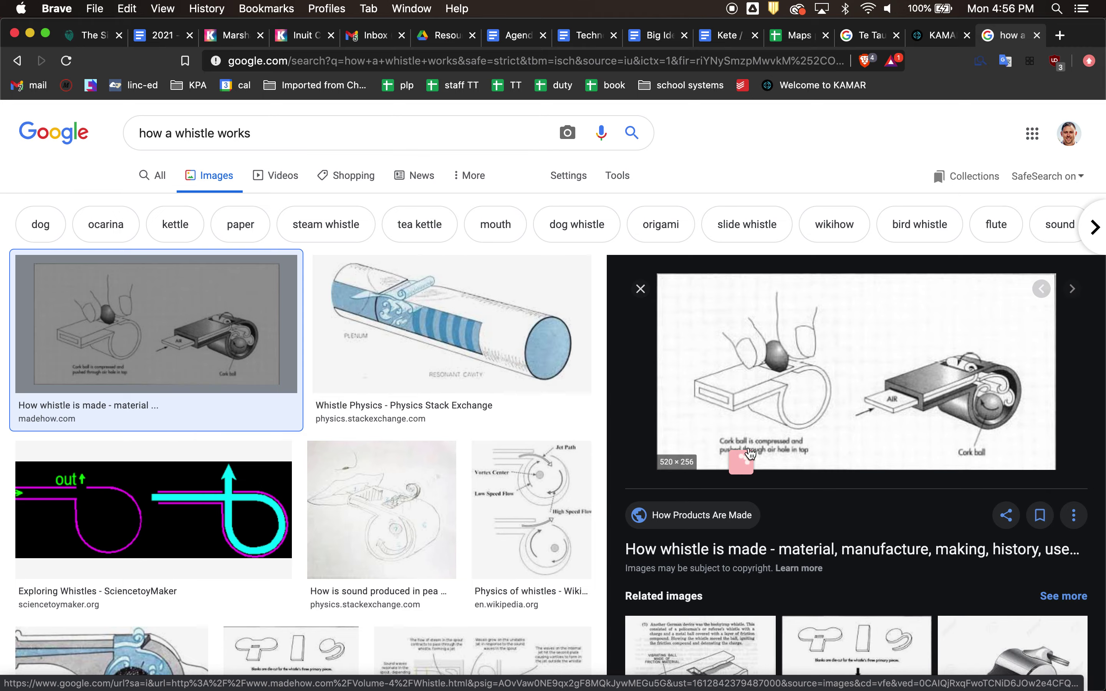
pyautogui.hotkey('ctrl', 'Up')
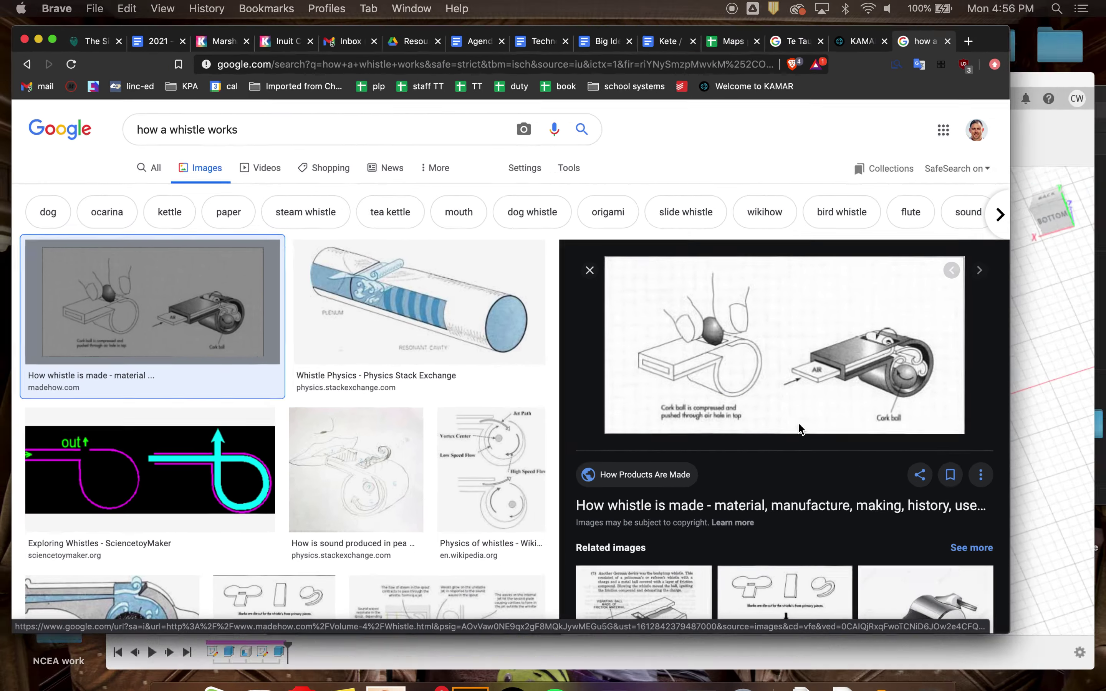
pyautogui.click(736, 453)
pyautogui.scroll(-5, 736, 454)
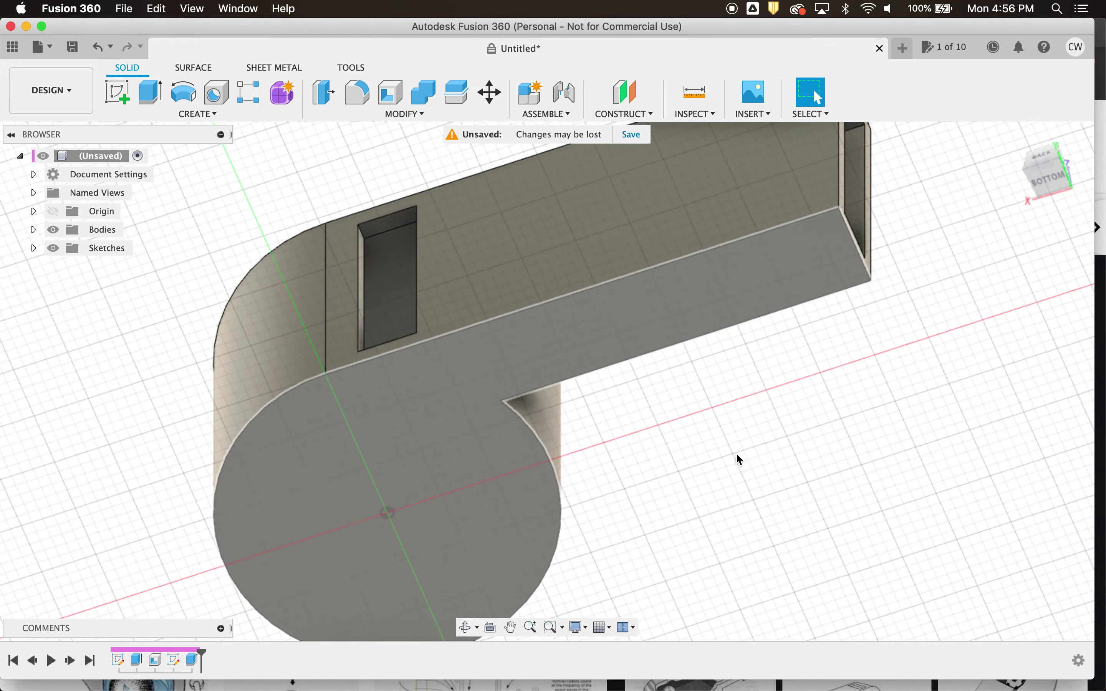
# Step: Examine the hollow chamber through the air hole and the mouthpiece opening
pyautogui.hscroll(-5, 737, 453)
pyautogui.keyDown('shift'); pyautogui.scroll(10, 736, 453); pyautogui.keyUp('shift')
pyautogui.keyDown('shift'); pyautogui.scroll(5, 737, 453); pyautogui.keyUp('shift')
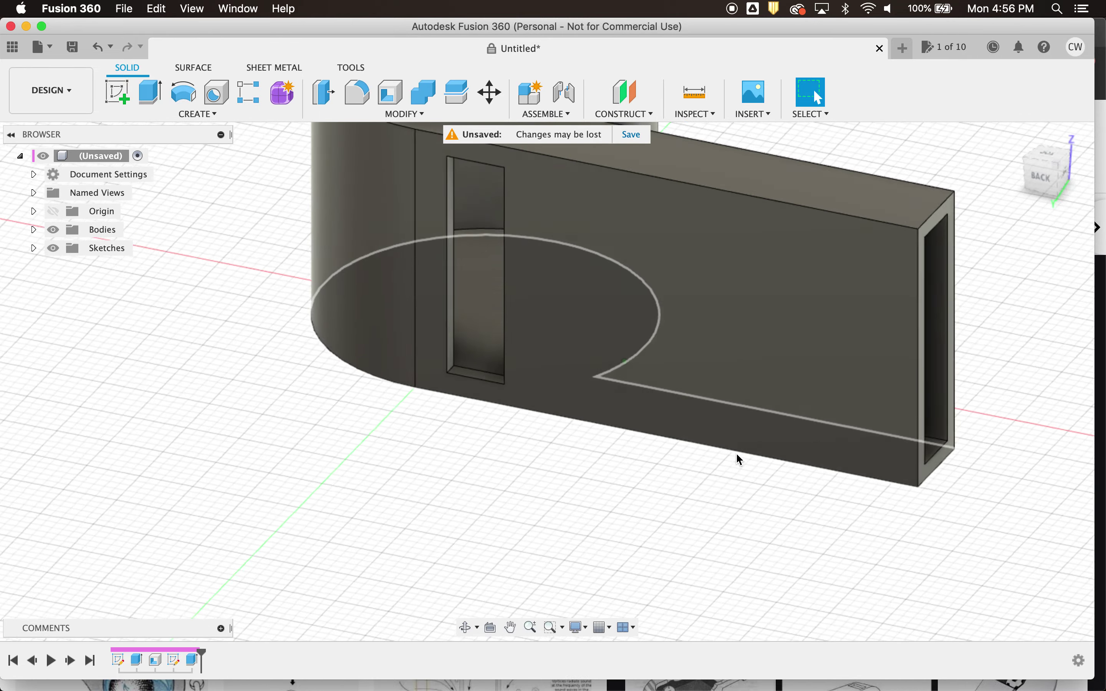
pyautogui.keyDown('shift'); pyautogui.hscroll(4, 736, 453); pyautogui.keyUp('shift')
pyautogui.keyDown('shift'); pyautogui.hscroll(-4, 737, 454); pyautogui.keyUp('shift')
pyautogui.keyDown('shift'); pyautogui.scroll(-8, 736, 453); pyautogui.keyUp('shift')
pyautogui.keyDown('shift'); pyautogui.hscroll(5, 736, 454); pyautogui.keyUp('shift')
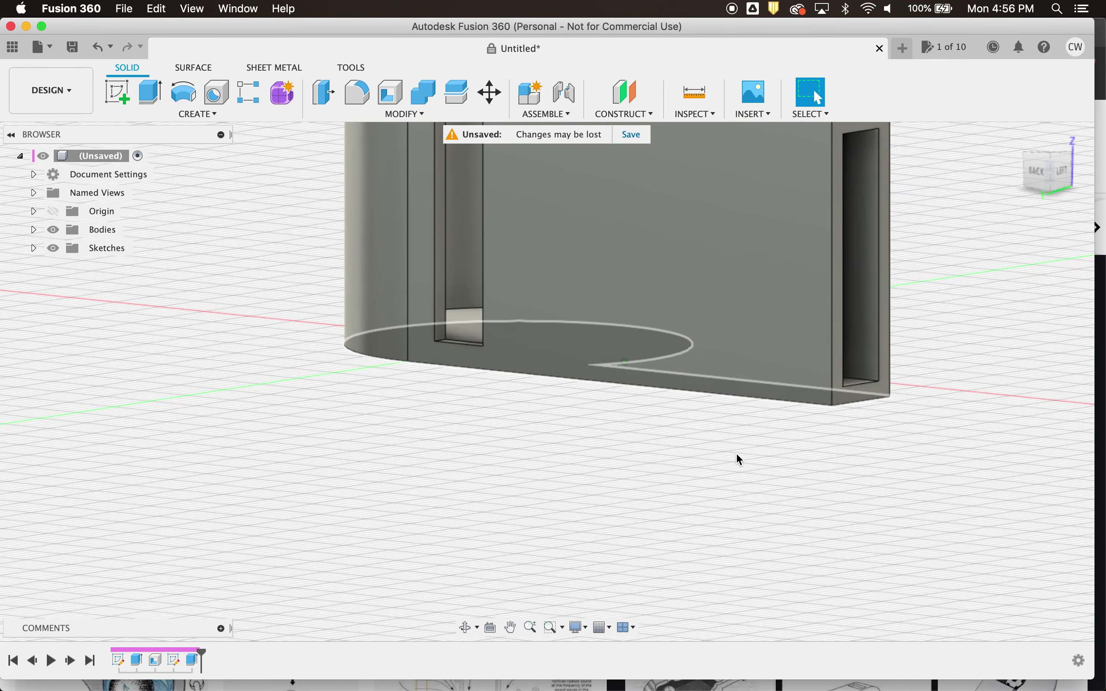
pyautogui.keyDown('shift'); pyautogui.scroll(3, 736, 454); pyautogui.keyUp('shift')
pyautogui.scroll(3, 531, 280)
pyautogui.scroll(3, 531, 280)
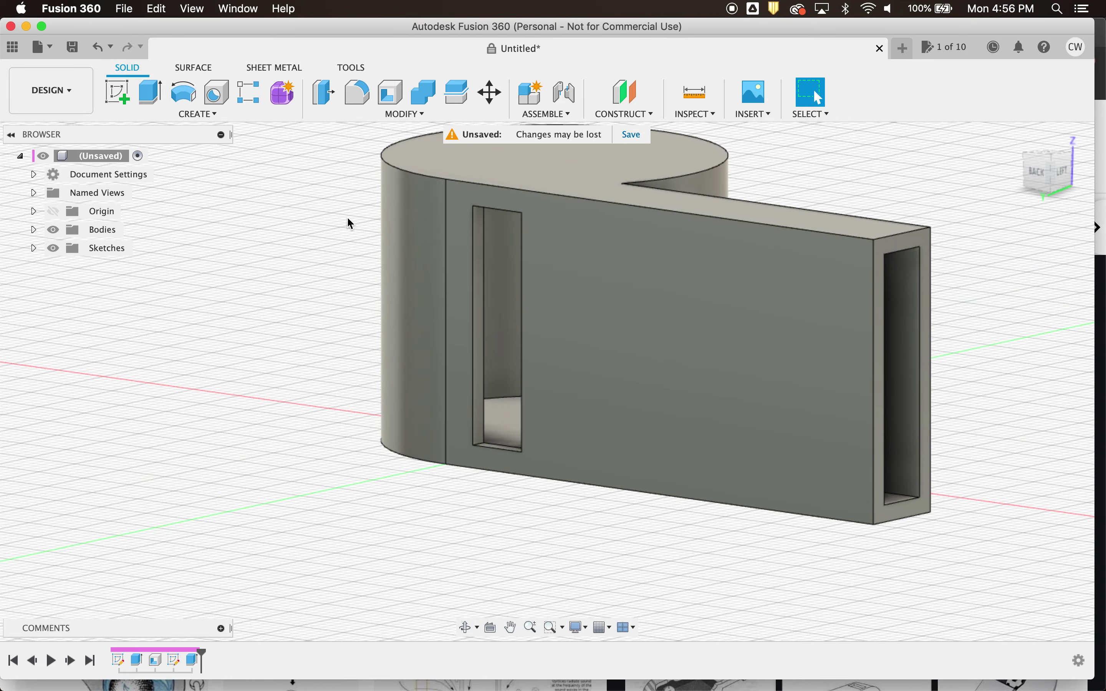
# Step: Start a sphere on the chamber's inner ceiling face, with its centre point aligned to the origin
pyautogui.click(200, 115)
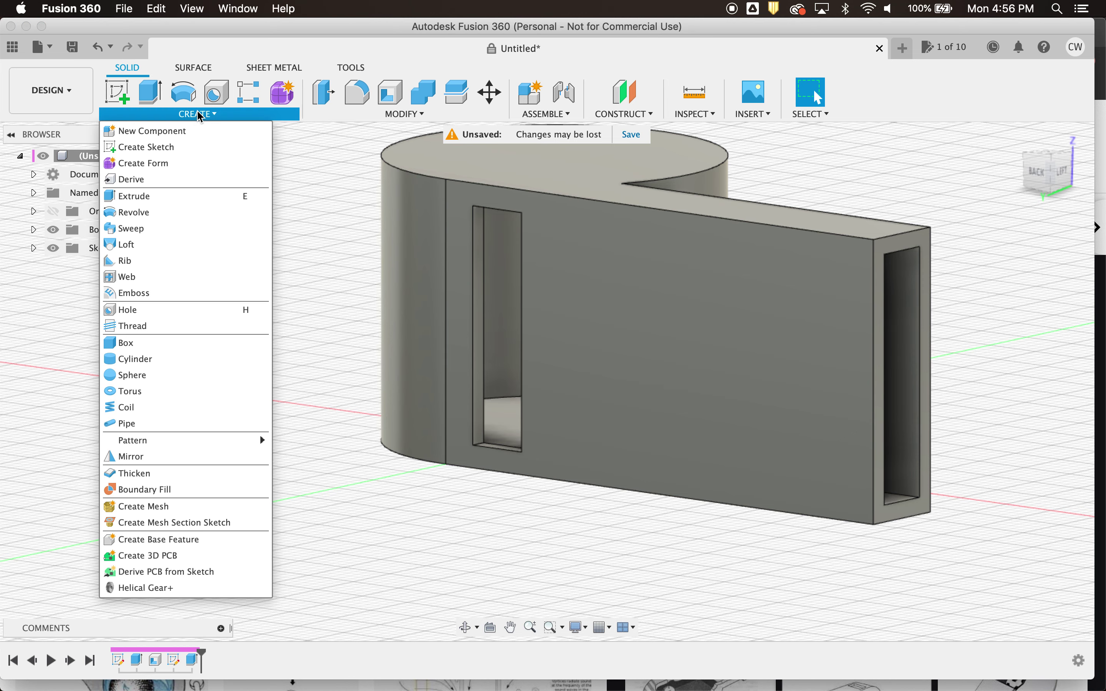
pyautogui.click(200, 114)
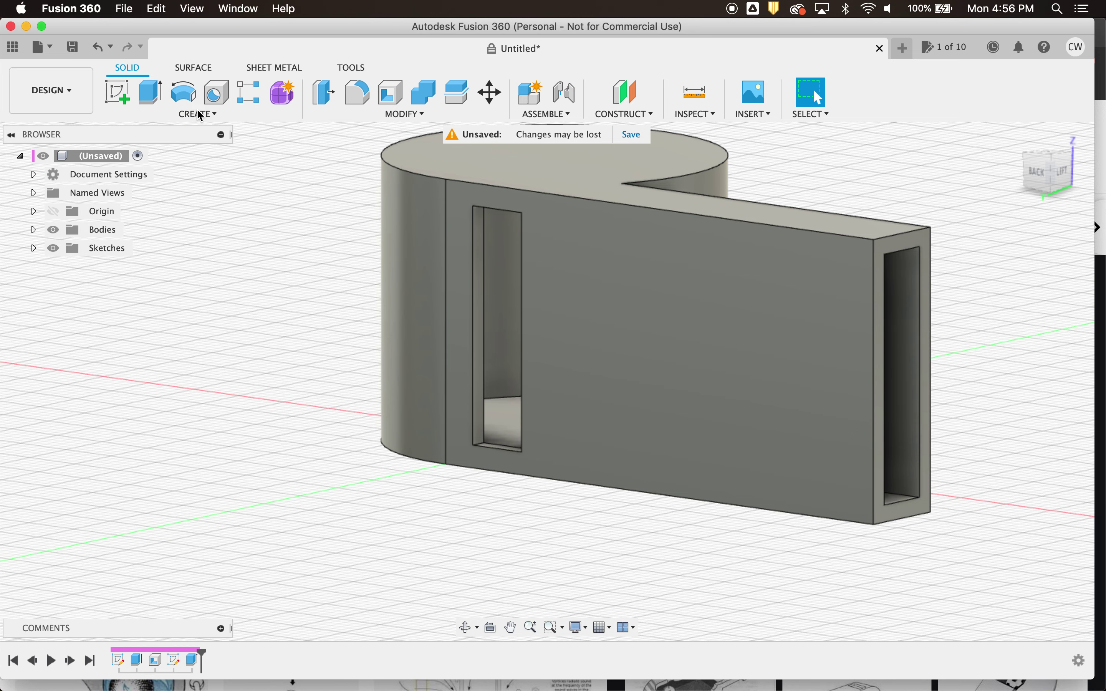
pyautogui.click(200, 114)
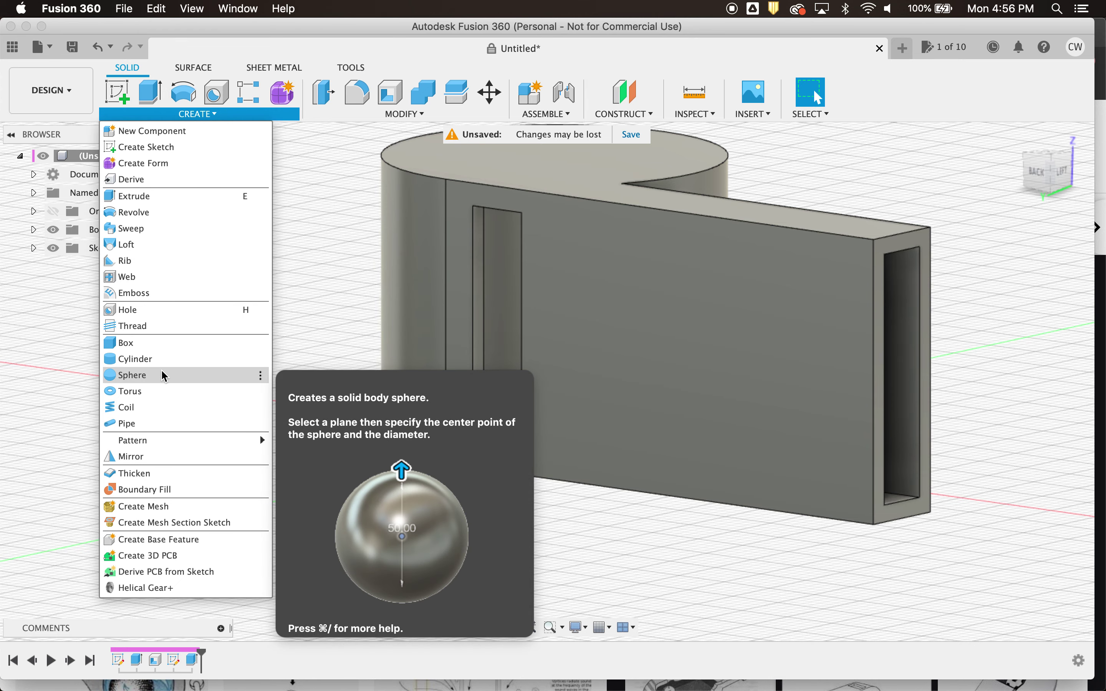
pyautogui.click(162, 375)
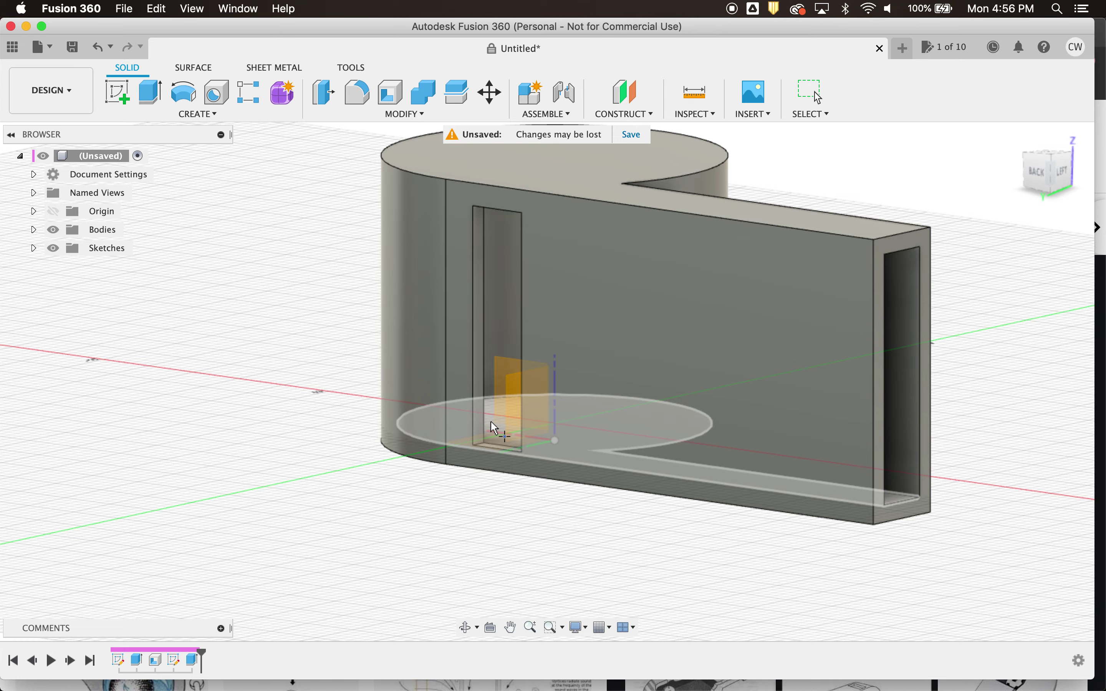
pyautogui.click(491, 421)
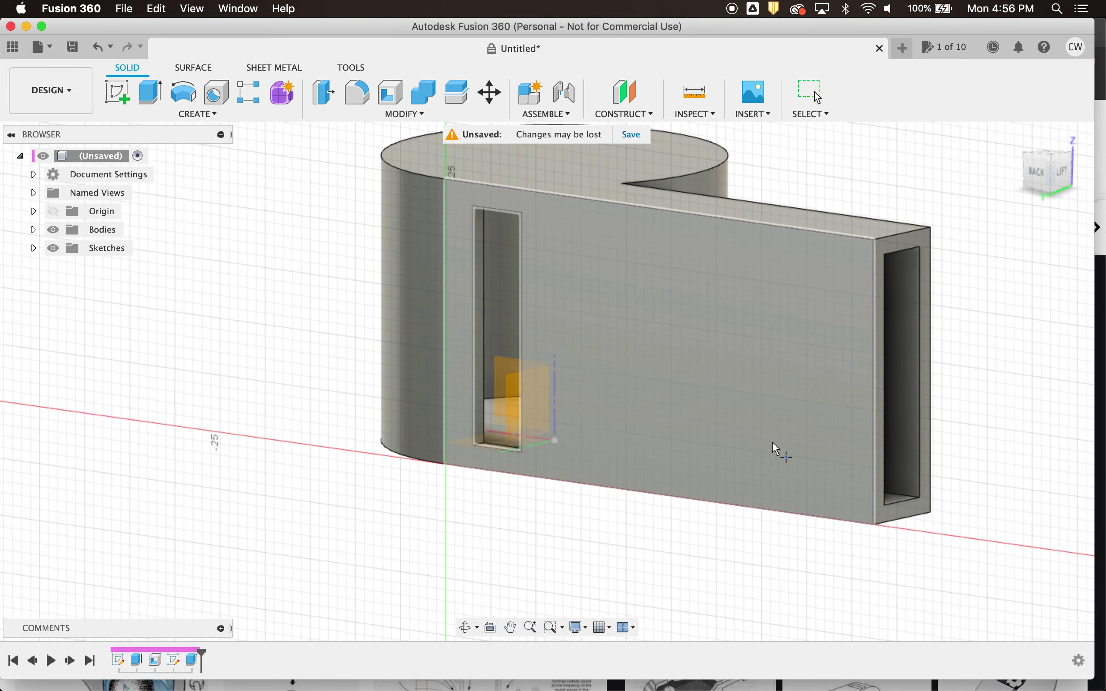
pyautogui.keyDown('shift'); pyautogui.scroll(-10, 559, 389); pyautogui.keyUp('shift')
pyautogui.keyDown('shift'); pyautogui.scroll(5, 559, 389); pyautogui.keyUp('shift')
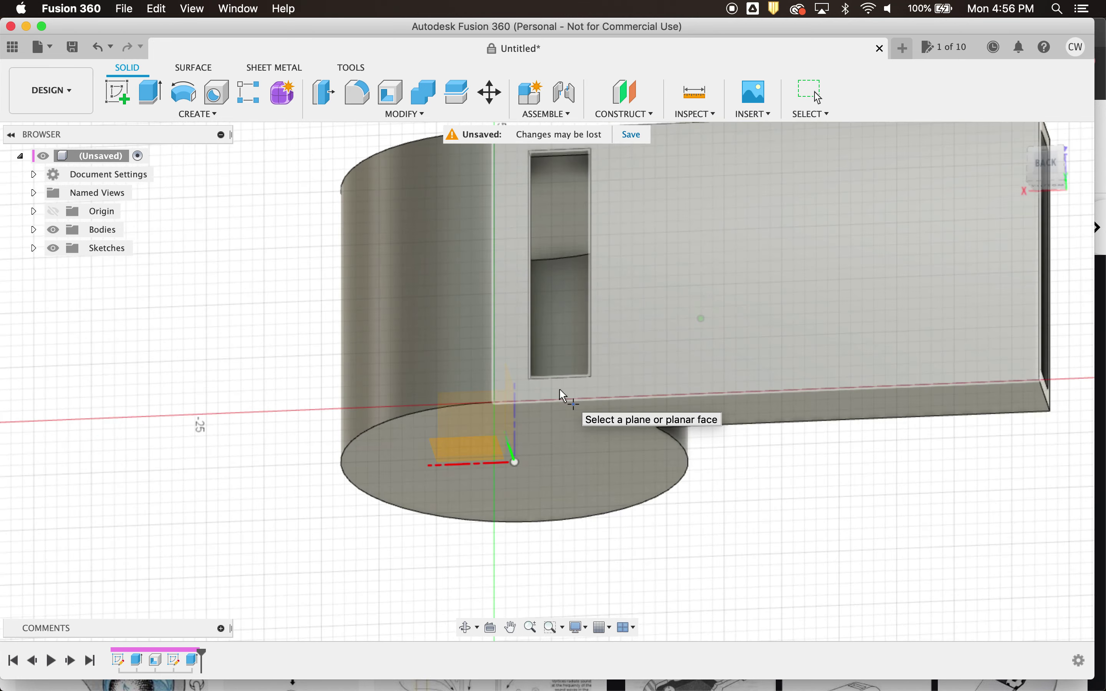
pyautogui.keyDown('shift'); pyautogui.scroll(3, 559, 389); pyautogui.keyUp('shift')
pyautogui.keyDown('shift'); pyautogui.scroll(-6, 559, 389); pyautogui.keyUp('shift')
pyautogui.keyDown('shift'); pyautogui.scroll(5, 559, 389); pyautogui.keyUp('shift')
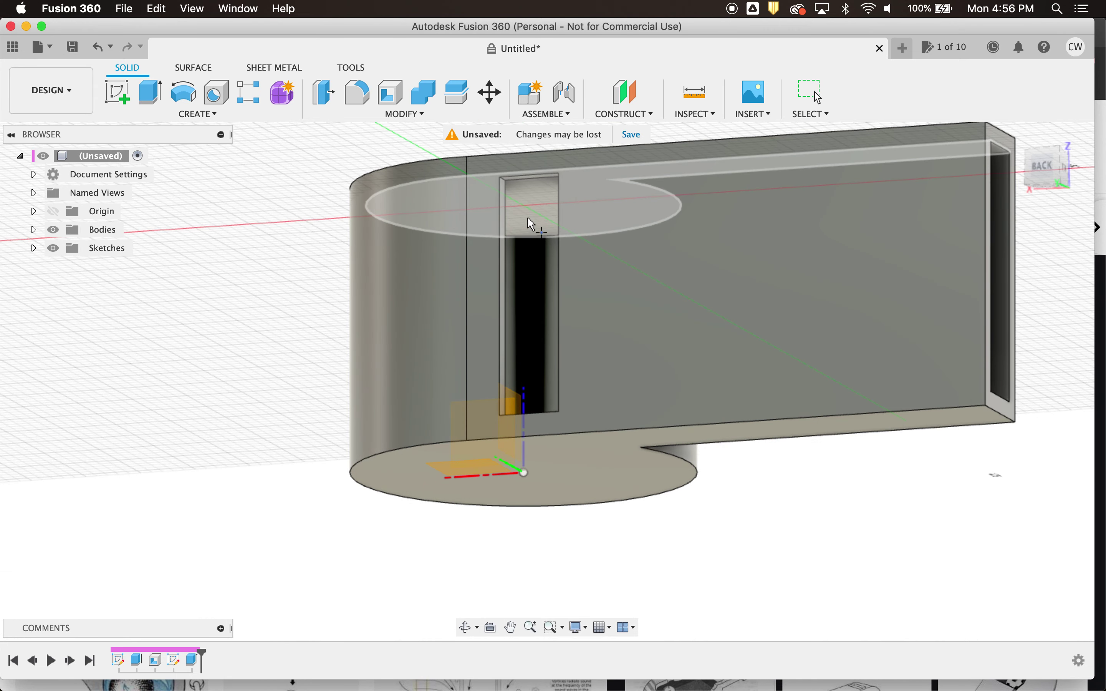
pyautogui.click(529, 217)
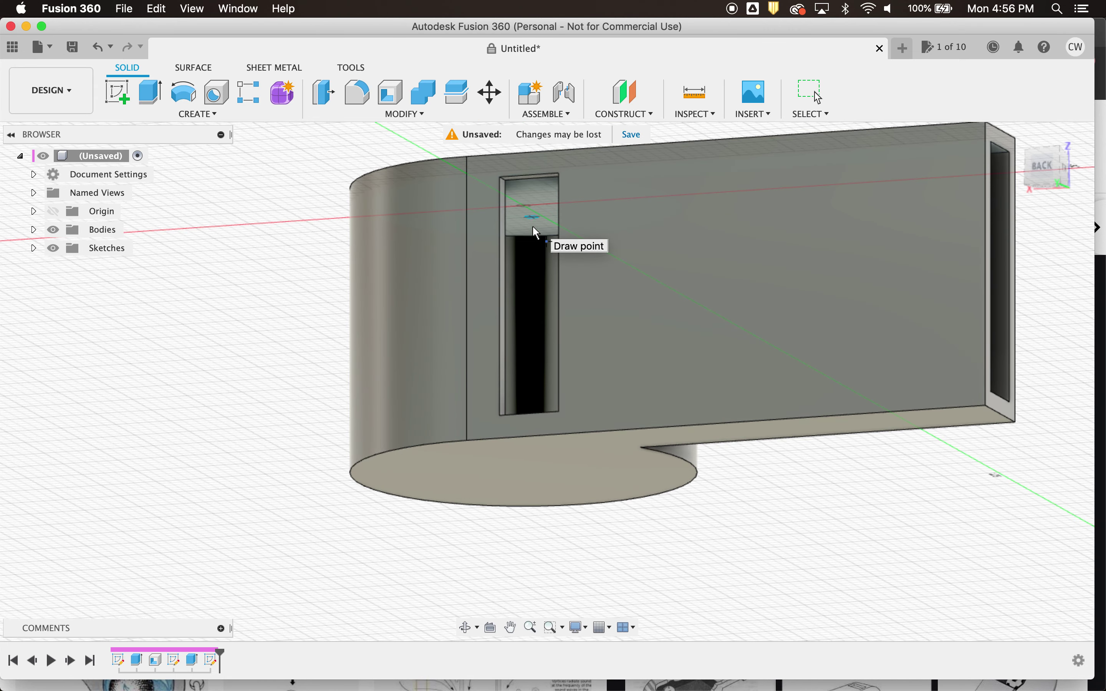
pyautogui.click(525, 207)
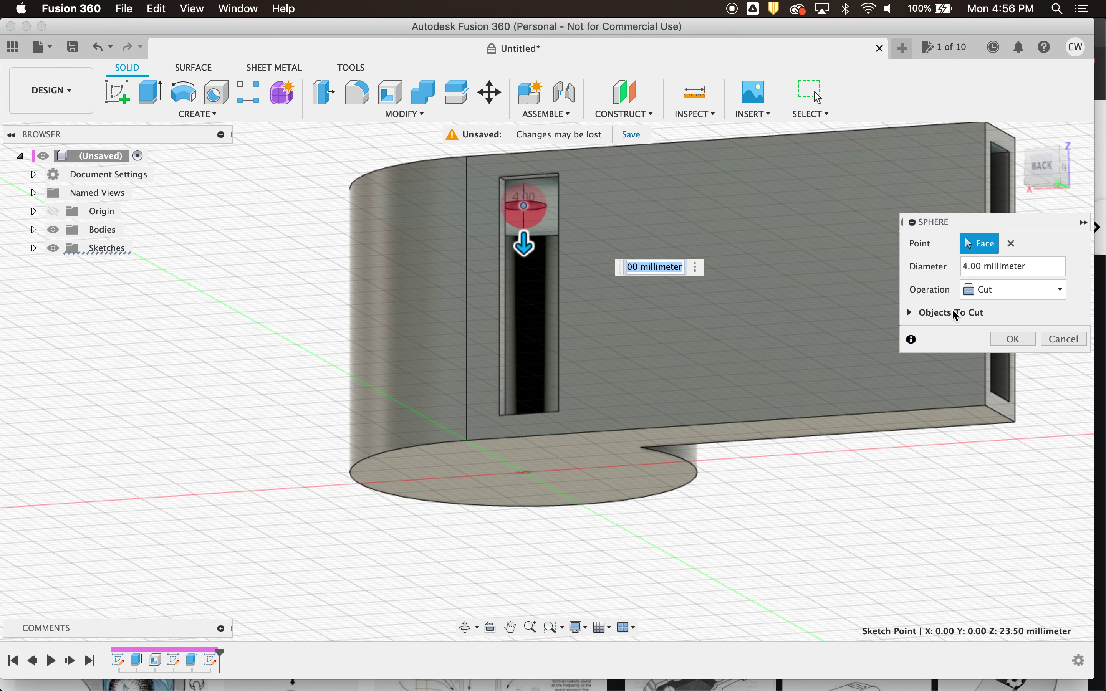
# Step: Set the sphere's diameter to 8 mm and check its size against the whistle body
pyautogui.moveTo(527, 243); pyautogui.dragTo(534, 271)
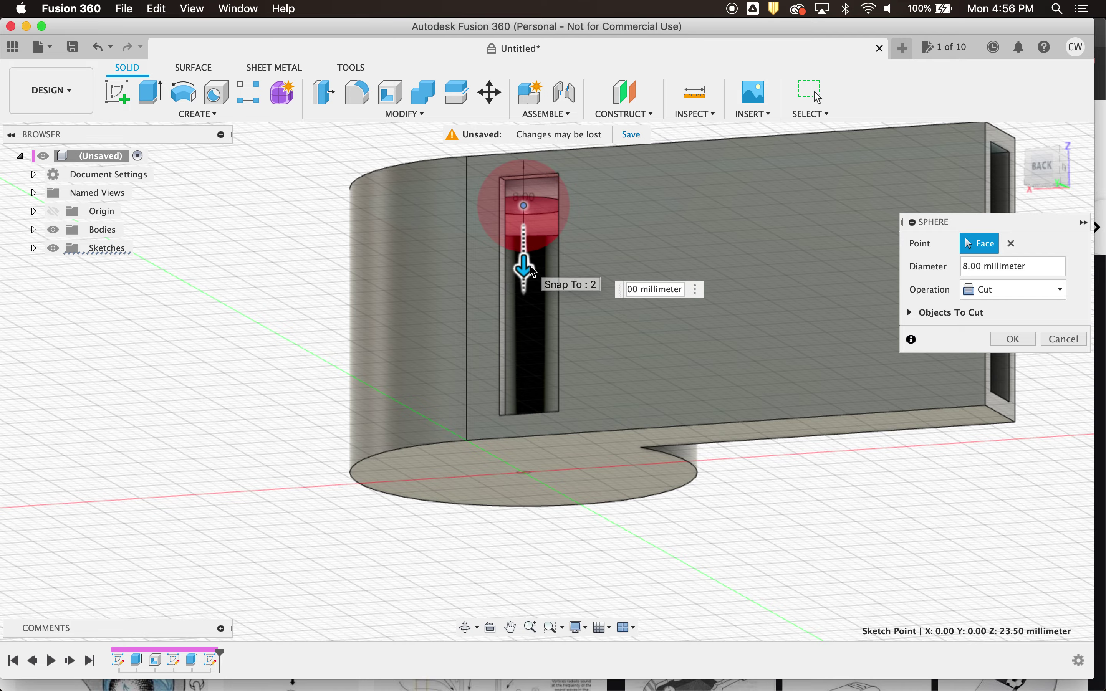
pyautogui.keyDown('shift'); pyautogui.scroll(5, 688, 391); pyautogui.keyUp('shift')
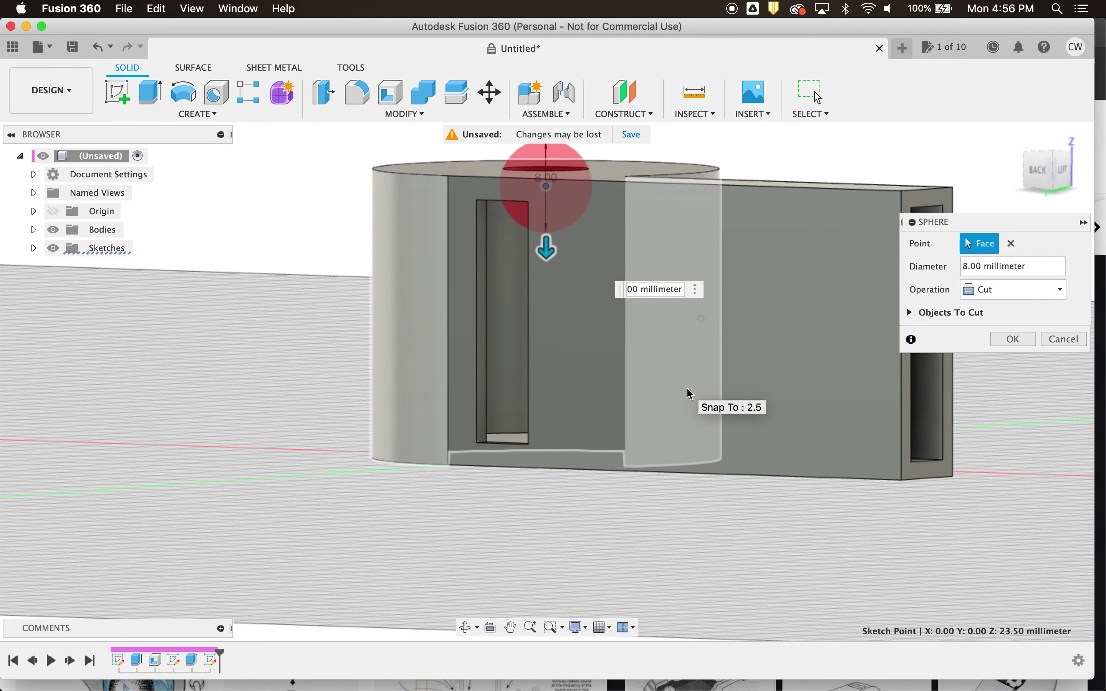
pyautogui.keyDown('shift'); pyautogui.scroll(-3, 688, 391); pyautogui.keyUp('shift')
pyautogui.keyDown('shift'); pyautogui.scroll(-5, 690, 394); pyautogui.keyUp('shift')
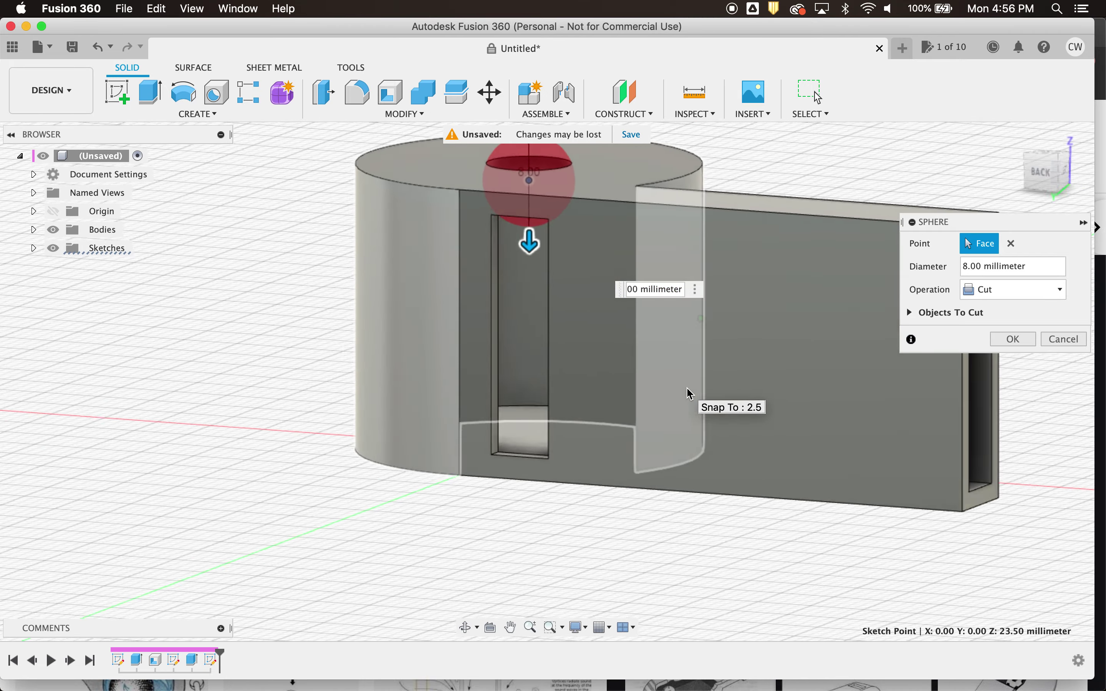
pyautogui.keyDown('shift'); pyautogui.scroll(-8, 688, 391); pyautogui.keyUp('shift')
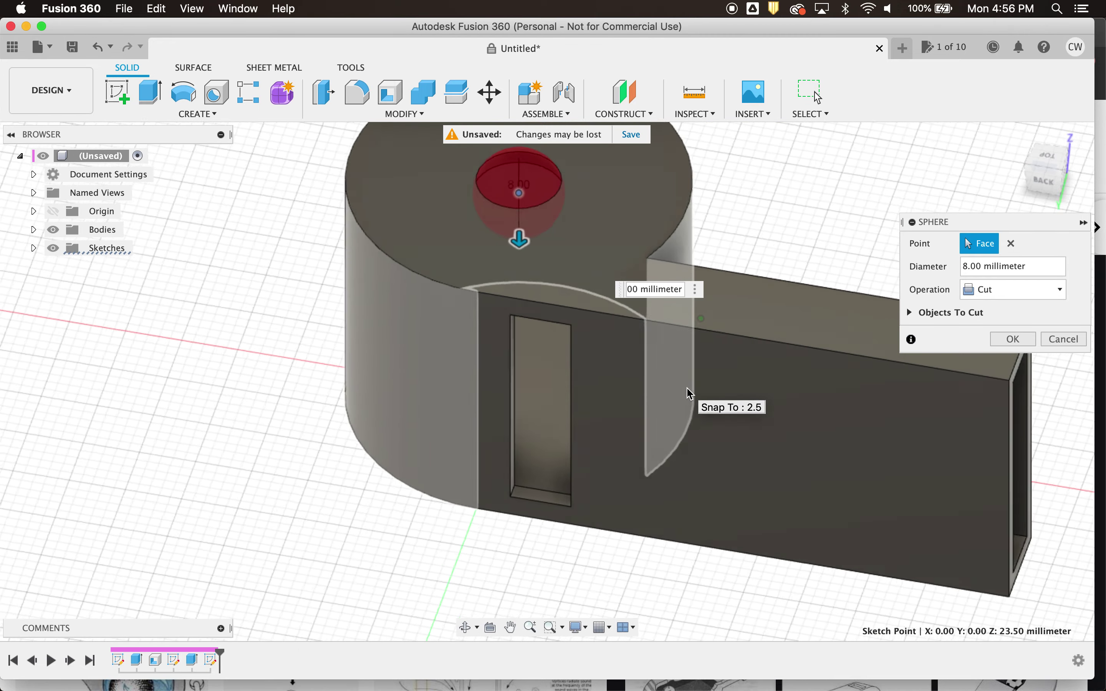
pyautogui.keyDown('shift'); pyautogui.scroll(10, 621, 556); pyautogui.keyUp('shift')
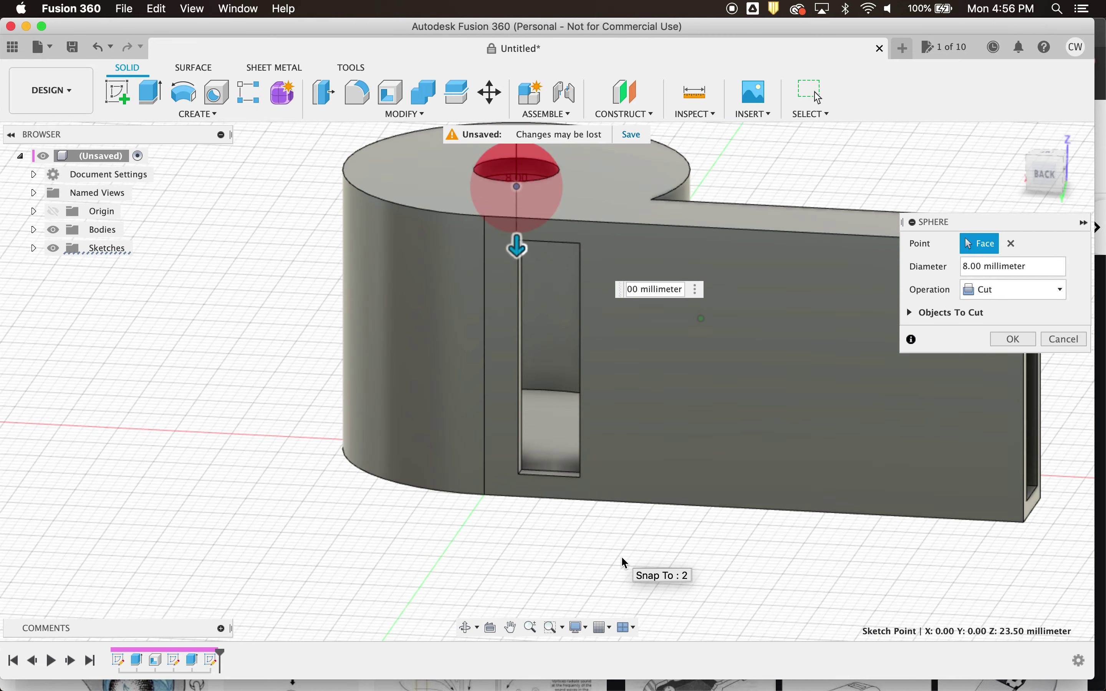
pyautogui.keyDown('shift'); pyautogui.scroll(6, 621, 556); pyautogui.keyUp('shift')
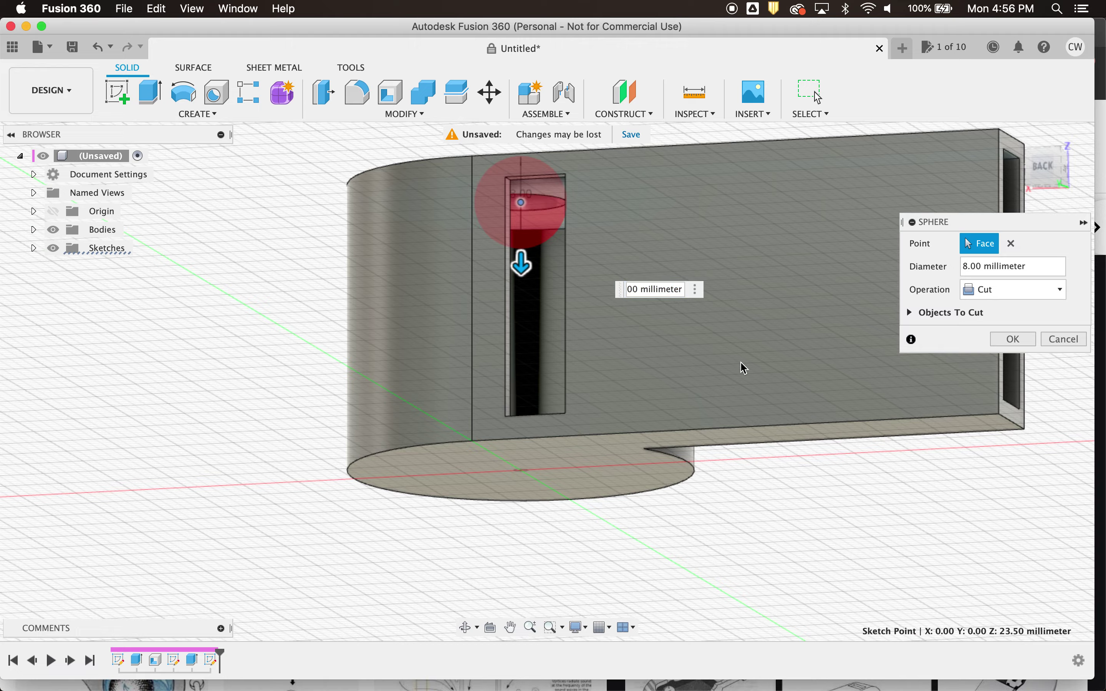
# Step: Create the sphere as a new body instead of a cut
pyautogui.click(1047, 290)
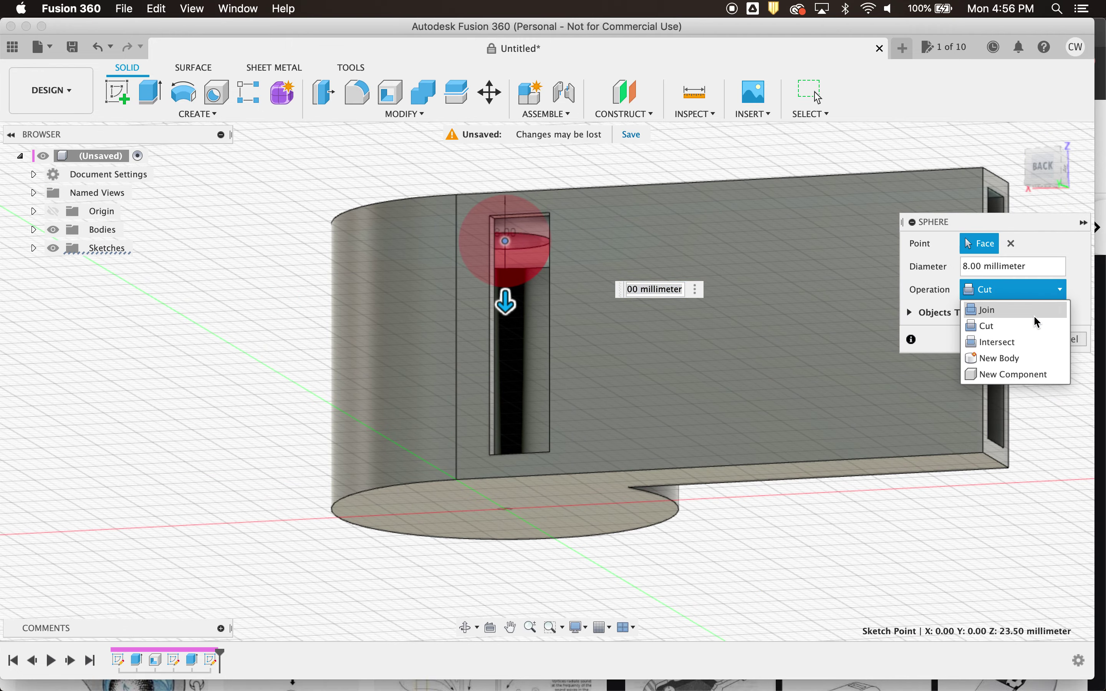
pyautogui.click(1026, 358)
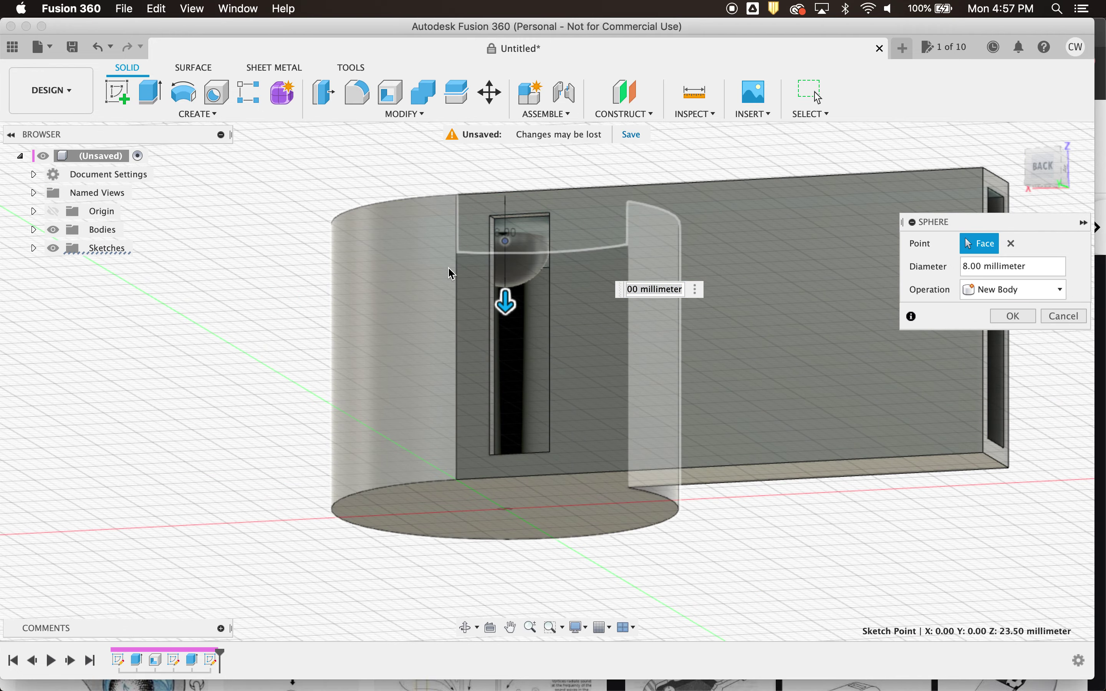
pyautogui.keyDown('shift'); pyautogui.scroll(-6, 448, 269); pyautogui.keyUp('shift')
pyautogui.keyDown('shift'); pyautogui.scroll(6, 516, 252); pyautogui.keyUp('shift')
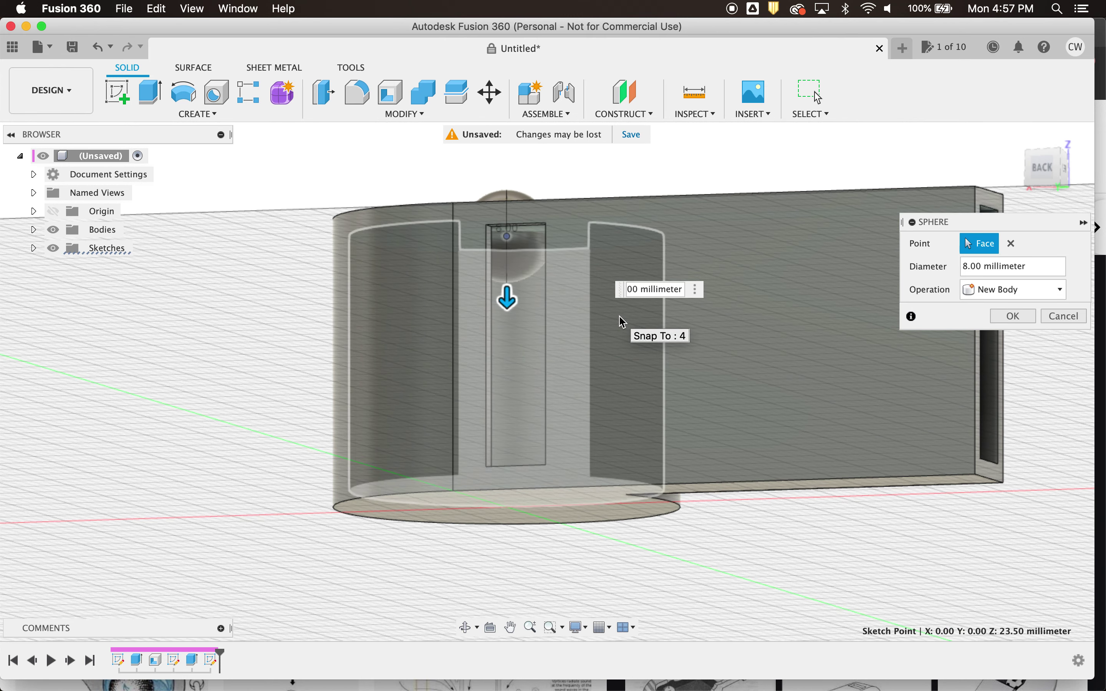
pyautogui.scroll(3, 604, 344)
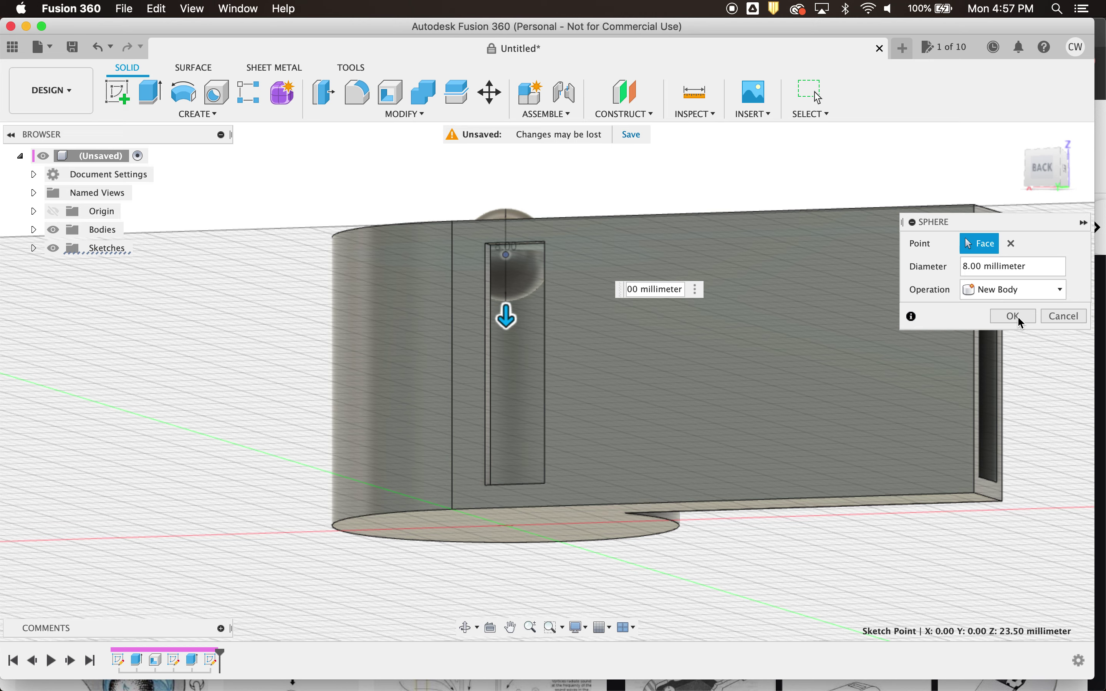
pyautogui.click(1019, 317)
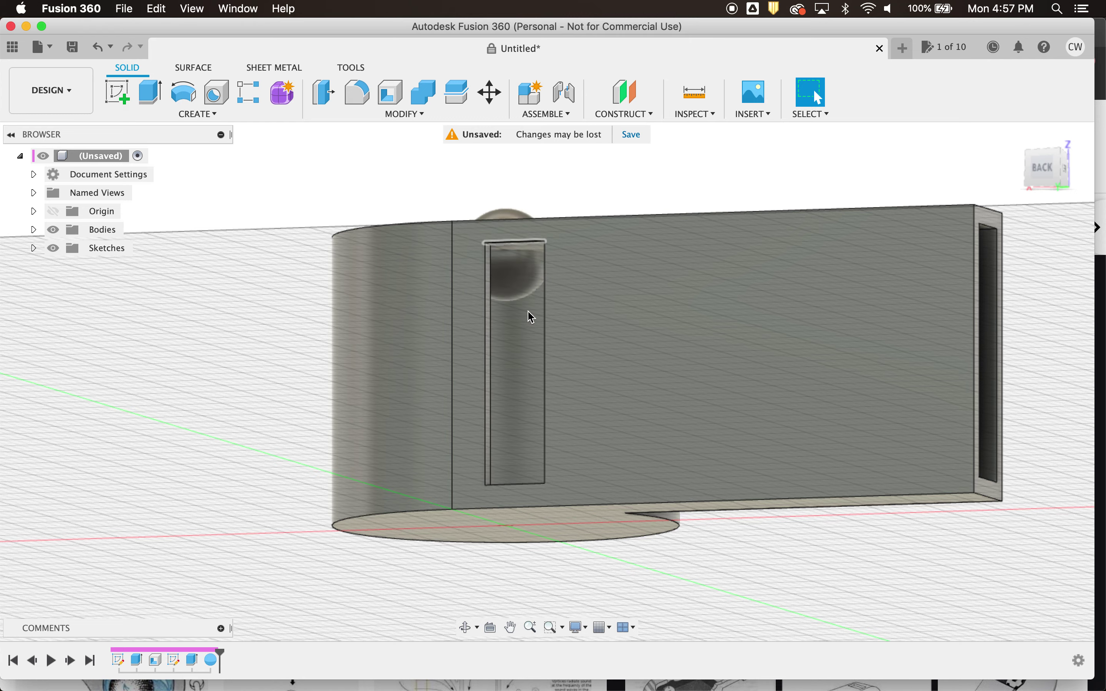
# Step: Select only the ball body for Move/Copy and shift it -5 mm along Z into the chamber
pyautogui.click(490, 92)
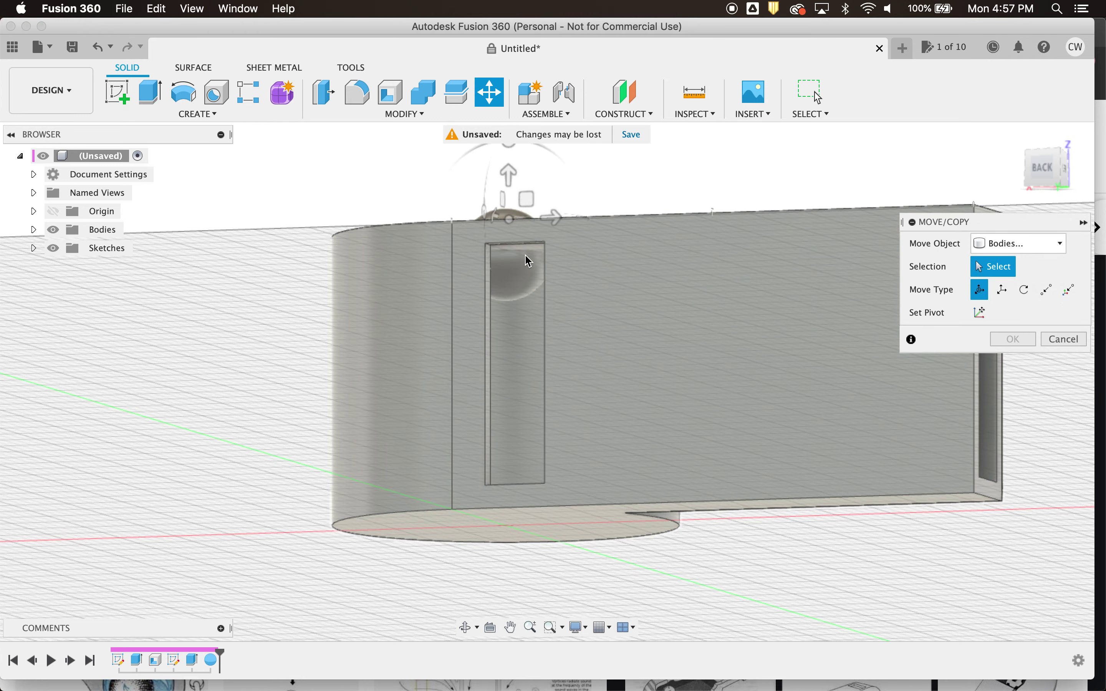
pyautogui.scroll(1, 525, 255)
pyautogui.keyDown('shift'); pyautogui.moveTo(529, 261); pyautogui.dragTo(509, 227, button='middle'); pyautogui.keyUp('shift')
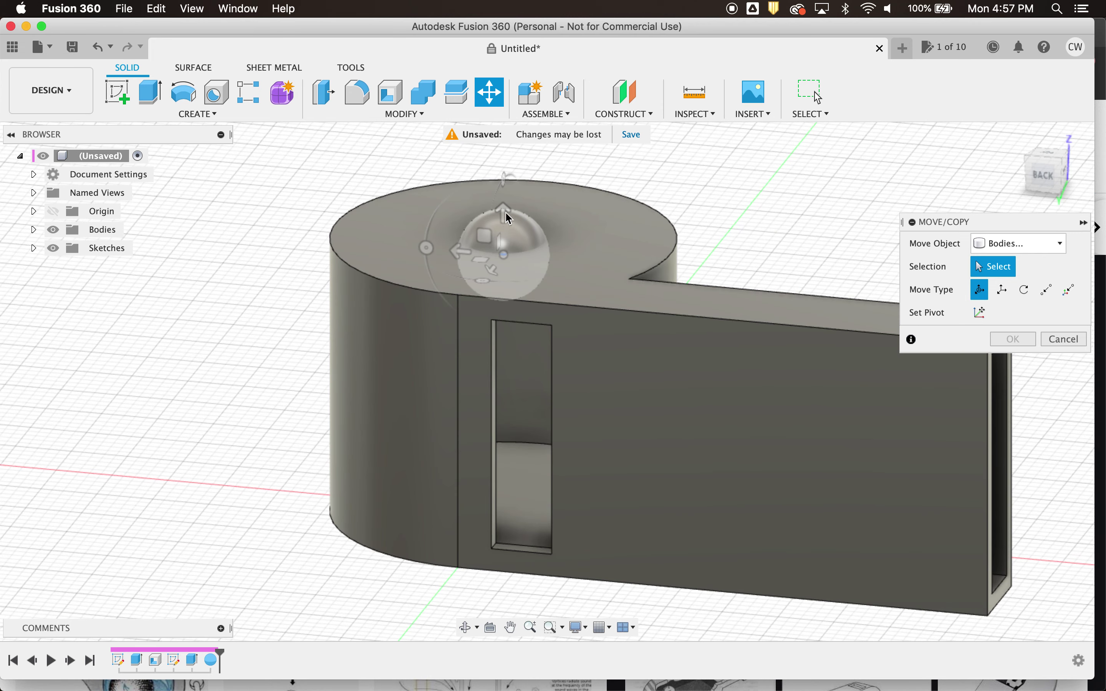
pyautogui.click(507, 254)
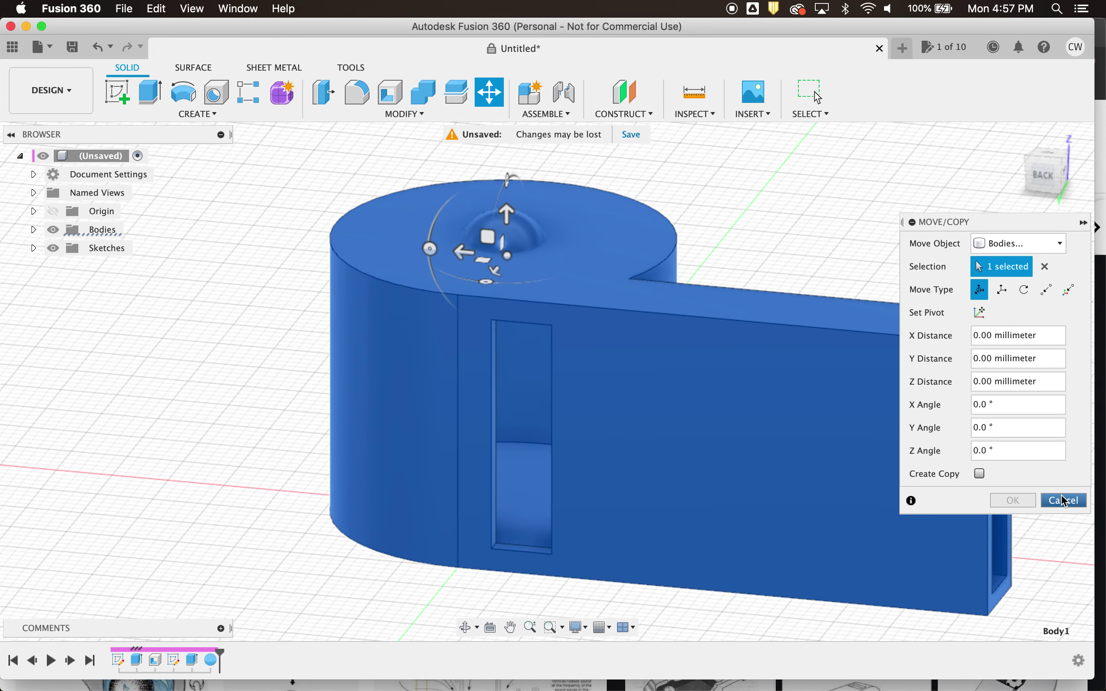
pyautogui.click(1045, 266)
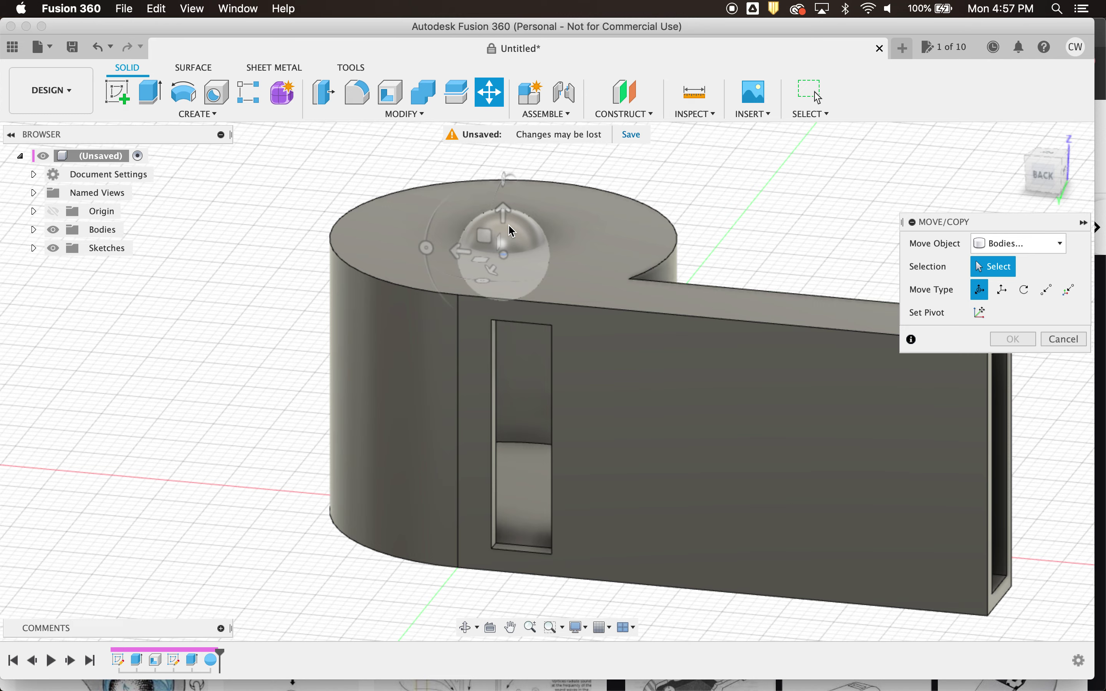
pyautogui.click(509, 236)
pyautogui.keyDown('shift'); pyautogui.moveTo(509, 236); pyautogui.dragTo(512, 259, button='middle'); pyautogui.keyUp('shift')
pyautogui.moveTo(502, 224); pyautogui.dragTo(507, 277)
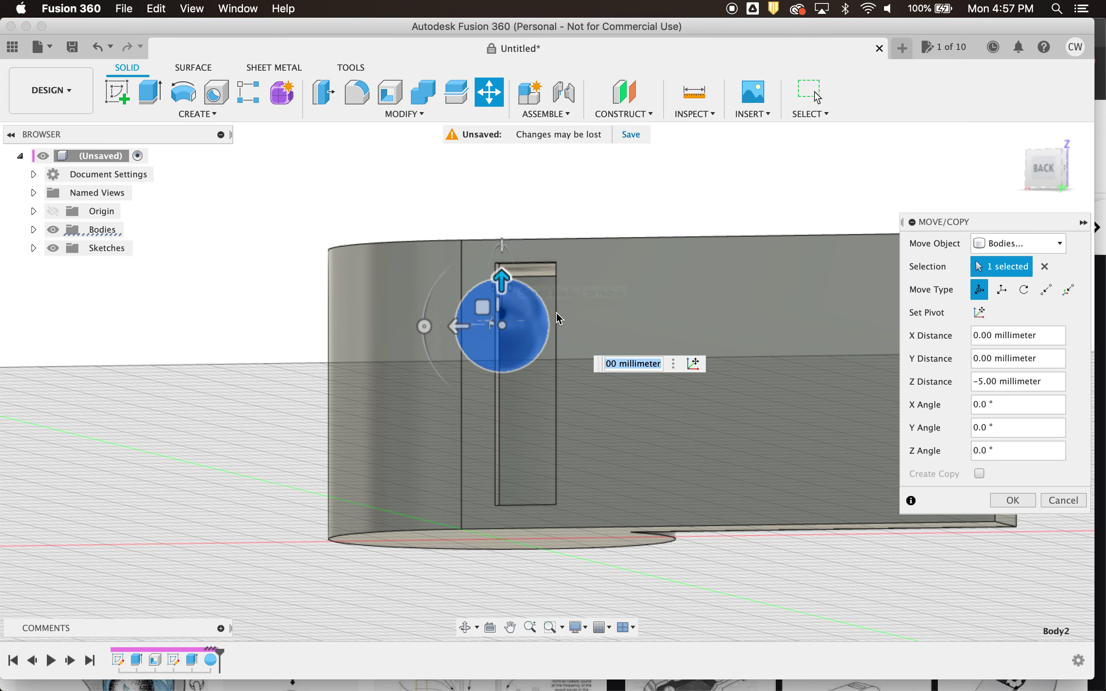
# Step: Set the ball's Z move distance to -4 mm and apply the move
pyautogui.hscroll(-1, 556, 313)
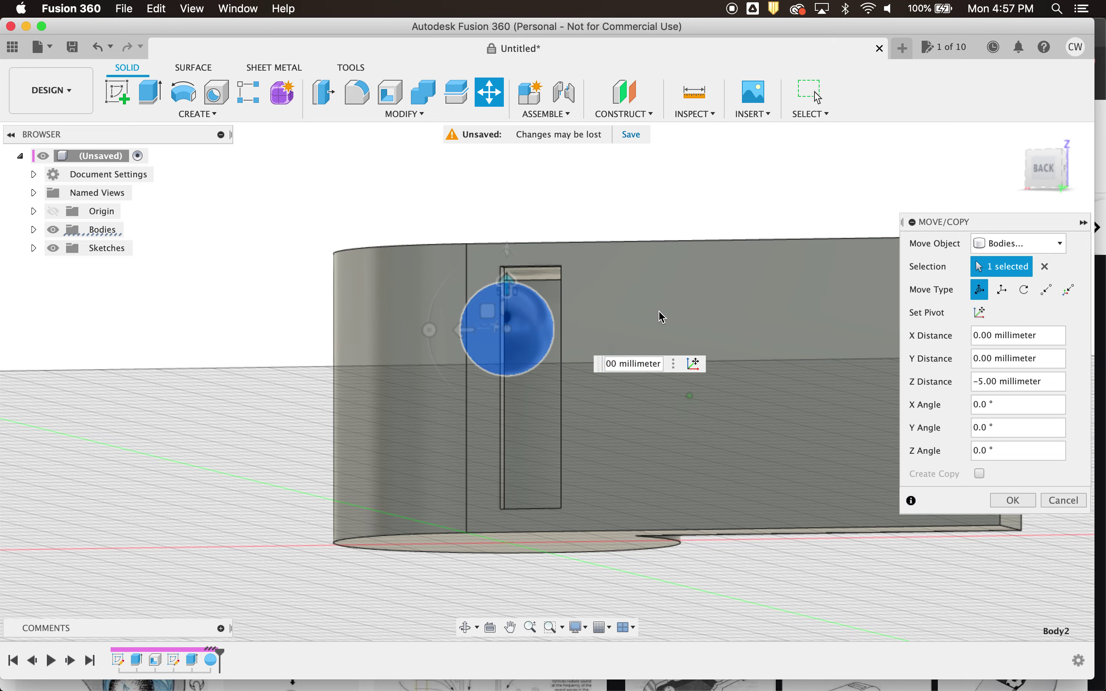
pyautogui.keyDown('shift'); pyautogui.scroll(5, 662, 318); pyautogui.keyUp('shift')
pyautogui.keyDown('shift'); pyautogui.scroll(-5, 662, 318); pyautogui.keyUp('shift')
pyautogui.keyDown('shift'); pyautogui.scroll(-5, 661, 315); pyautogui.keyUp('shift')
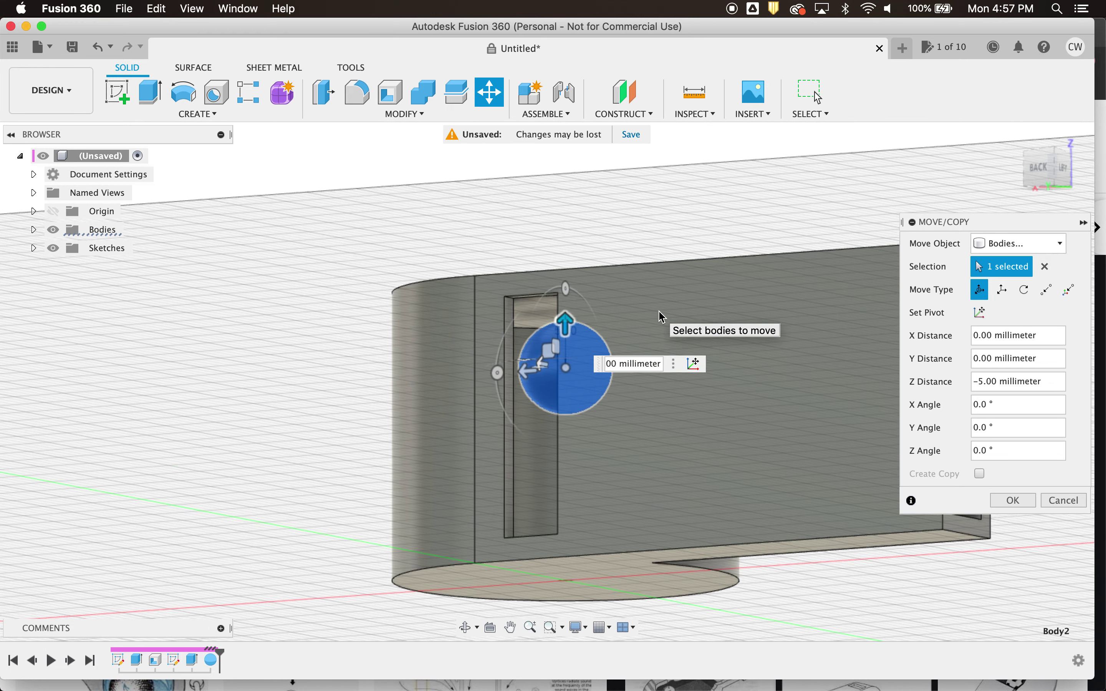
pyautogui.keyDown('shift'); pyautogui.scroll(5, 559, 351); pyautogui.keyUp('shift')
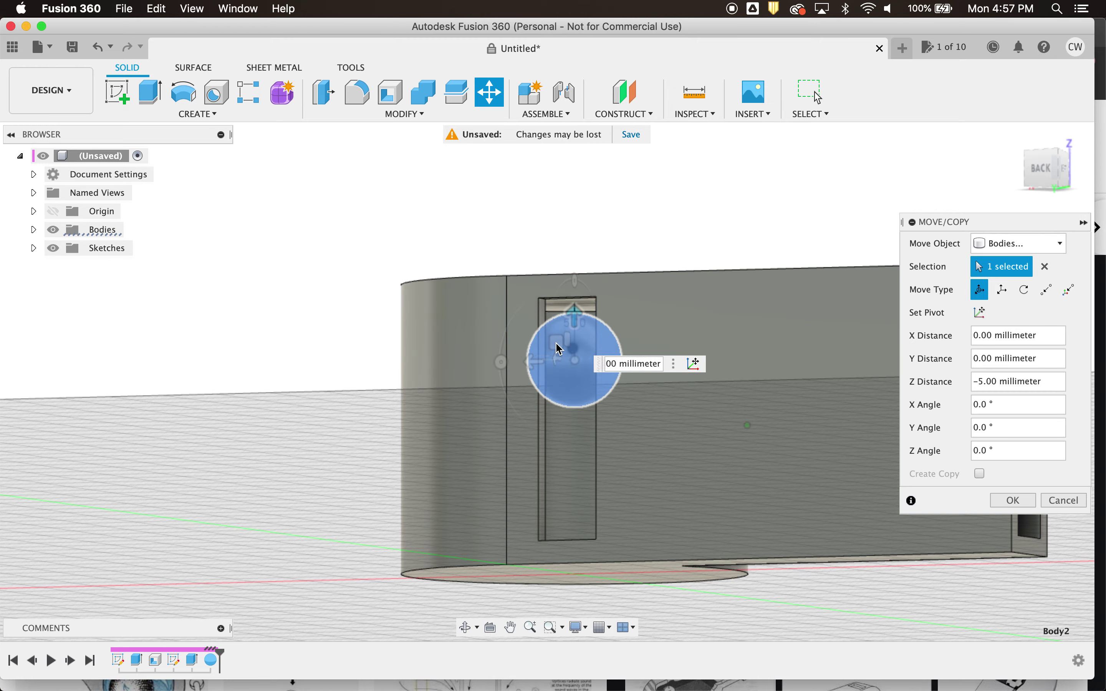
pyautogui.moveTo(577, 321); pyautogui.dragTo(575, 312)
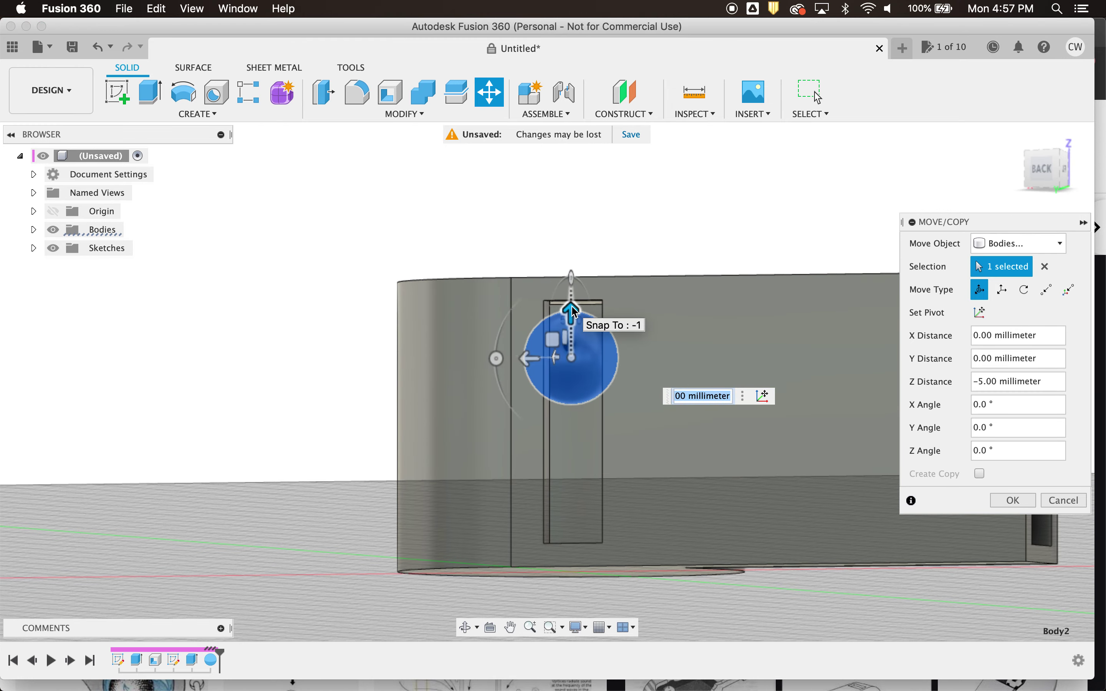
pyautogui.moveTo(688, 397); pyautogui.dragTo(642, 396)
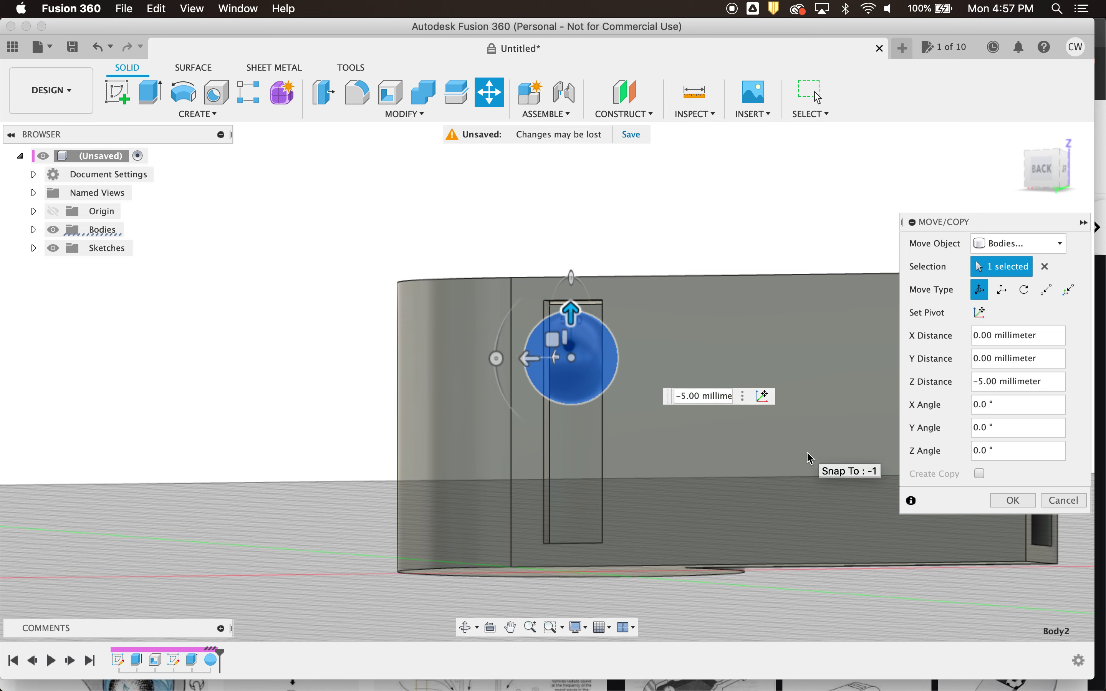
pyautogui.press('Return')
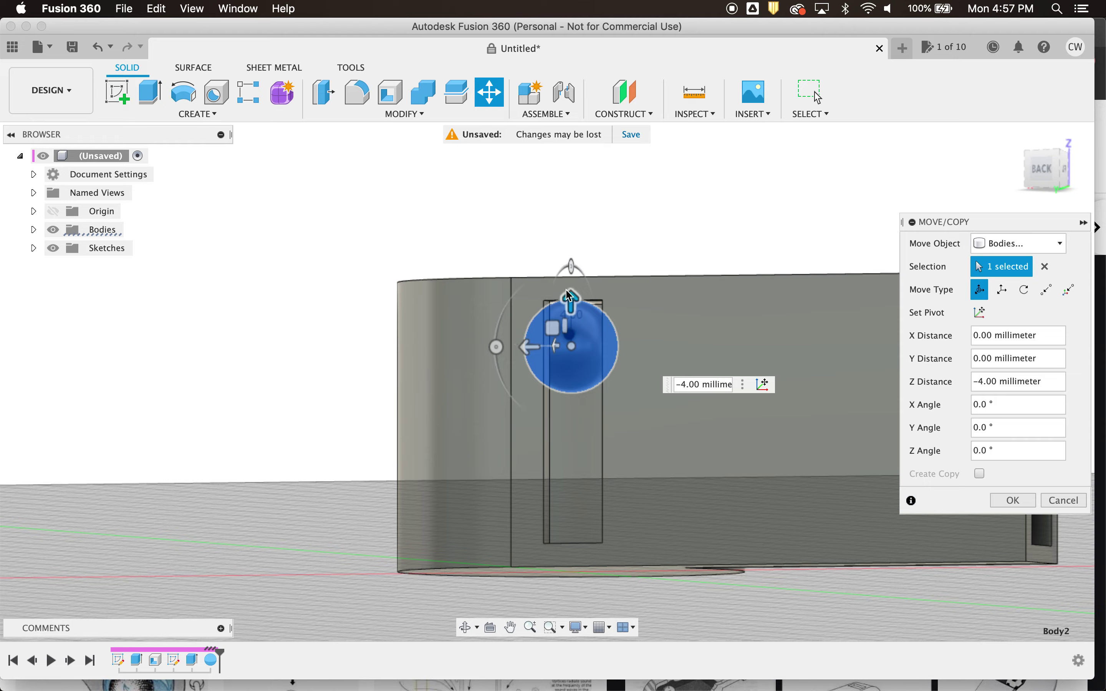
pyautogui.keyDown('shift'); pyautogui.scroll(10, 592, 343); pyautogui.keyUp('shift')
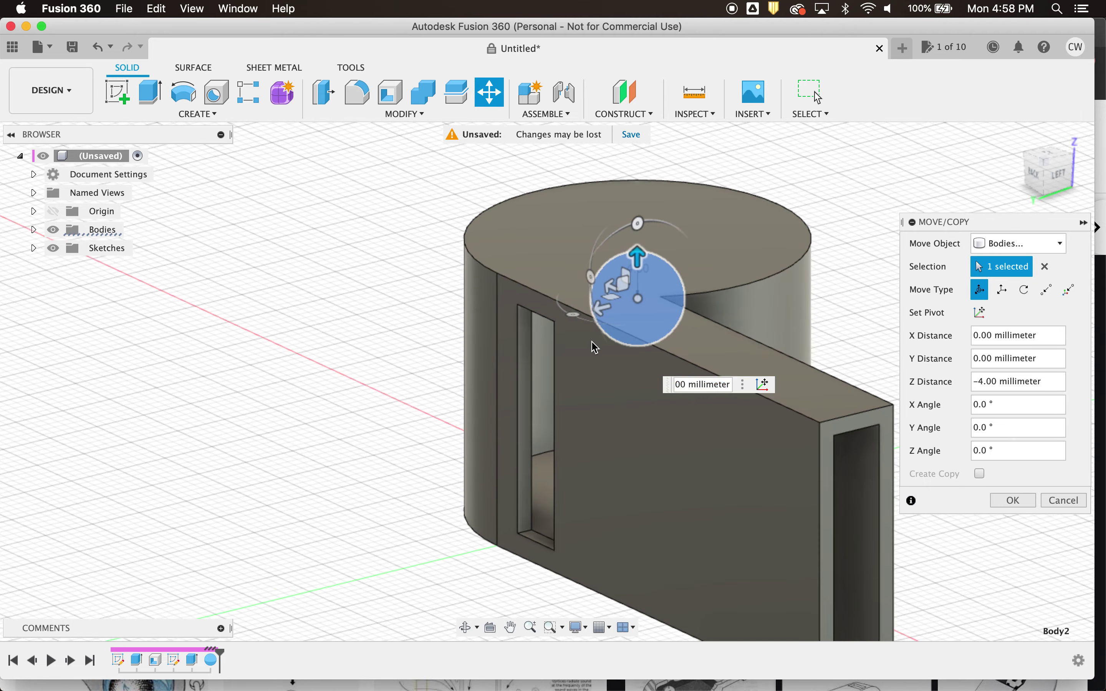
pyautogui.keyDown('shift'); pyautogui.scroll(-15, 626, 340); pyautogui.keyUp('shift')
pyautogui.keyDown('shift'); pyautogui.moveTo(630, 344); pyautogui.dragTo(560, 350, button='middle'); pyautogui.keyUp('shift')
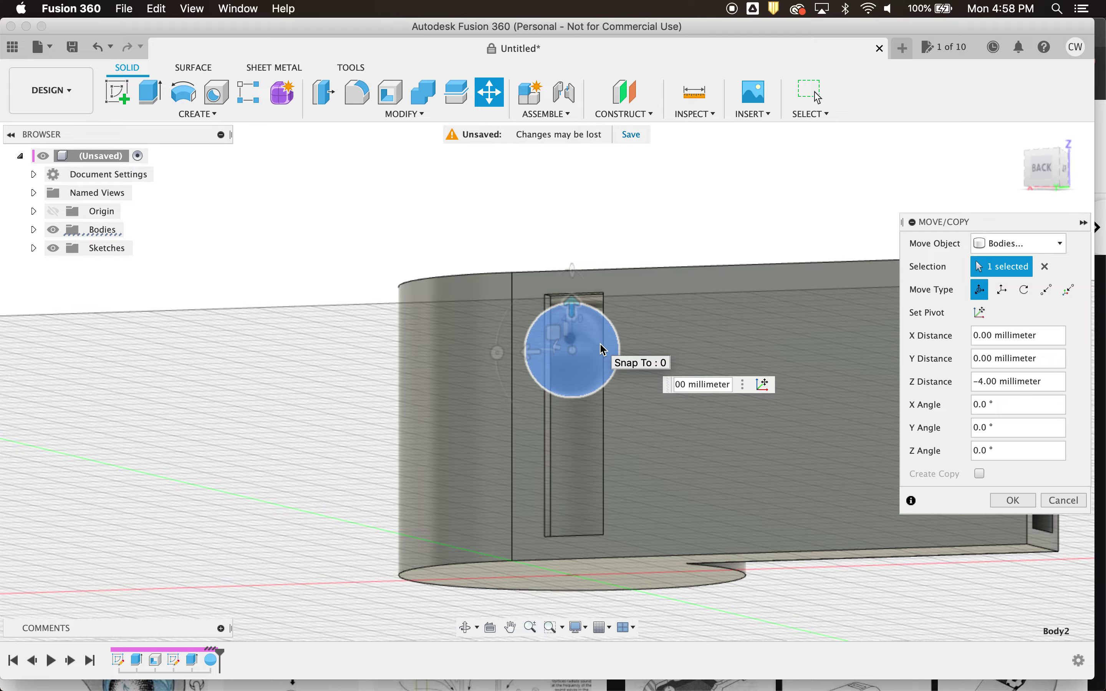
pyautogui.click(1010, 507)
# Step: Examine the whistle from several sides and check the ball's position through the air hole
pyautogui.keyDown('shift'); pyautogui.hscroll(15, 912, 464); pyautogui.keyUp('shift')
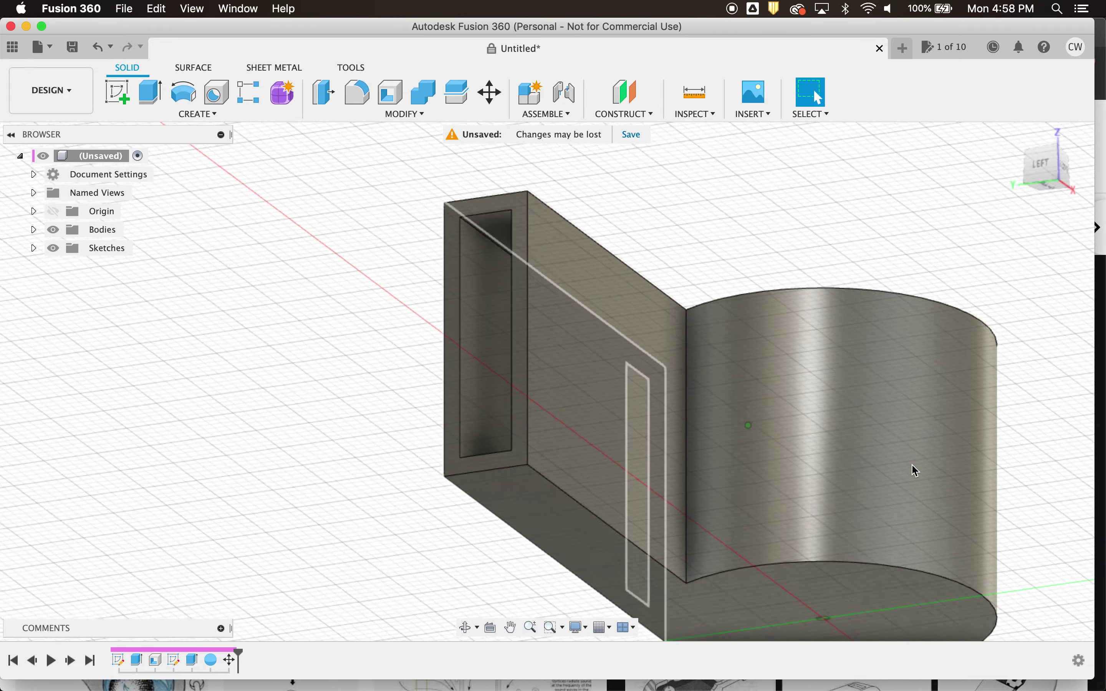
pyautogui.keyDown('shift'); pyautogui.moveTo(917, 471); pyautogui.dragTo(914, 469, button='middle'); pyautogui.keyUp('shift')
pyautogui.scroll(-3, 862, 599)
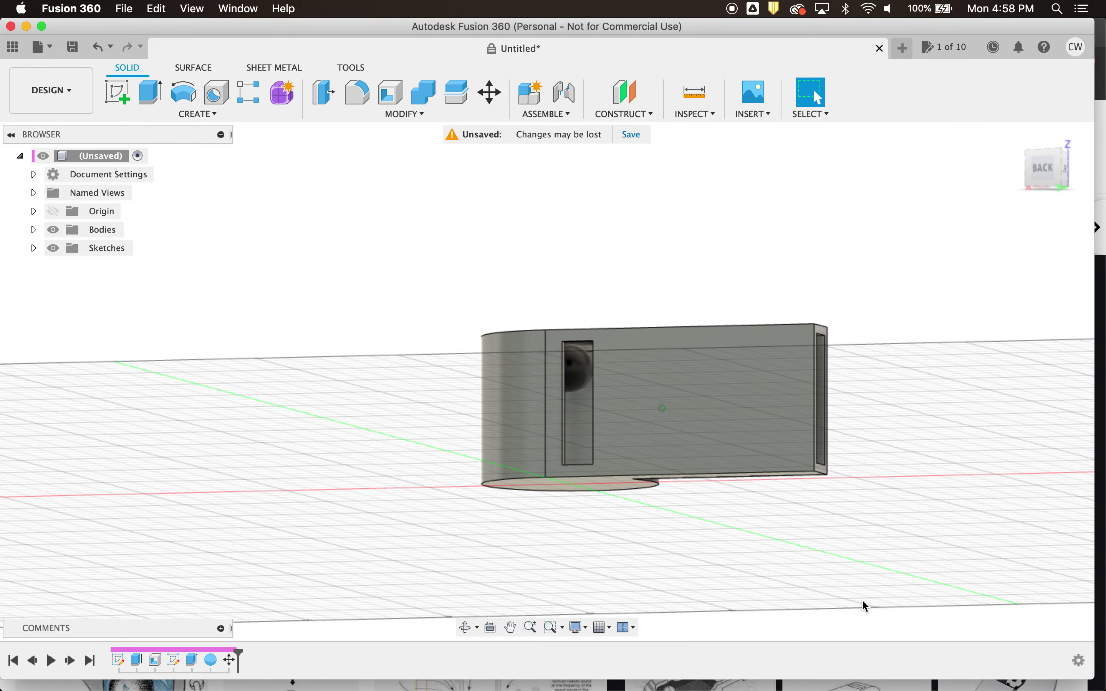
pyautogui.keyDown('shift'); pyautogui.moveTo(861, 600); pyautogui.dragTo(753, 439, button='middle'); pyautogui.keyUp('shift')
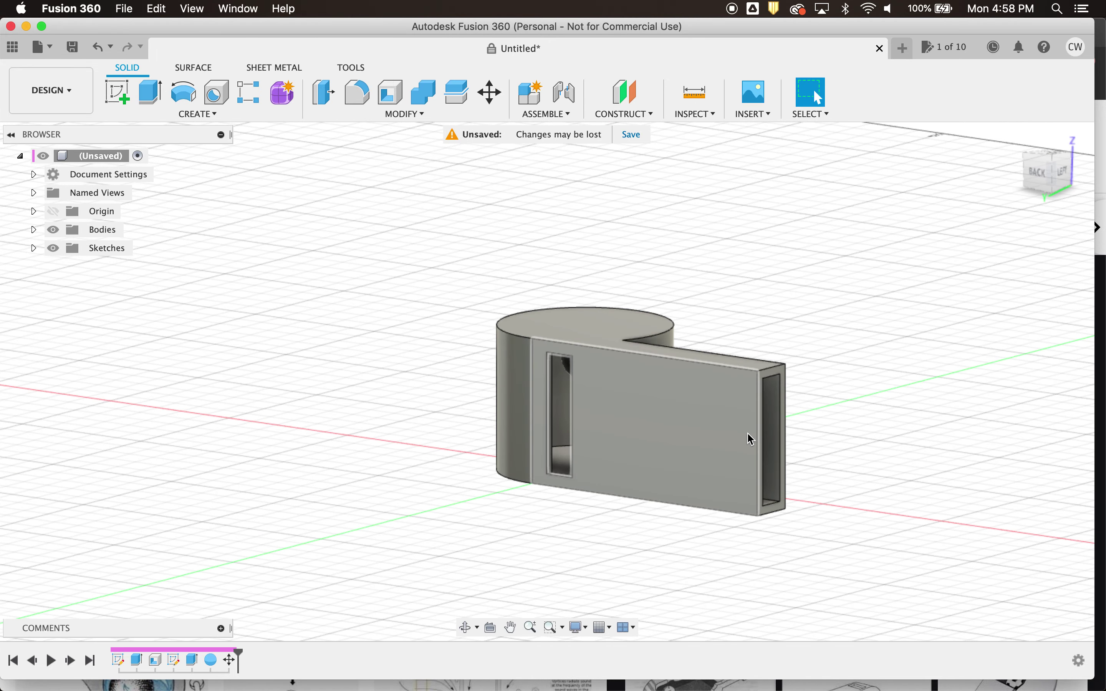